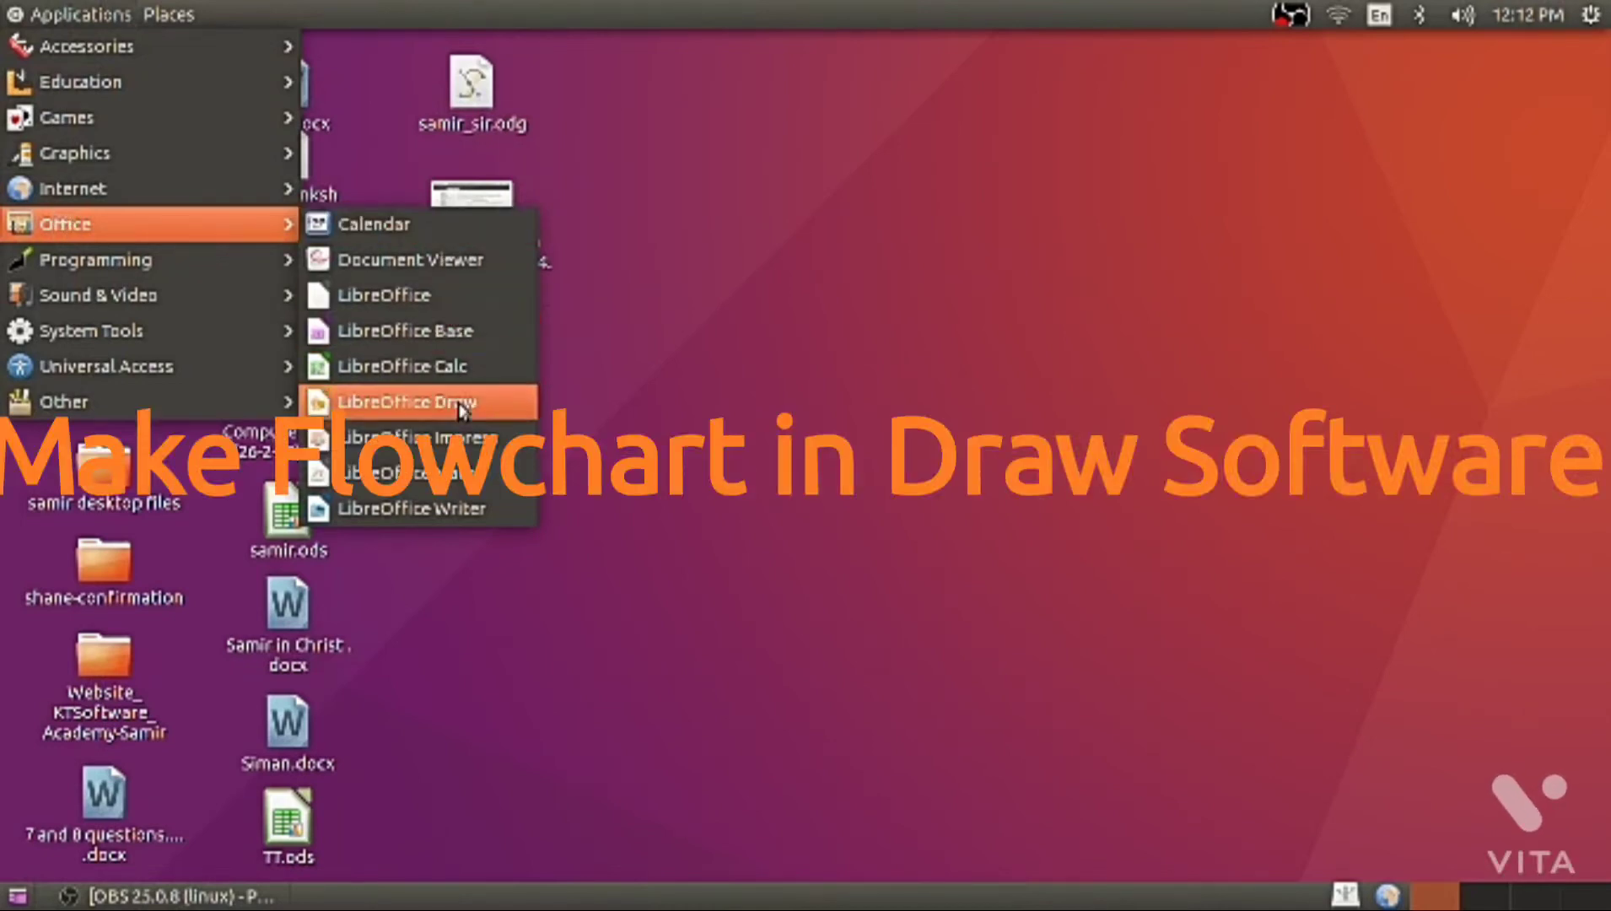
Launch LibreOffice Draw, maximize its window and set the page zoom to 74%
{"action": "left_click", "coordinate": [462, 408]}
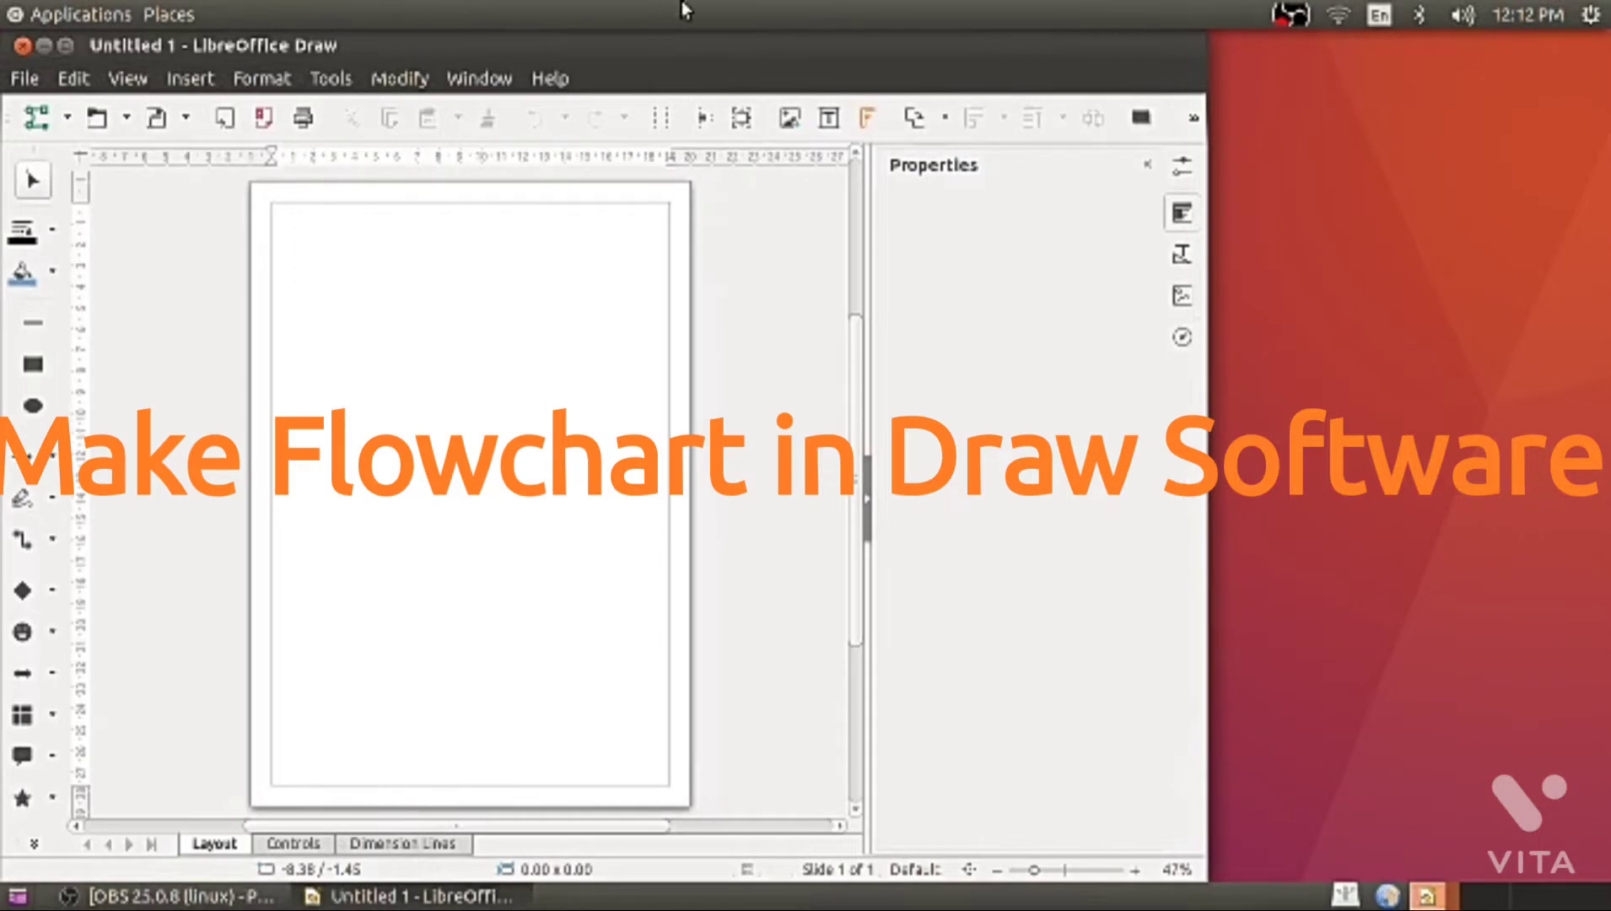
{"action": "left_click", "coordinate": [70, 48]}
{"action": "left_click_drag", "start_coordinate": [1462, 875], "coordinate": [1469, 878]}
{"action": "left_click", "coordinate": [1438, 871]}
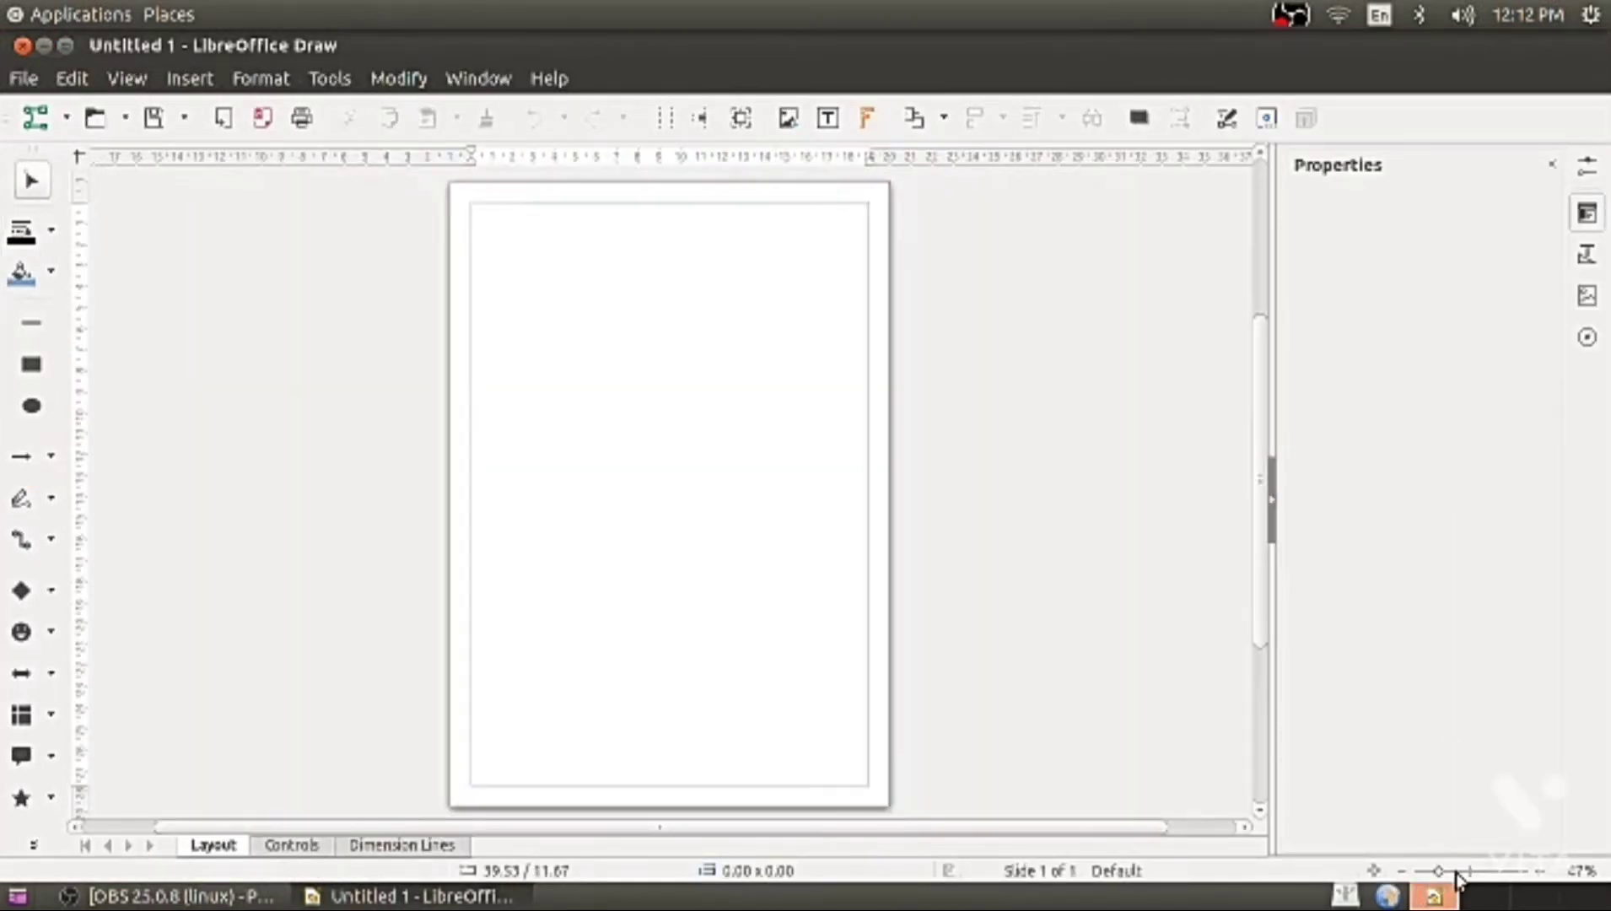
{"action": "left_click", "coordinate": [1456, 874]}
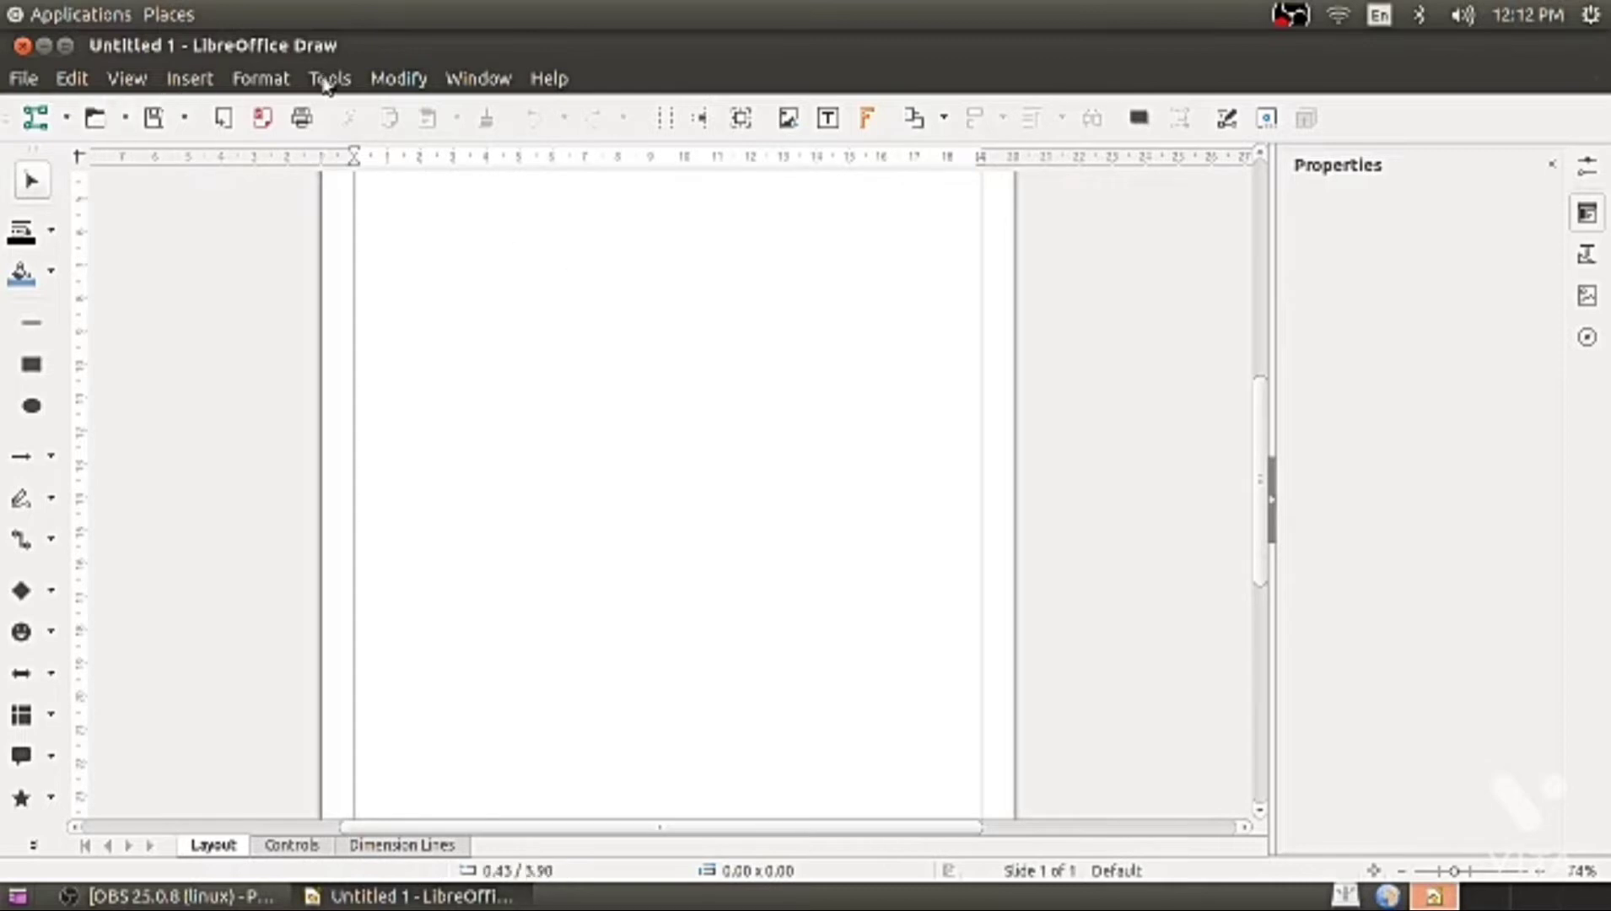
{"action": "left_click", "coordinate": [123, 78]}
{"action": "left_click", "coordinate": [191, 194]}
{"action": "left_click", "coordinate": [128, 79]}
{"action": "left_click", "coordinate": [129, 193]}
{"action": "left_click", "coordinate": [125, 79]}
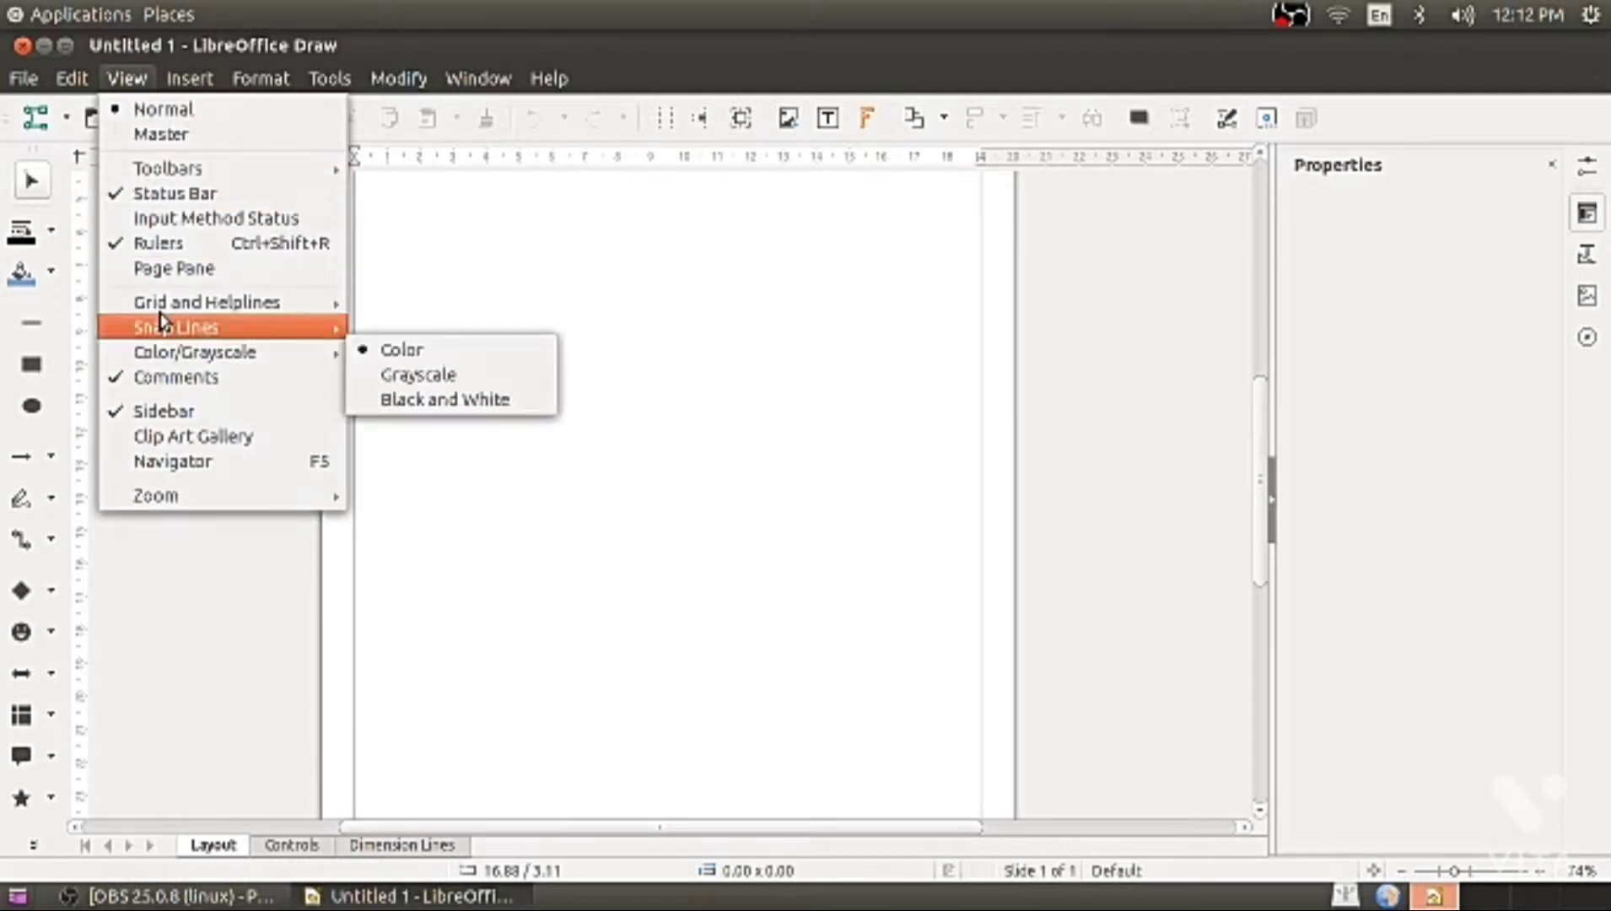
{"action": "mouse_move", "coordinate": [168, 169]}
{"action": "left_click", "coordinate": [402, 172]}
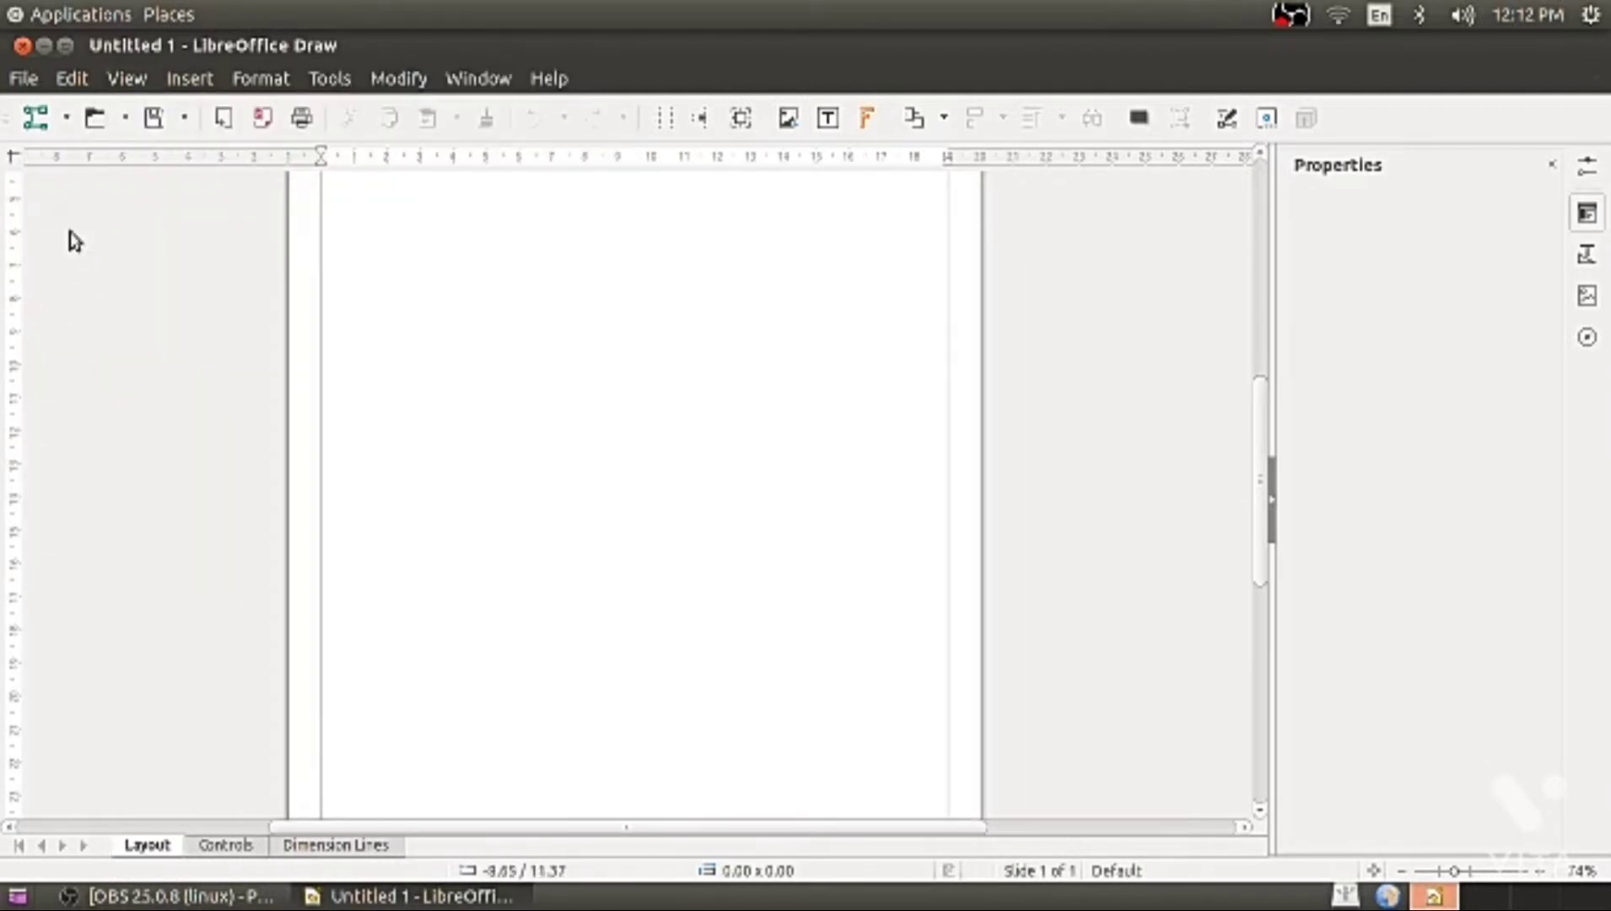
{"action": "left_click", "coordinate": [126, 79]}
{"action": "mouse_move", "coordinate": [137, 166]}
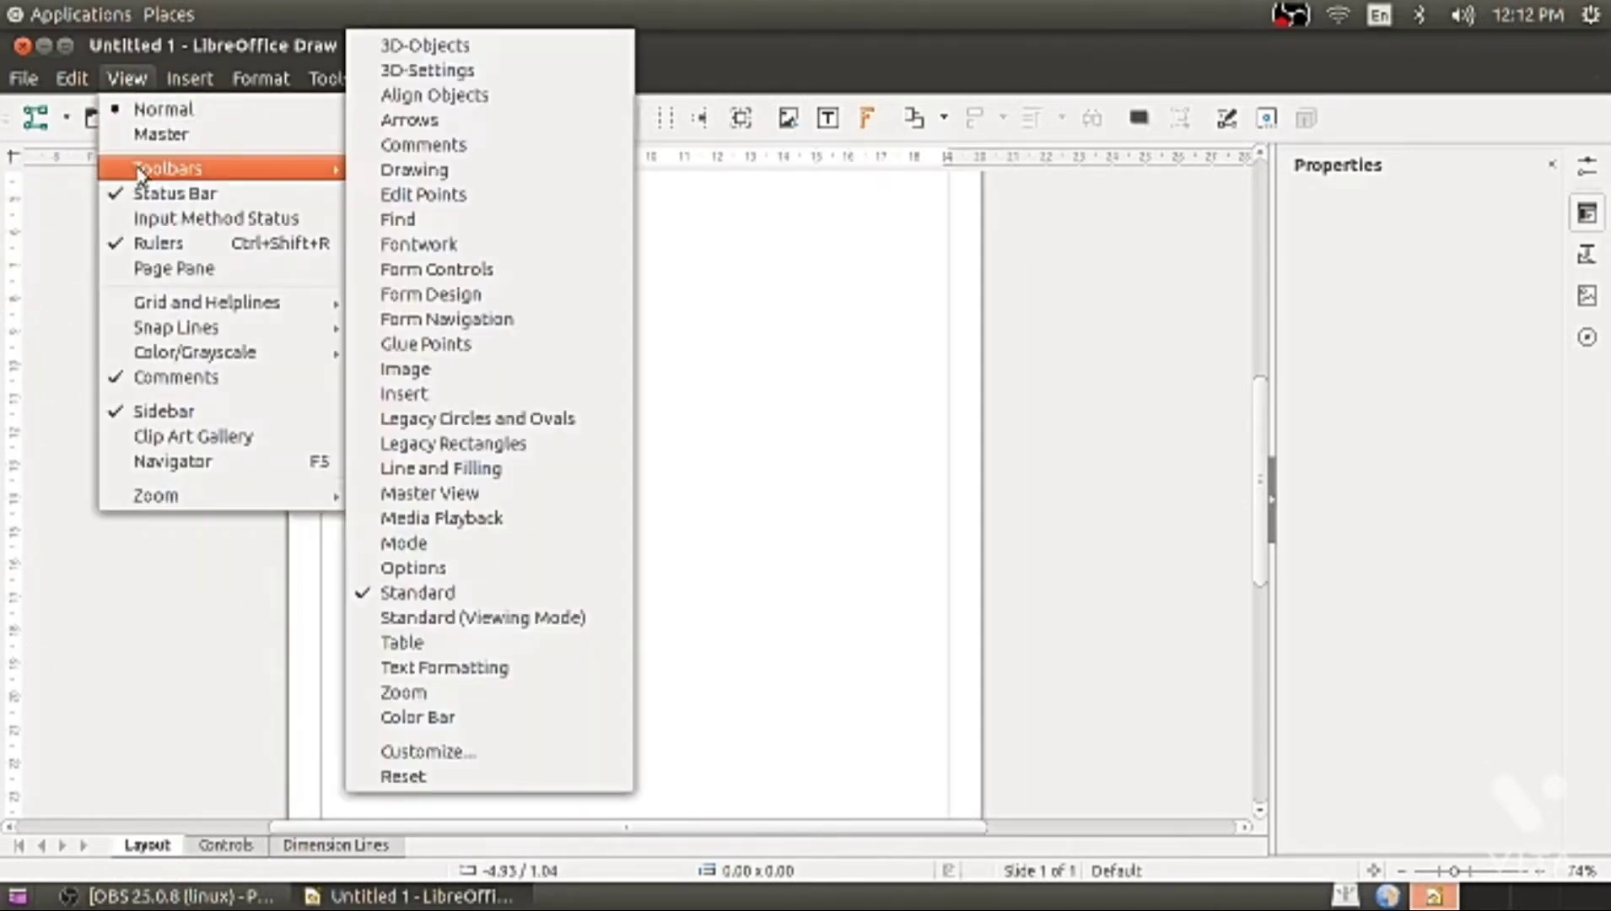
{"action": "left_click", "coordinate": [380, 169]}
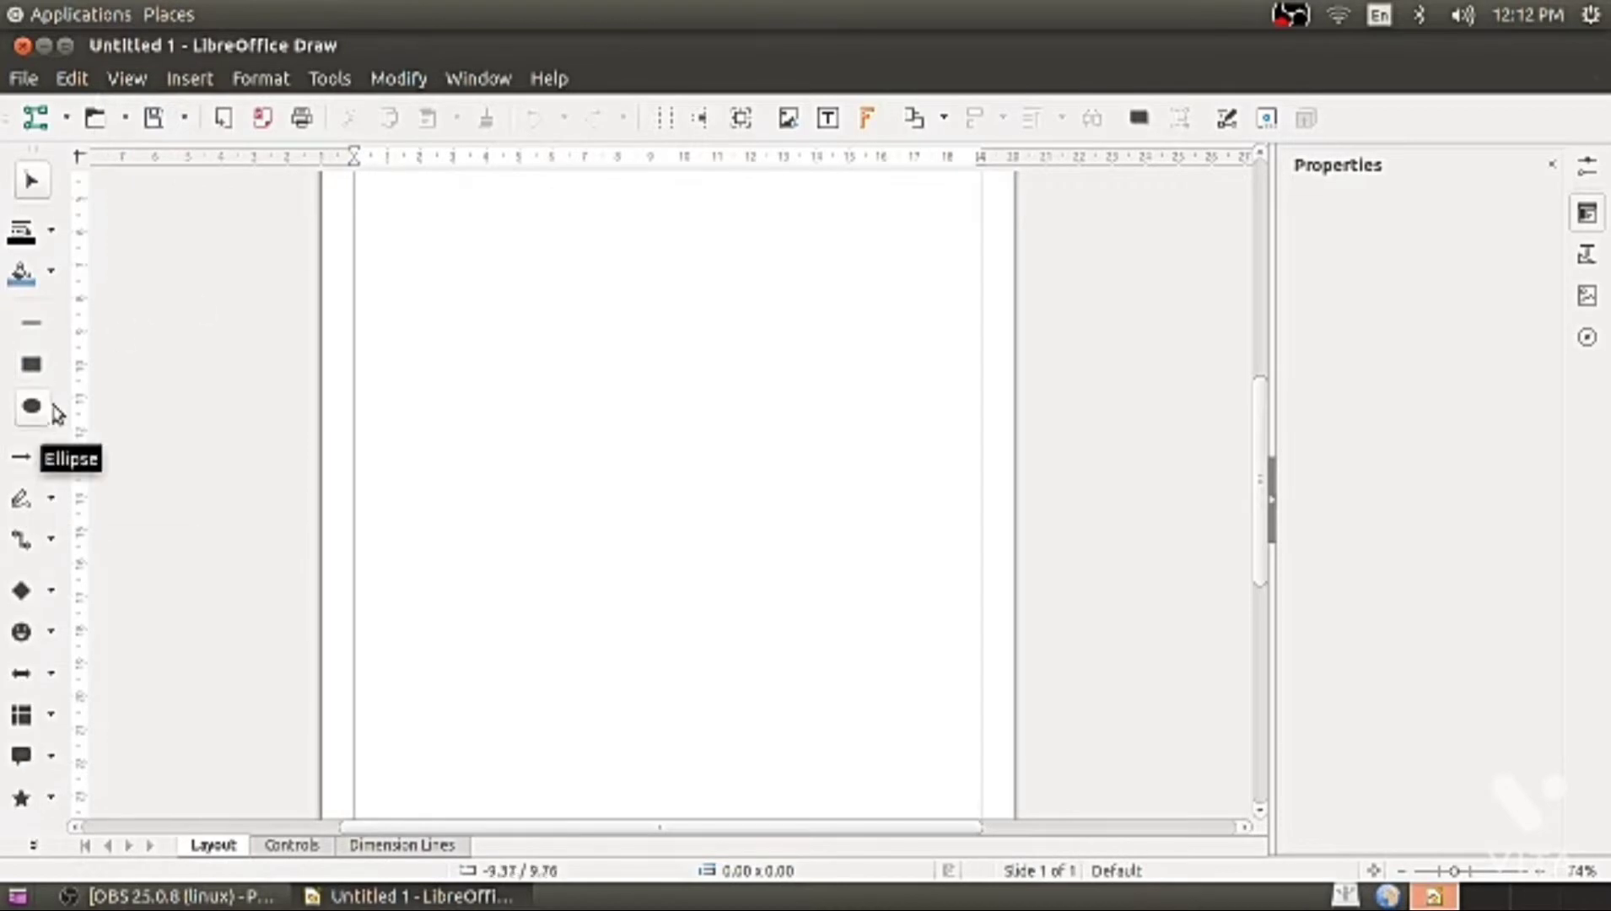
Tear off the Basic Shapes, Callouts, Stars and Banners, and Arrows flyouts as floating palettes
{"action": "left_click", "coordinate": [52, 592]}
{"action": "left_click_drag", "start_coordinate": [184, 770], "coordinate": [1088, 405]}
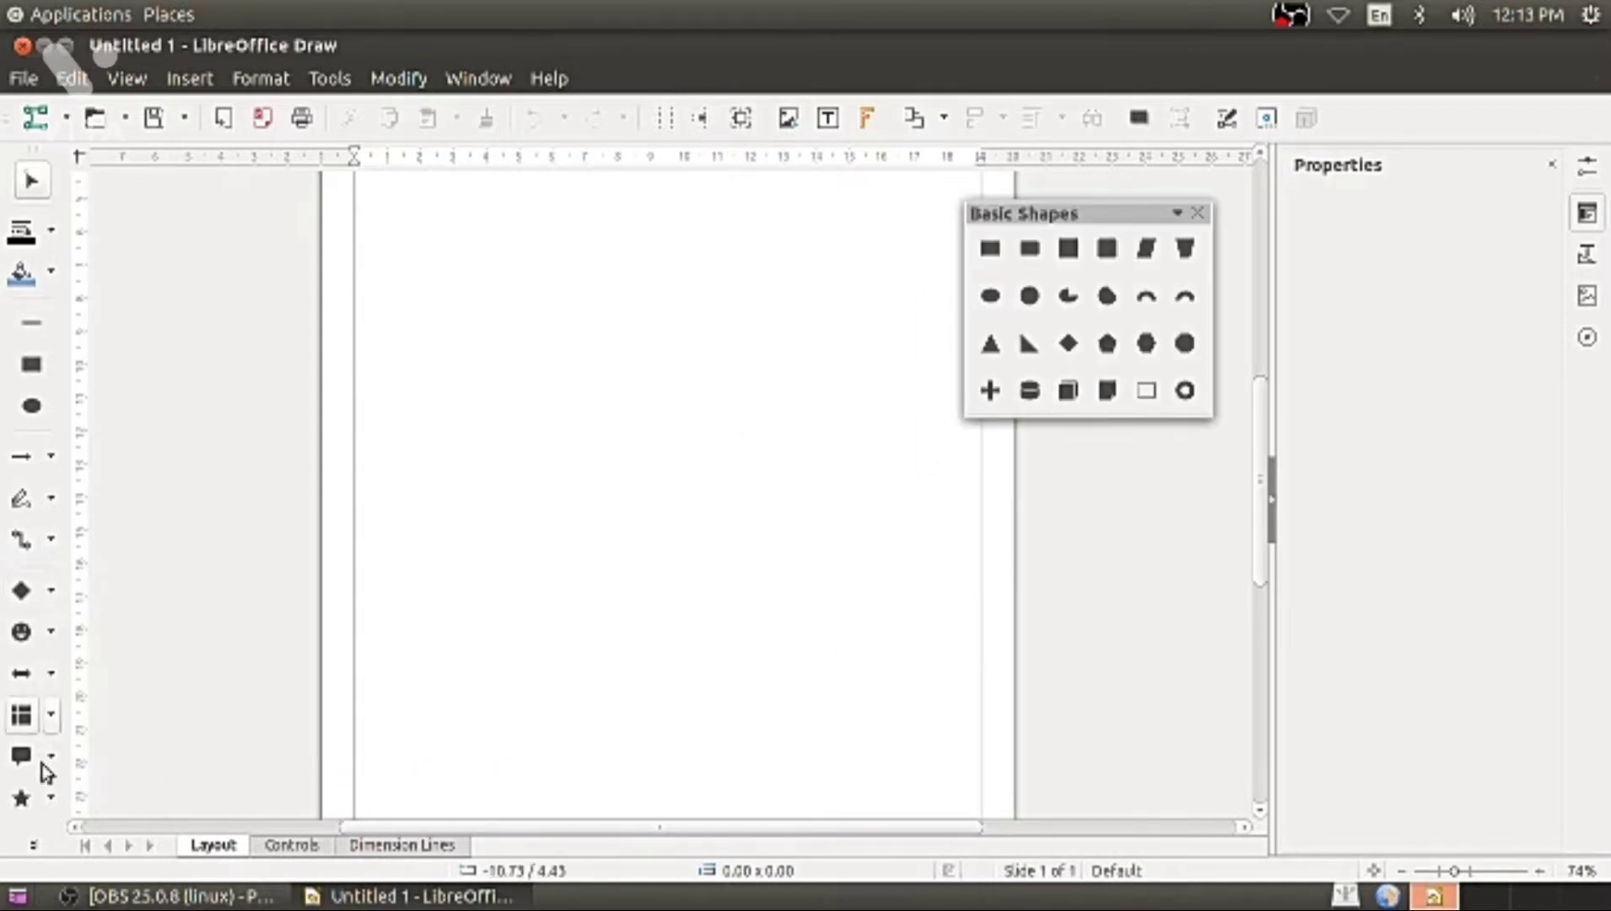
{"action": "left_click", "coordinate": [50, 757]}
{"action": "left_click_drag", "start_coordinate": [135, 852], "coordinate": [1084, 587]}
{"action": "left_click", "coordinate": [51, 799]}
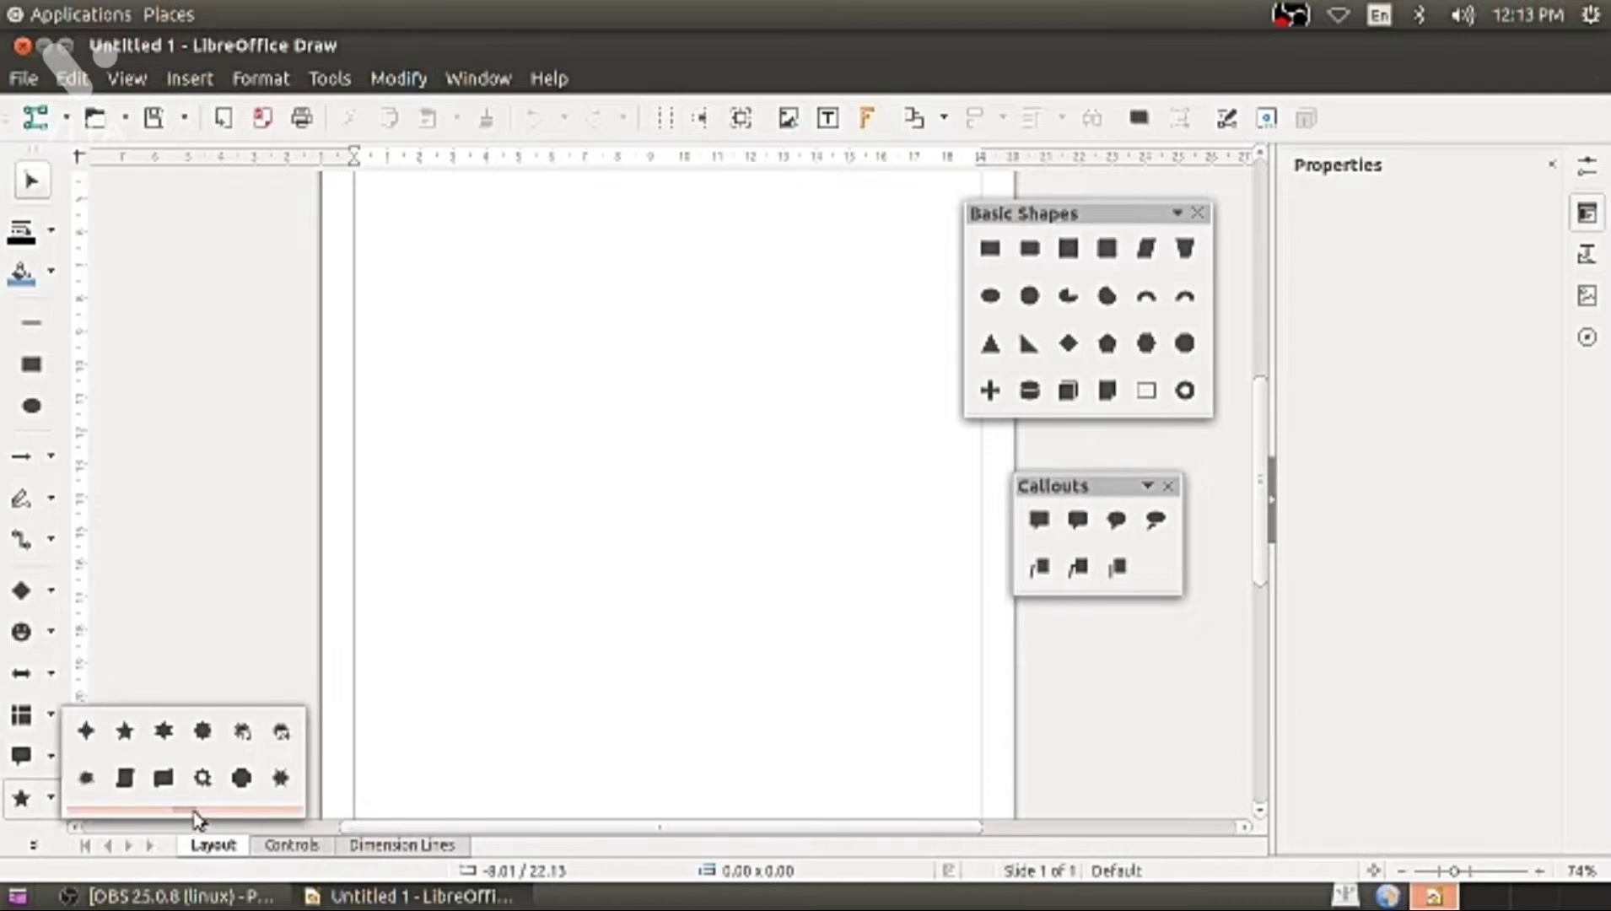
{"action": "left_click_drag", "start_coordinate": [190, 810], "coordinate": [1151, 771]}
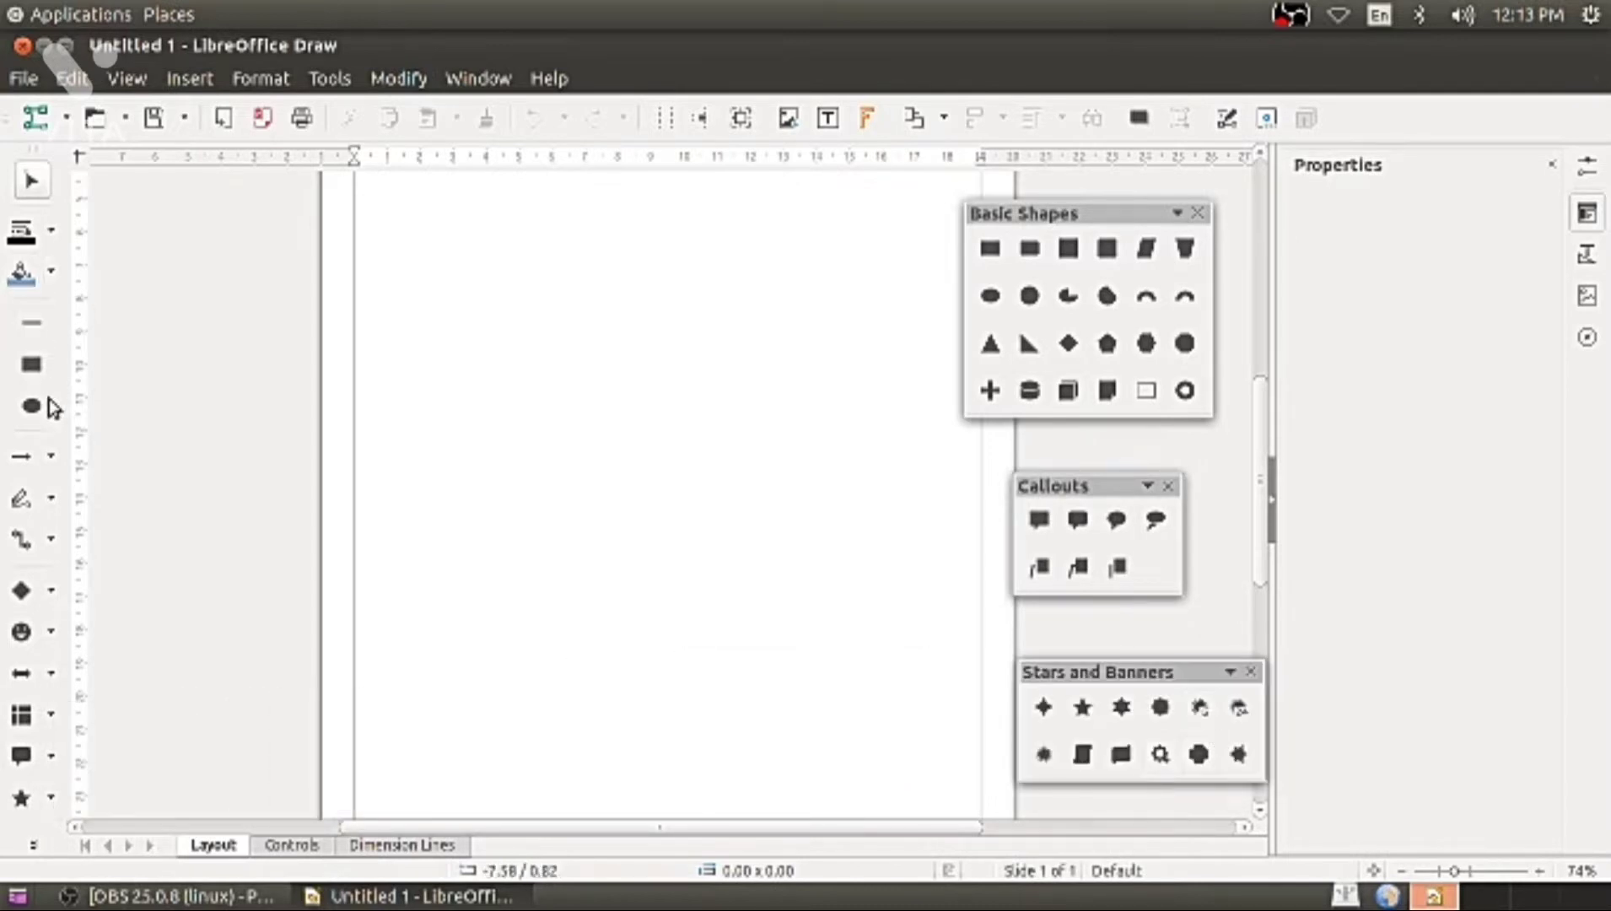
{"action": "left_click", "coordinate": [51, 462]}
{"action": "left_click_drag", "start_coordinate": [155, 584], "coordinate": [231, 327]}
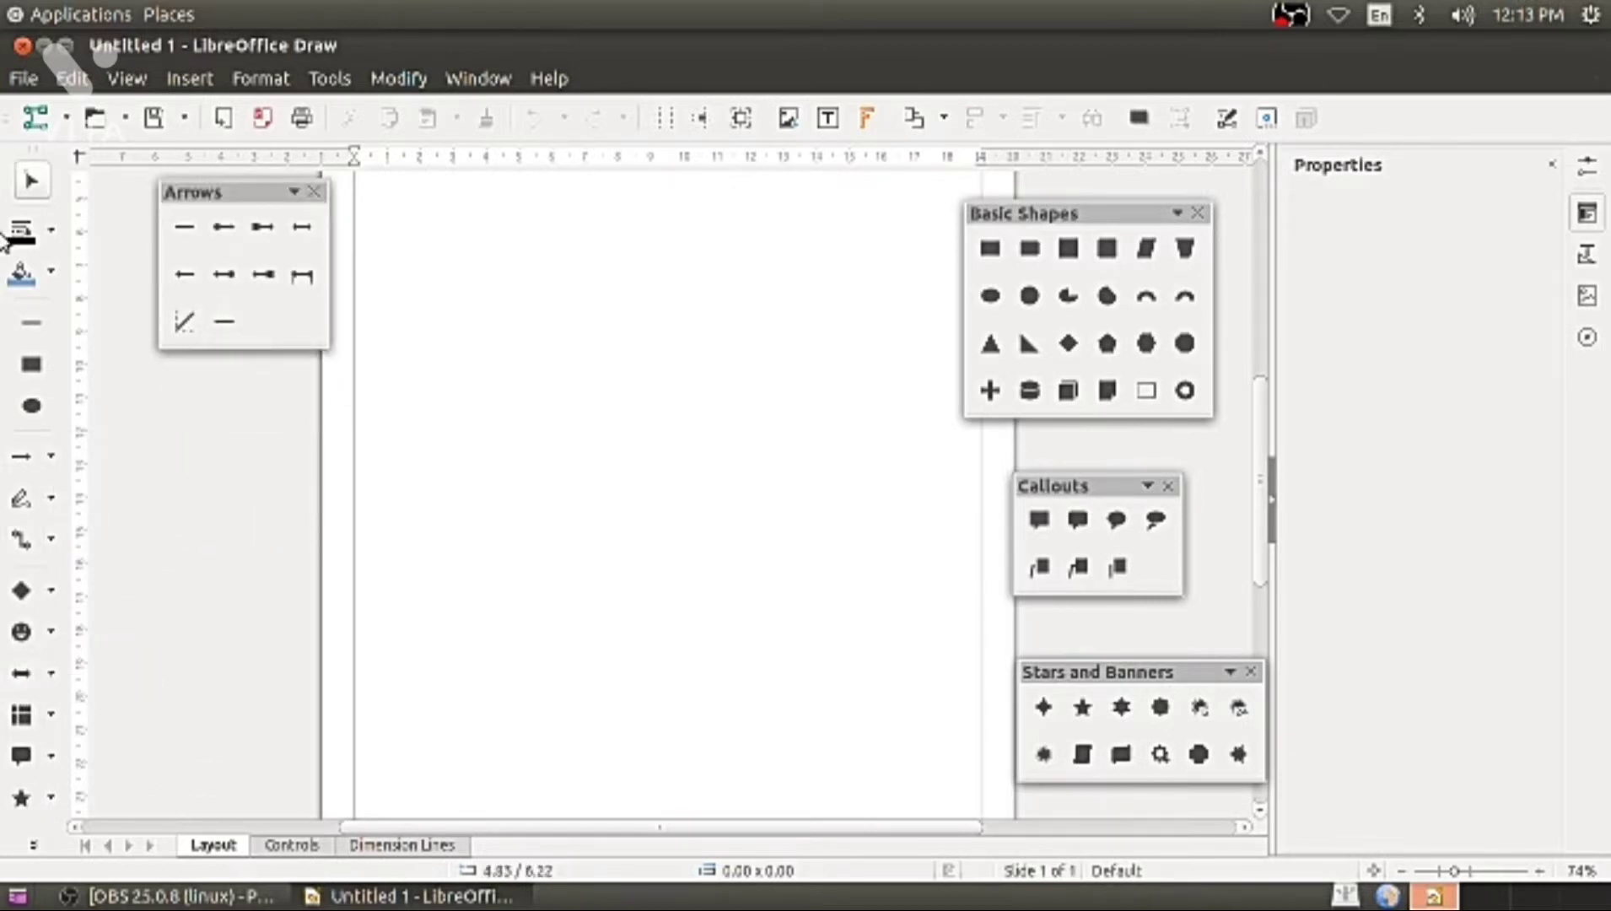
Insert the black arched Fontwork style onto the page
{"action": "left_click", "coordinate": [865, 118]}
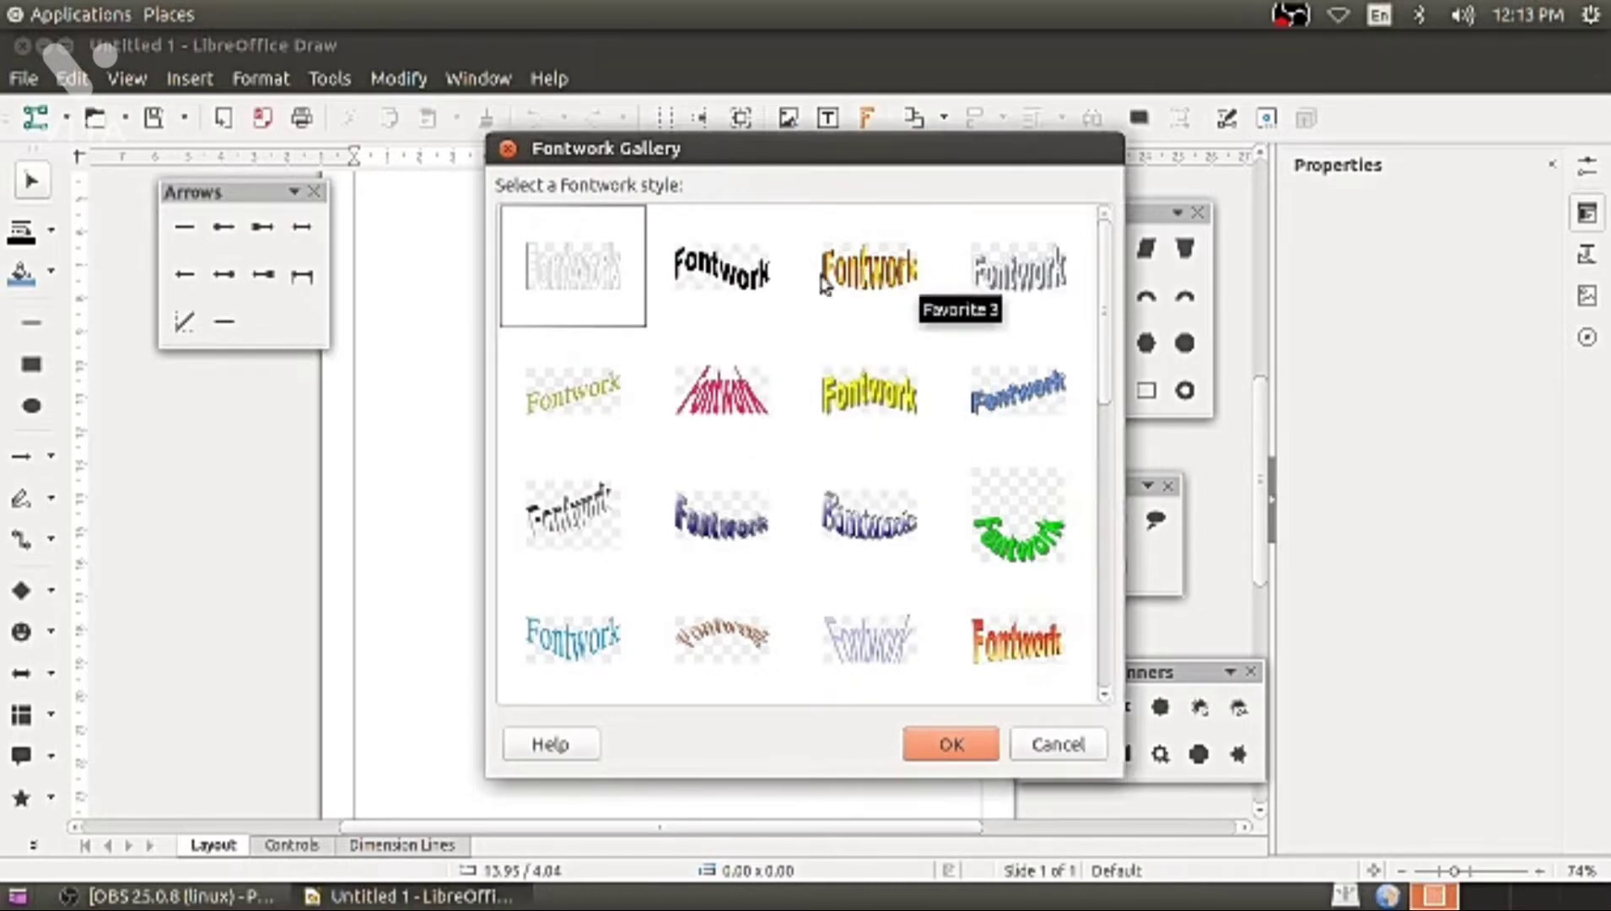
{"action": "left_click", "coordinate": [742, 292]}
{"action": "left_click", "coordinate": [942, 748]}
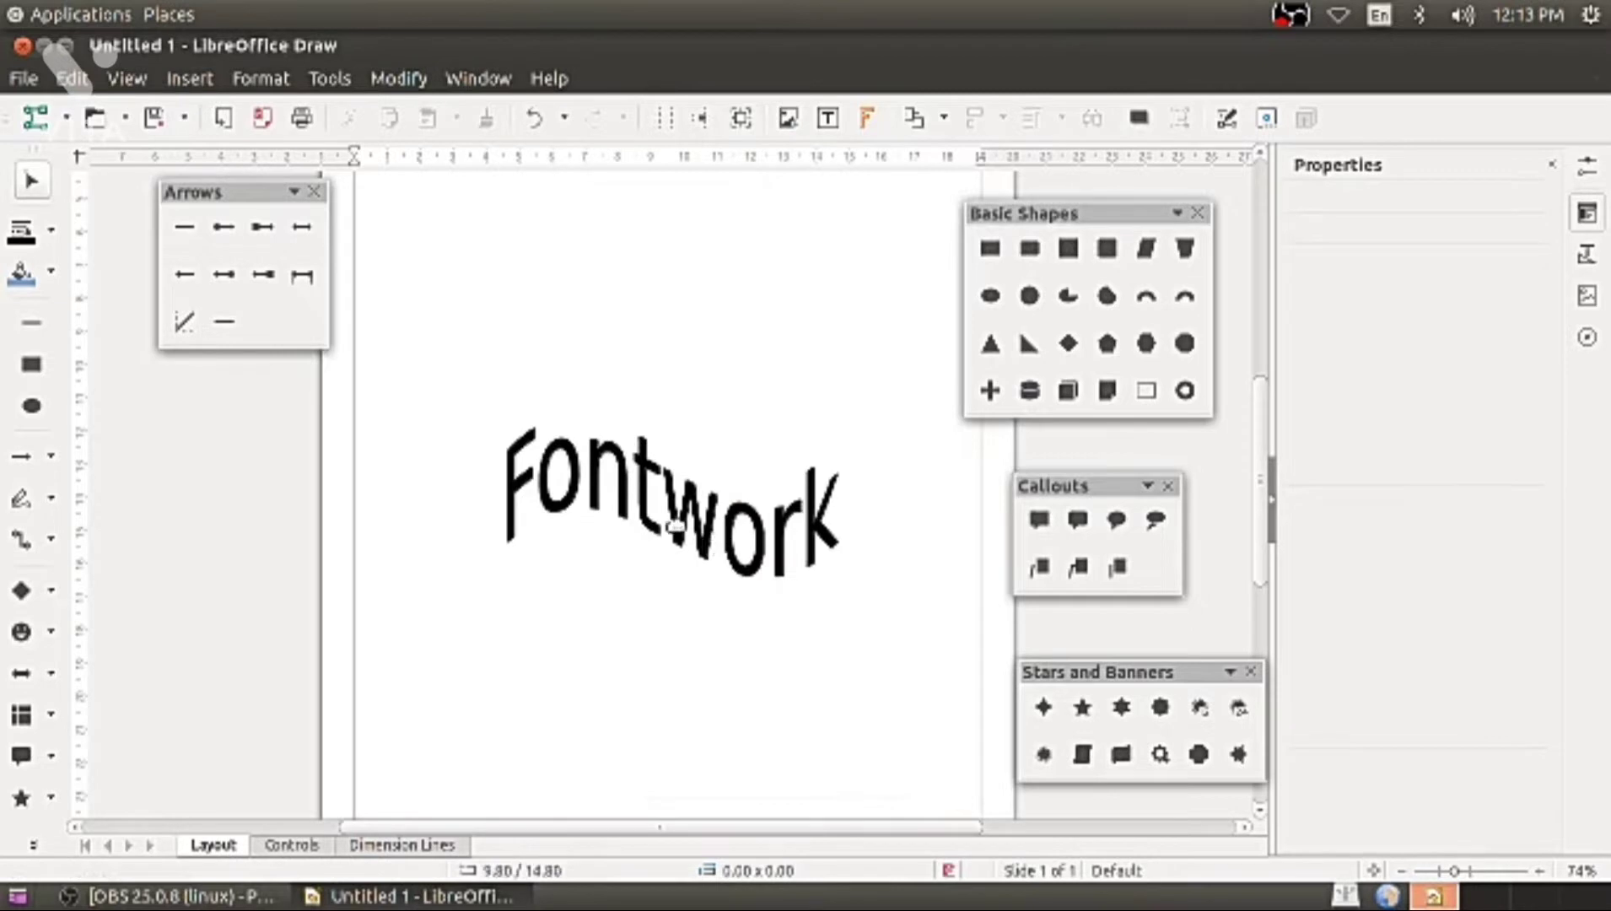
Replace the Fontwork's default wording with the title FlowChart
{"action": "left_click", "coordinate": [682, 532]}
{"action": "double_click", "coordinate": [677, 525]}
{"action": "key", "text": "BackSpace"}
{"action": "key", "text": "BackSpace"}
{"action": "key", "text": "BackSpace"}
{"action": "key", "text": "BackSpace"}
{"action": "type", "text": "Flowchar"}
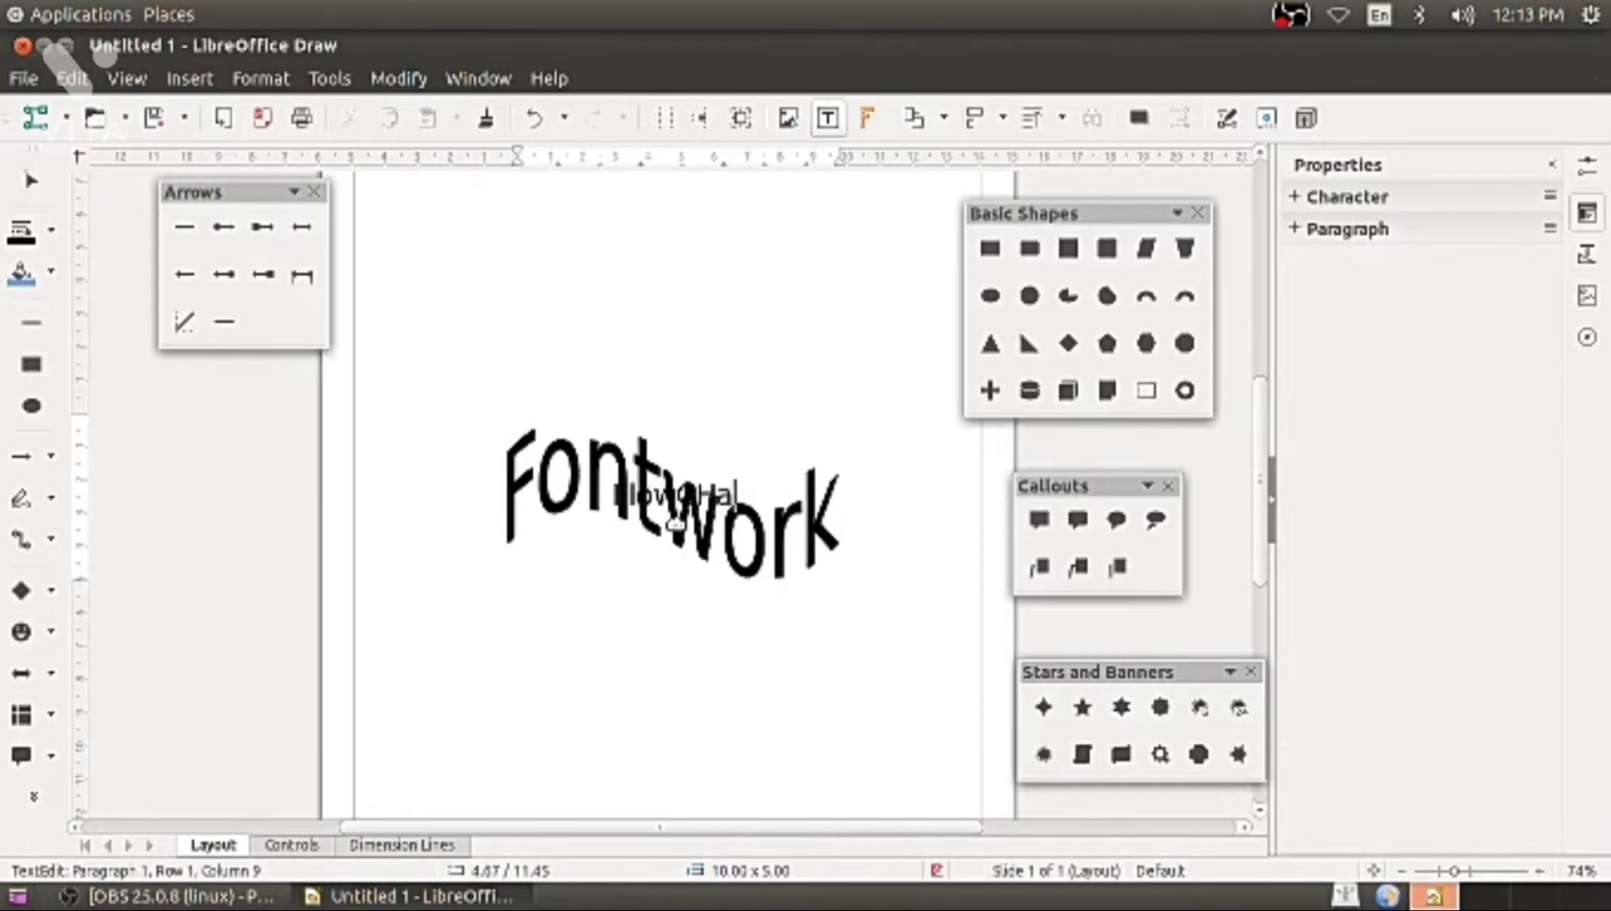
{"action": "type", "text": "t"}
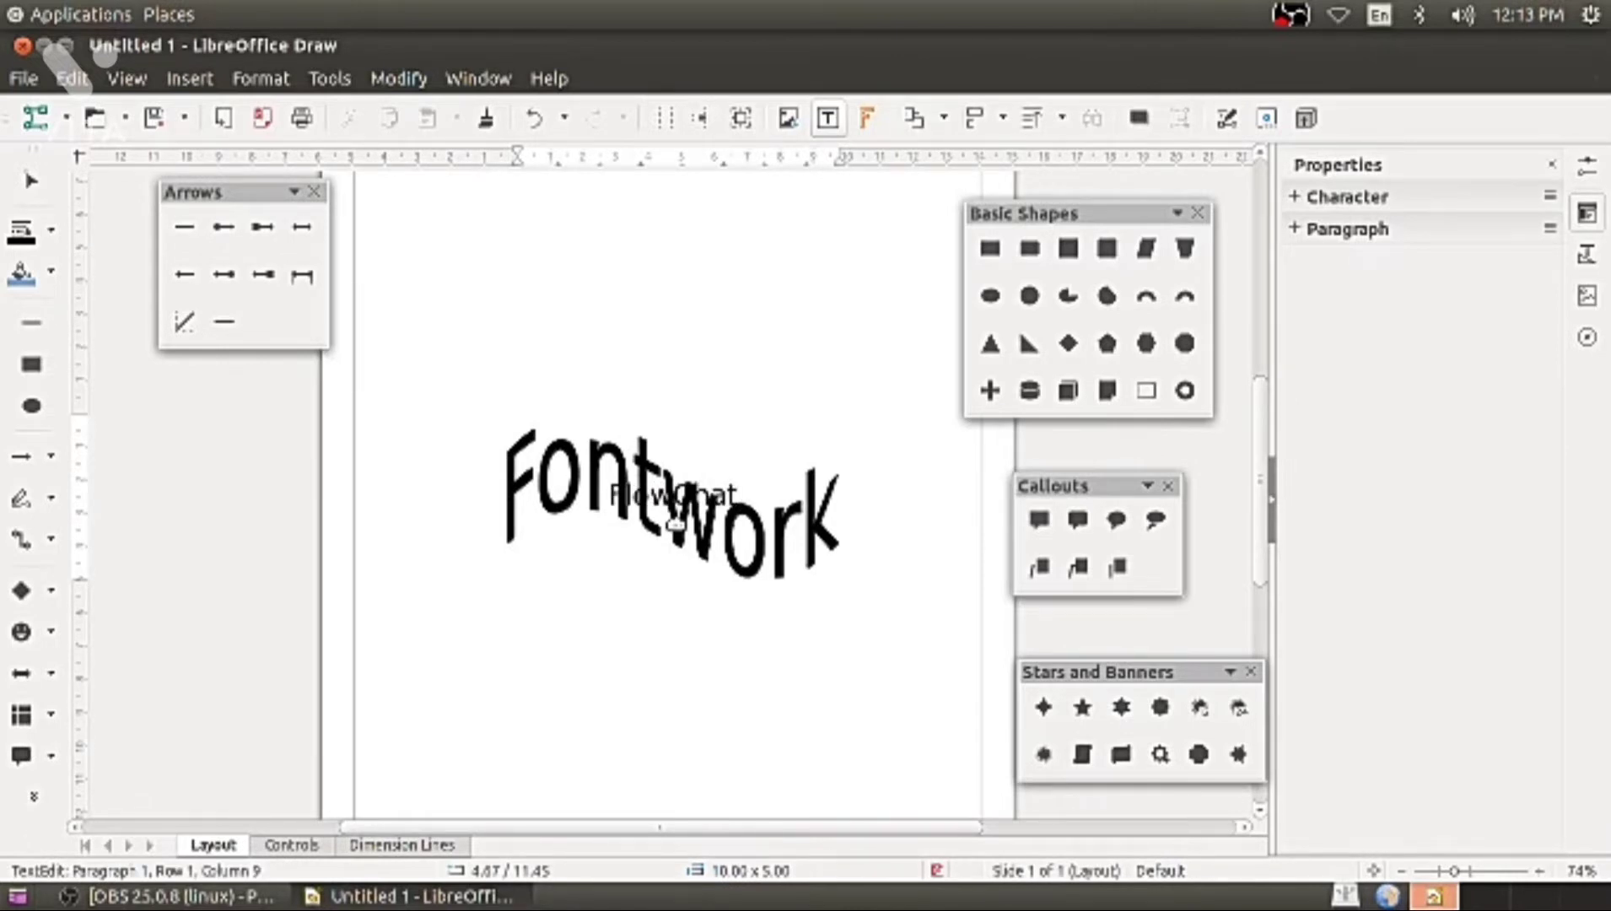
{"action": "key", "text": "BackSpace"}
{"action": "key", "text": "BackSpace"}
{"action": "type", "text": "art"}
{"action": "key", "text": "Return"}
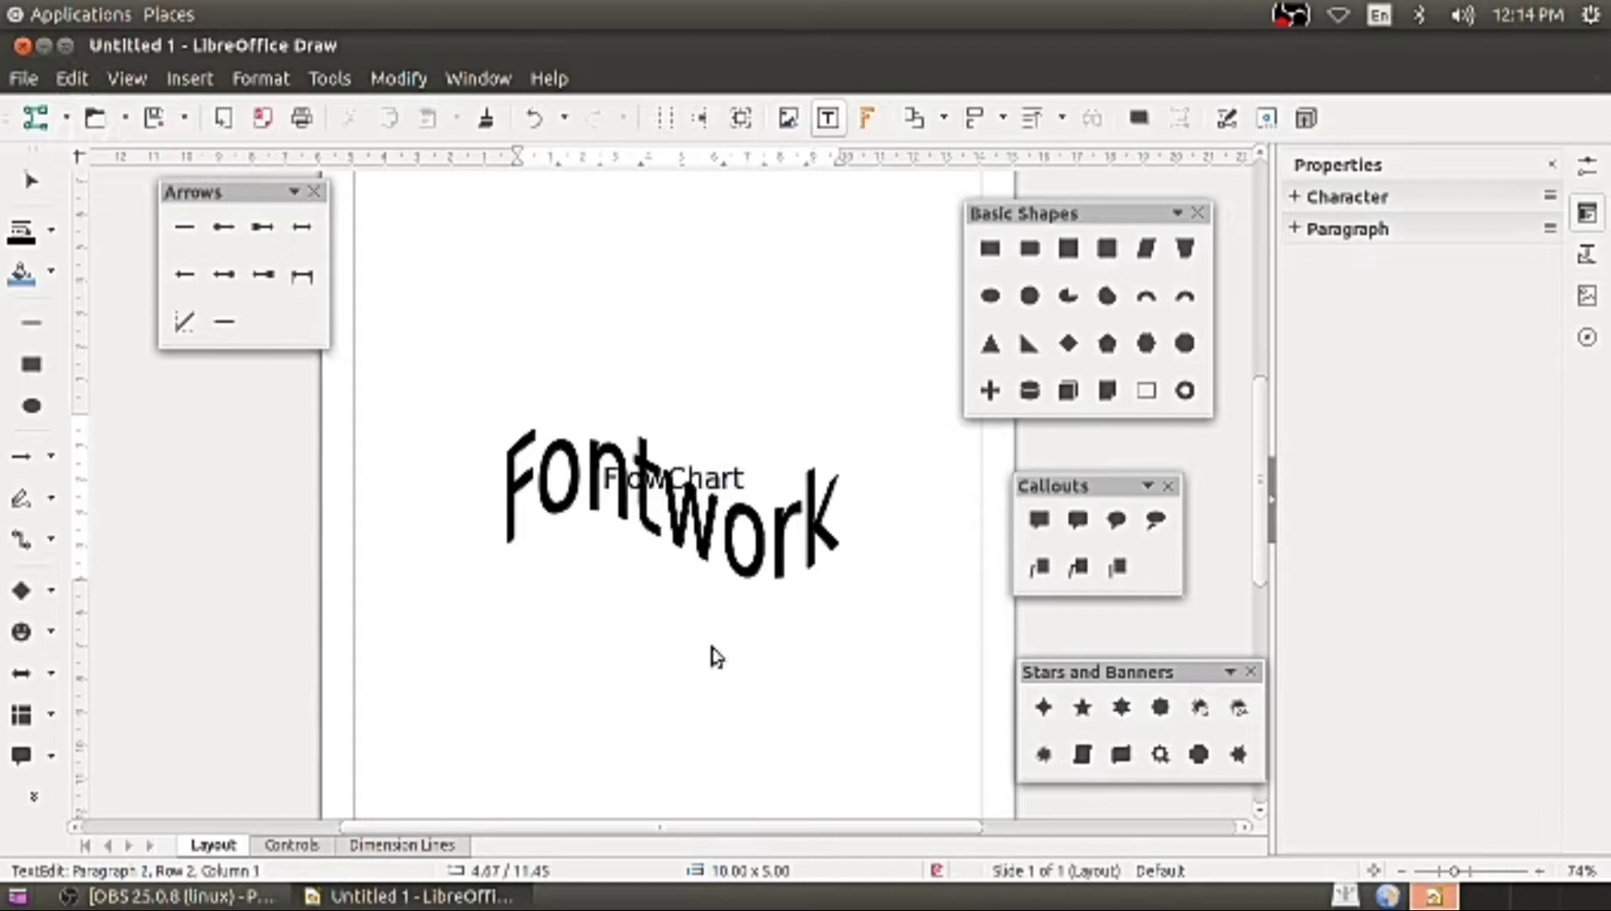
{"action": "key", "text": "Escape"}
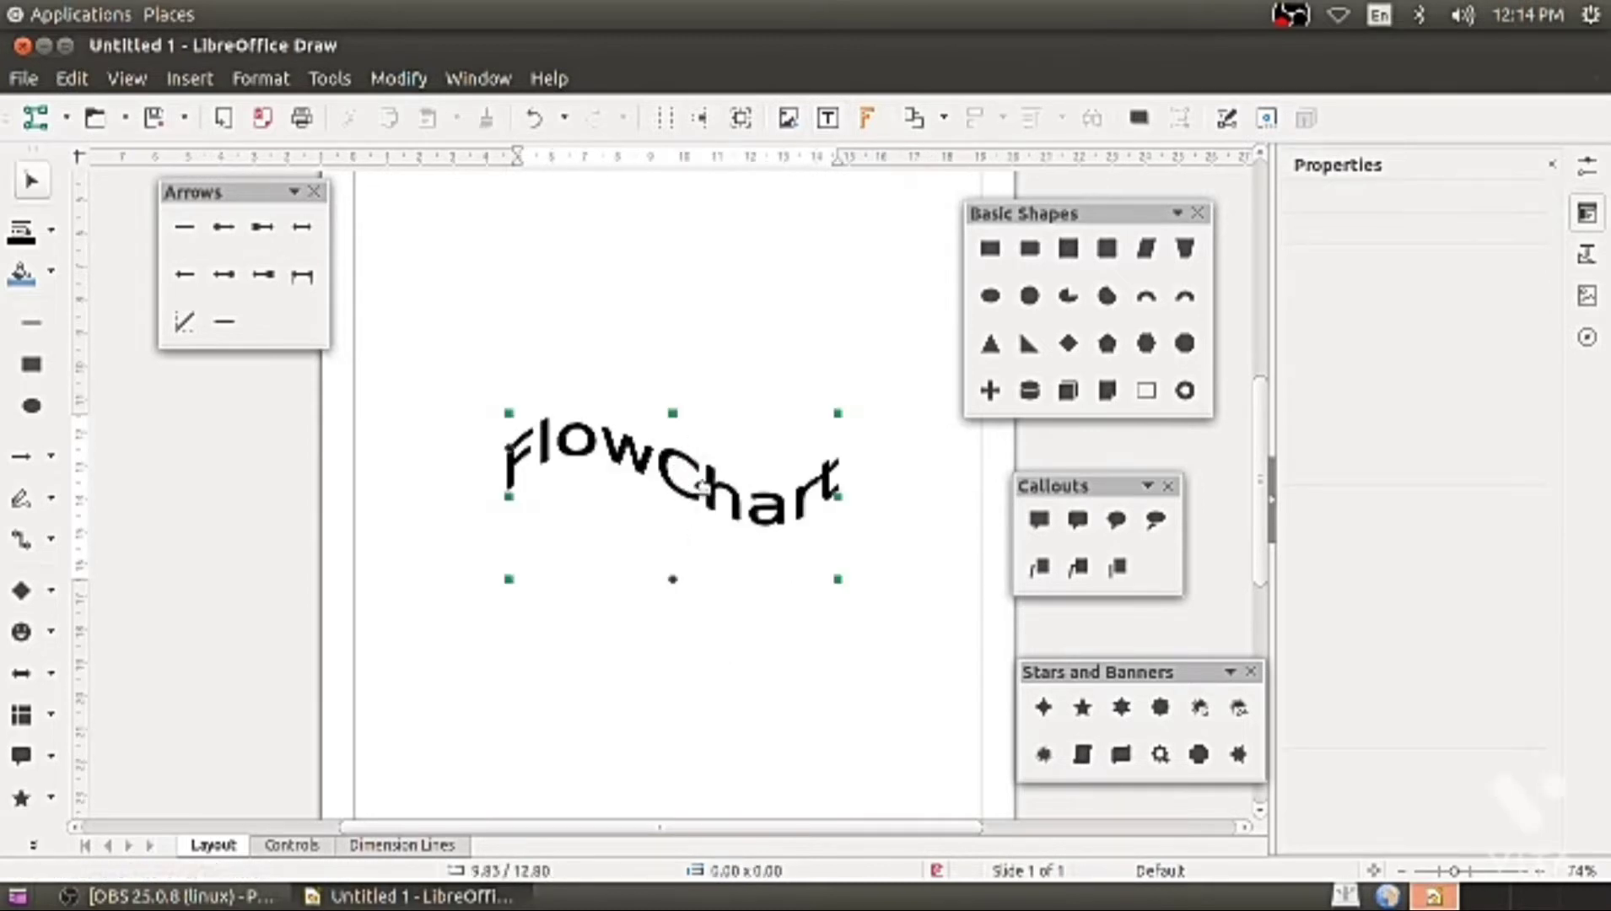
Shrink the FlowChart title to about 7.30 x 2.20 and place it at the page top
{"action": "left_click_drag", "start_coordinate": [702, 485], "coordinate": [747, 266]}
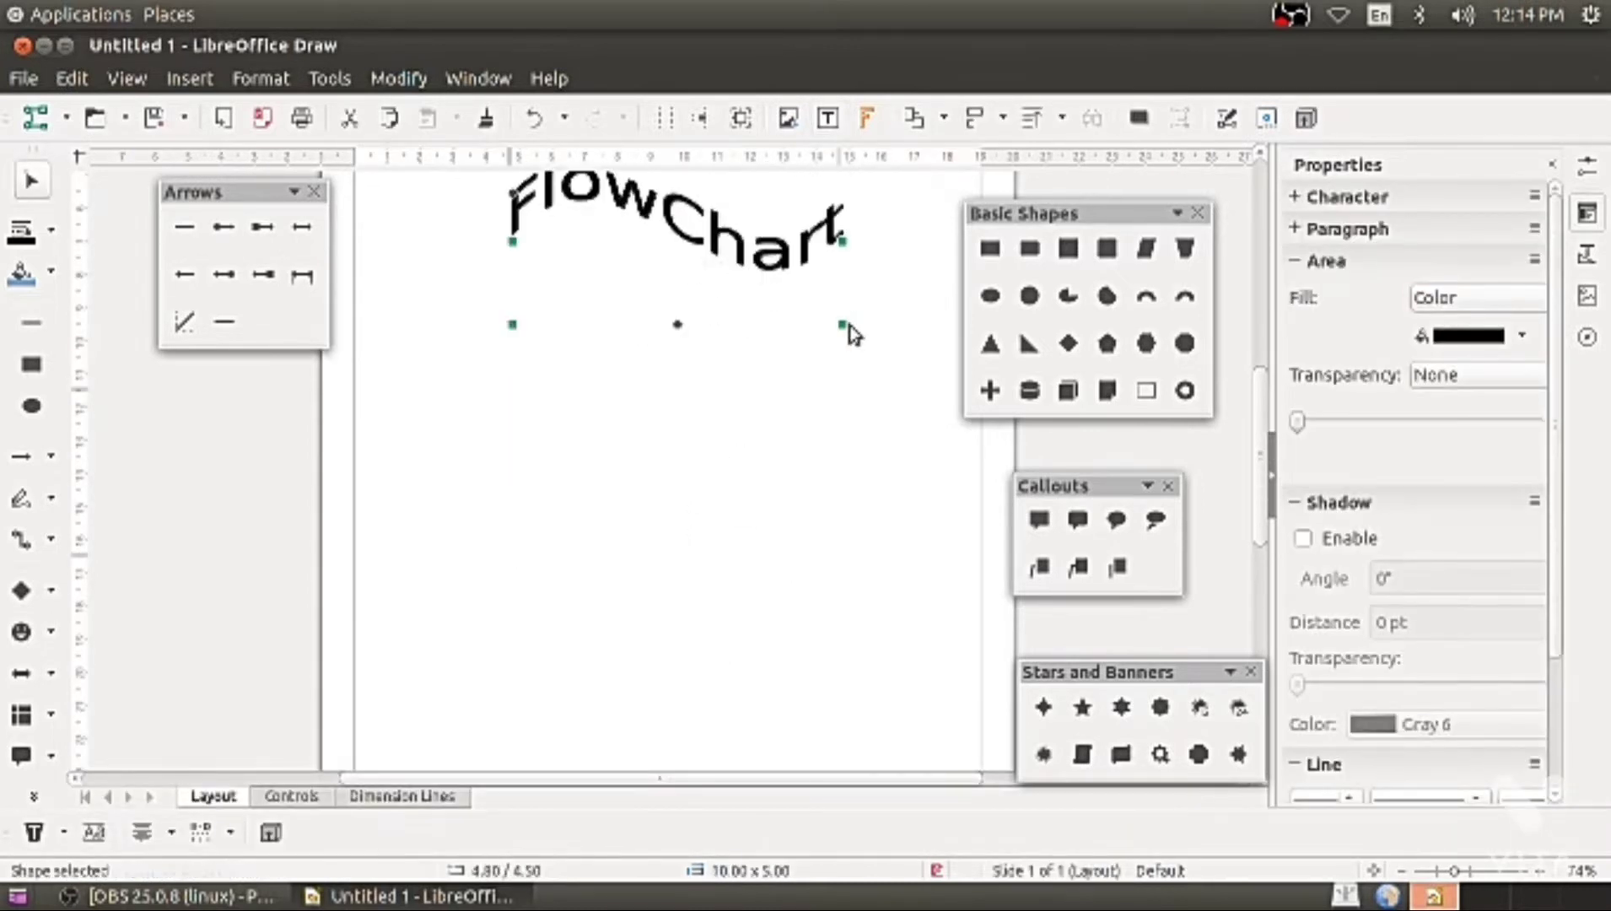
{"action": "left_click_drag", "start_coordinate": [850, 326], "coordinate": [774, 353]}
{"action": "scroll", "coordinate": [752, 420], "scroll_direction": "up", "scroll_amount": 3}
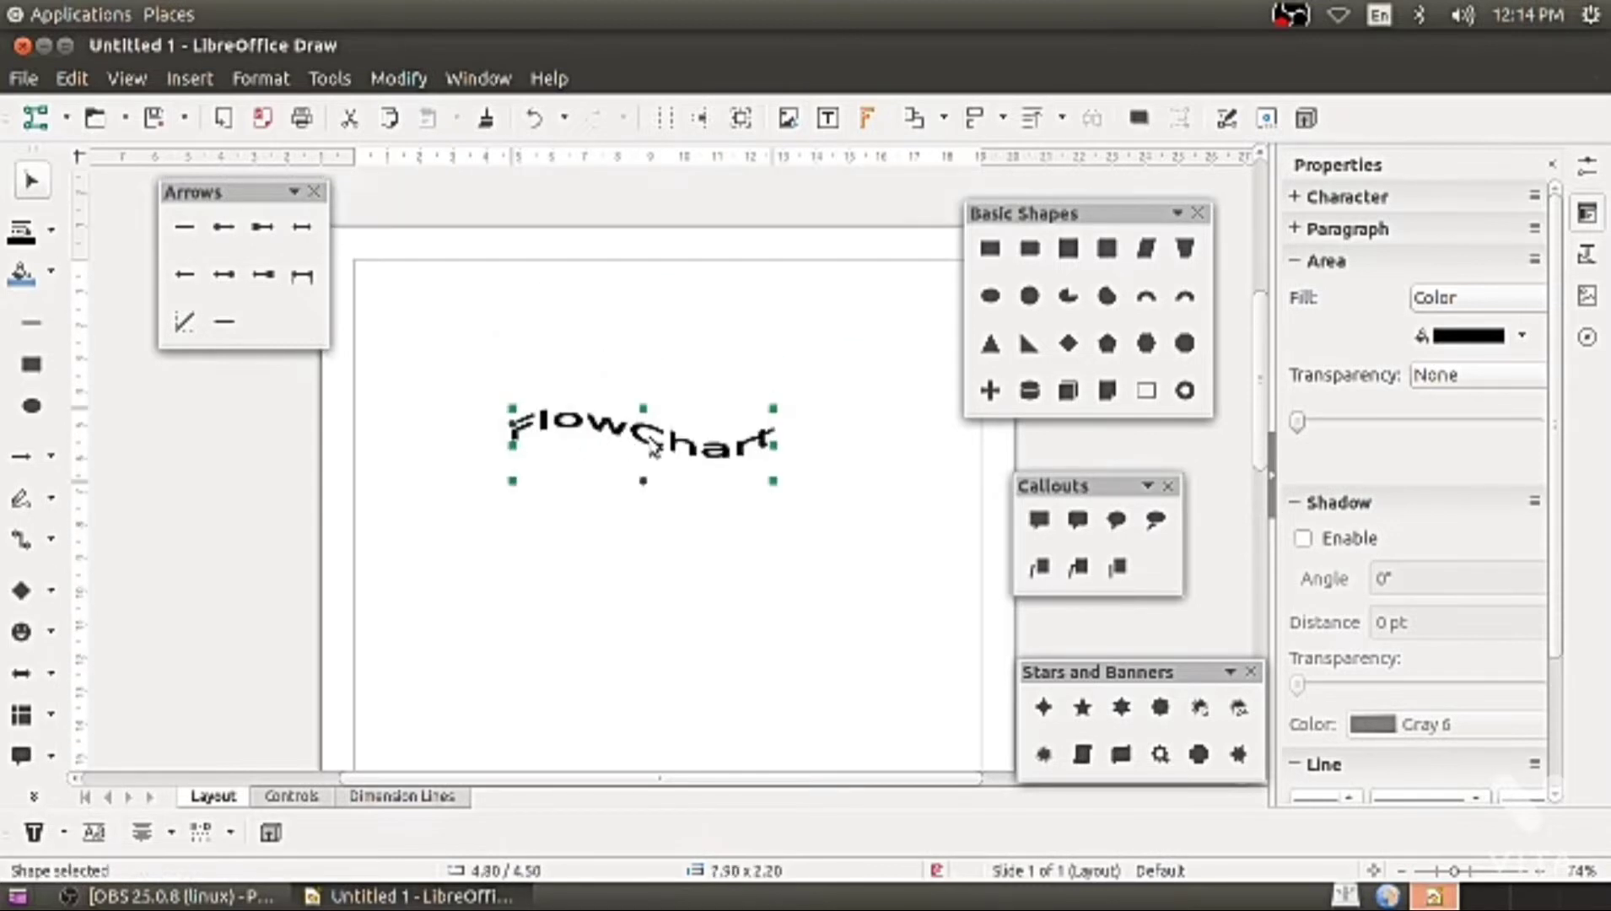
{"action": "left_click_drag", "start_coordinate": [654, 447], "coordinate": [679, 299]}
{"action": "left_click", "coordinate": [679, 527]}
Draw a blue ellipse below the title and paste a copy near the page bottom
{"action": "left_click", "coordinate": [980, 302]}
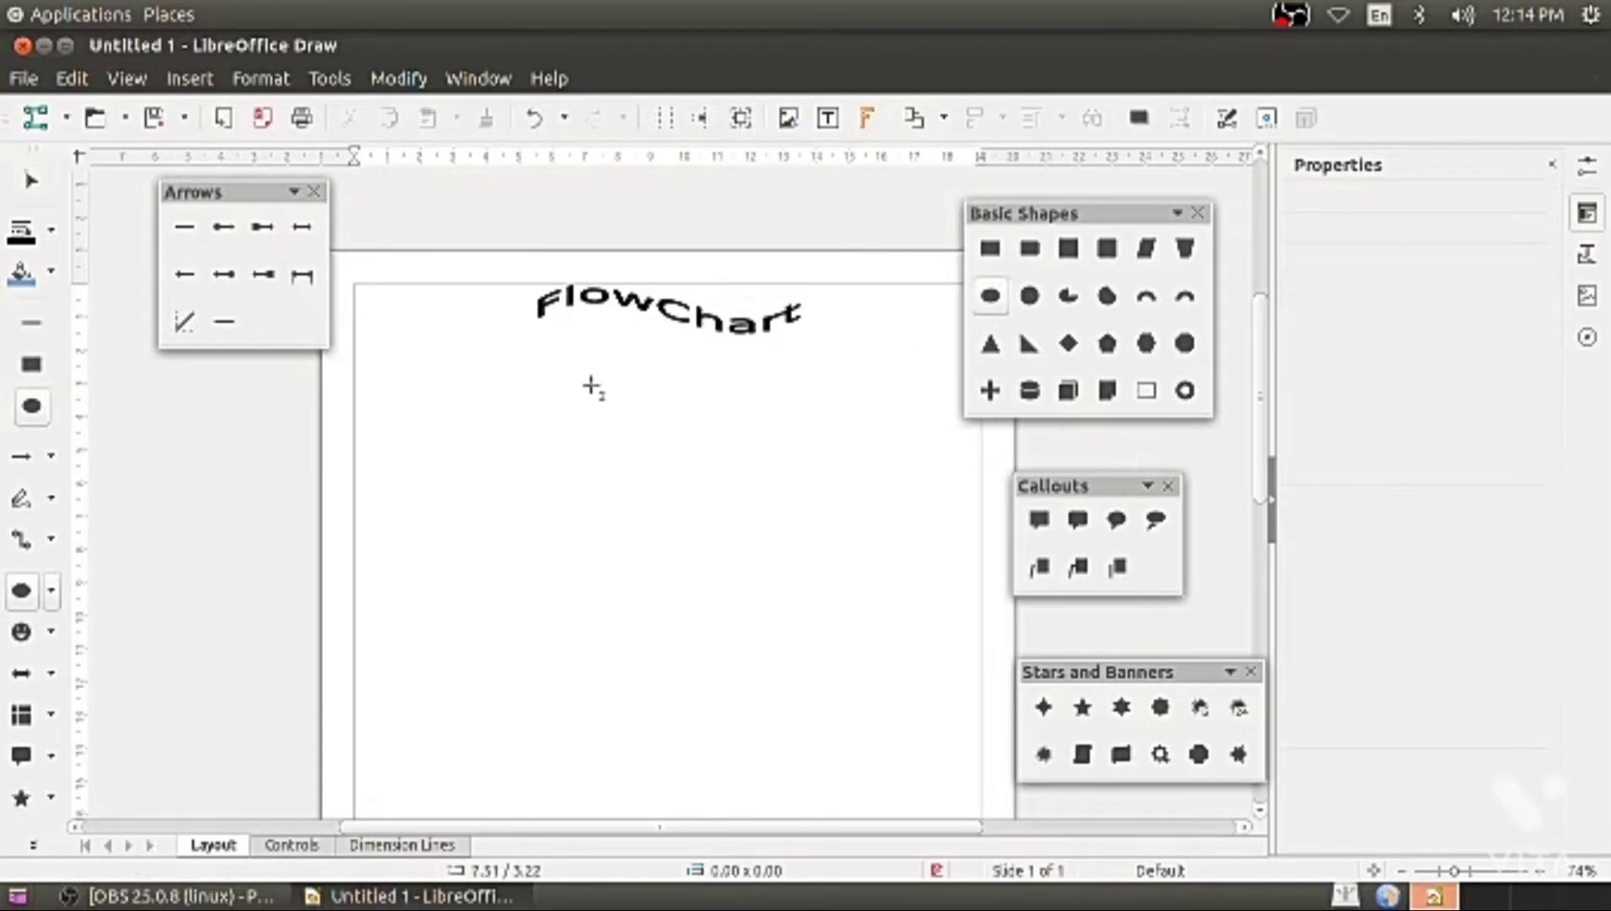
{"action": "left_click_drag", "start_coordinate": [588, 376], "coordinate": [751, 413]}
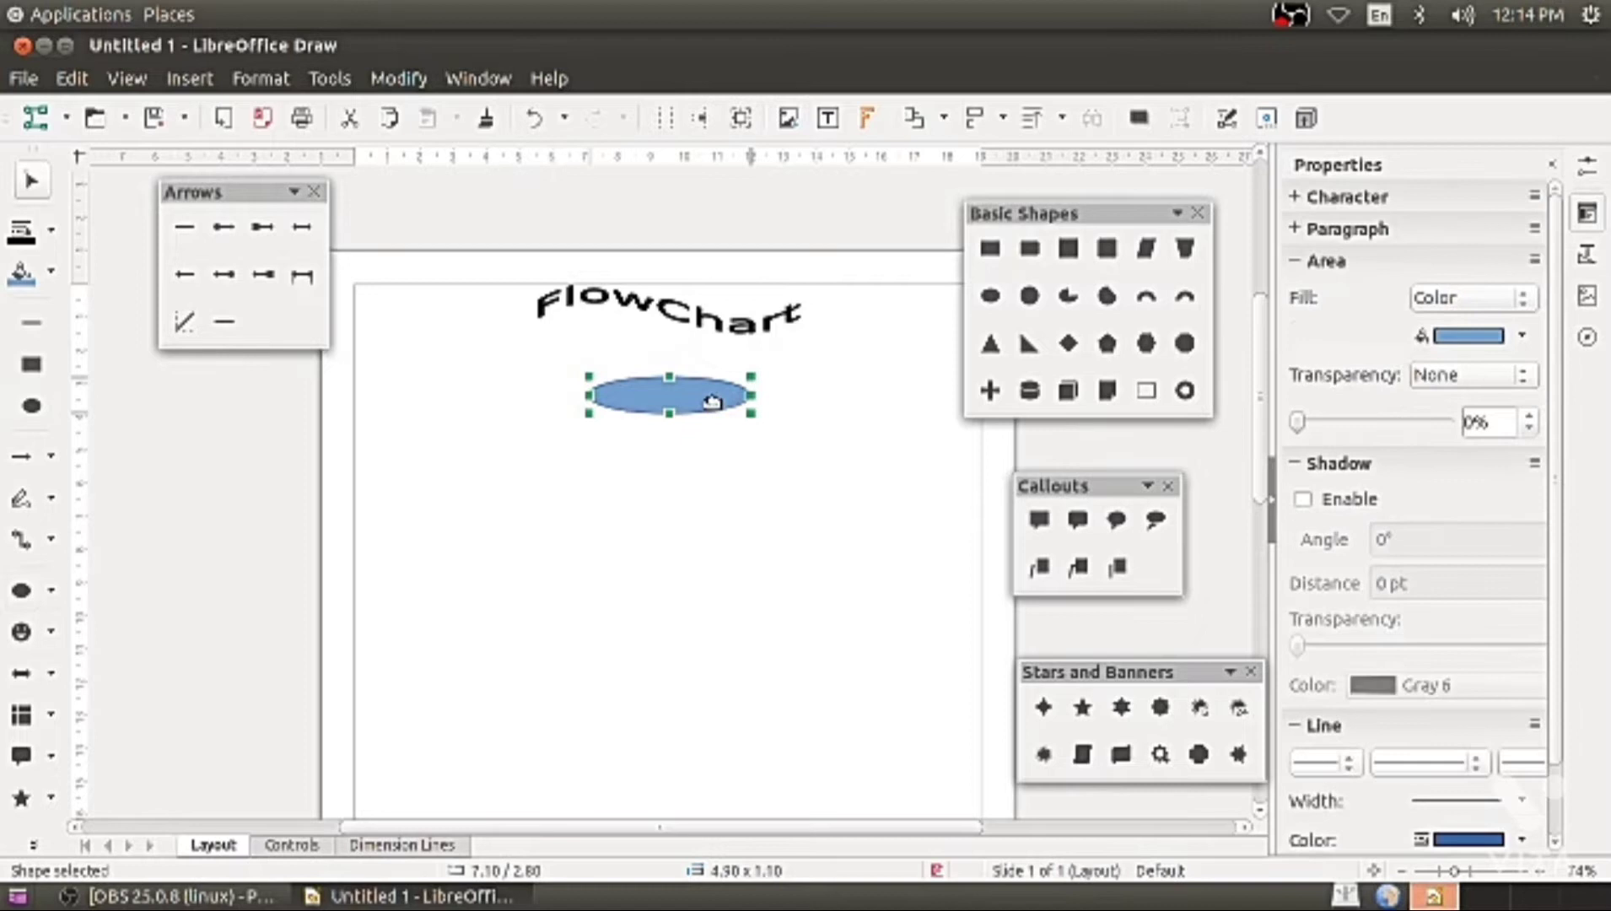
{"action": "right_click", "coordinate": [711, 401]}
{"action": "left_click", "coordinate": [747, 445]}
{"action": "left_click", "coordinate": [641, 605]}
{"action": "right_click", "coordinate": [644, 601]}
{"action": "left_click", "coordinate": [685, 664]}
{"action": "left_click_drag", "start_coordinate": [659, 400], "coordinate": [665, 782]}
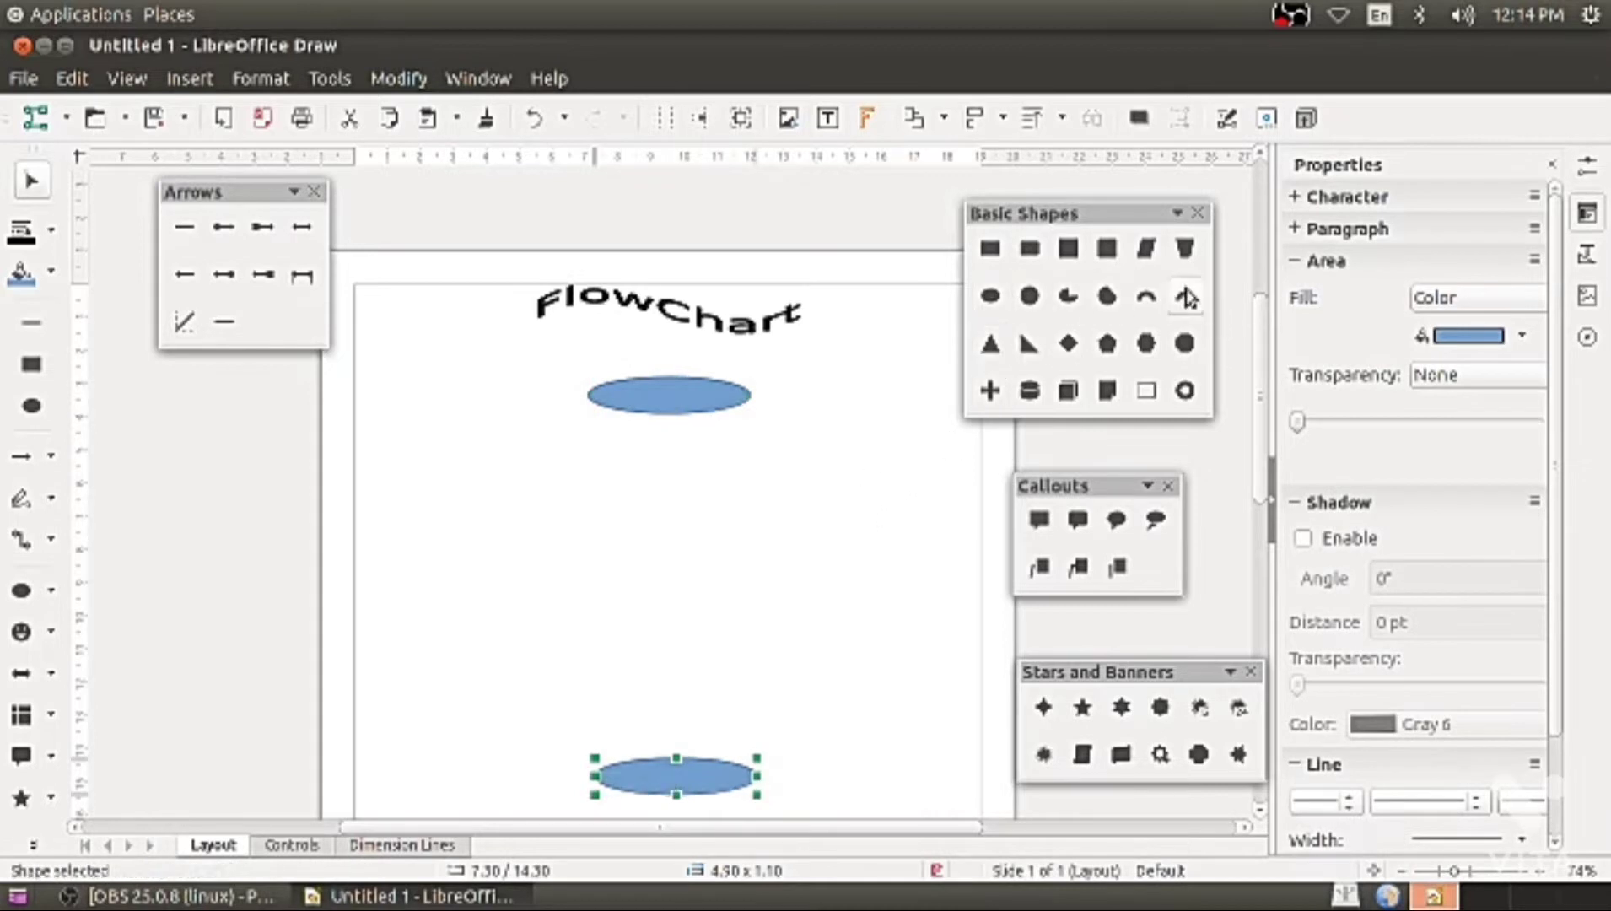
Draw a 5.50 x 1.60 parallelogram under the top ellipse and paste a copy above the bottom ellipse
{"action": "left_click", "coordinate": [1149, 250]}
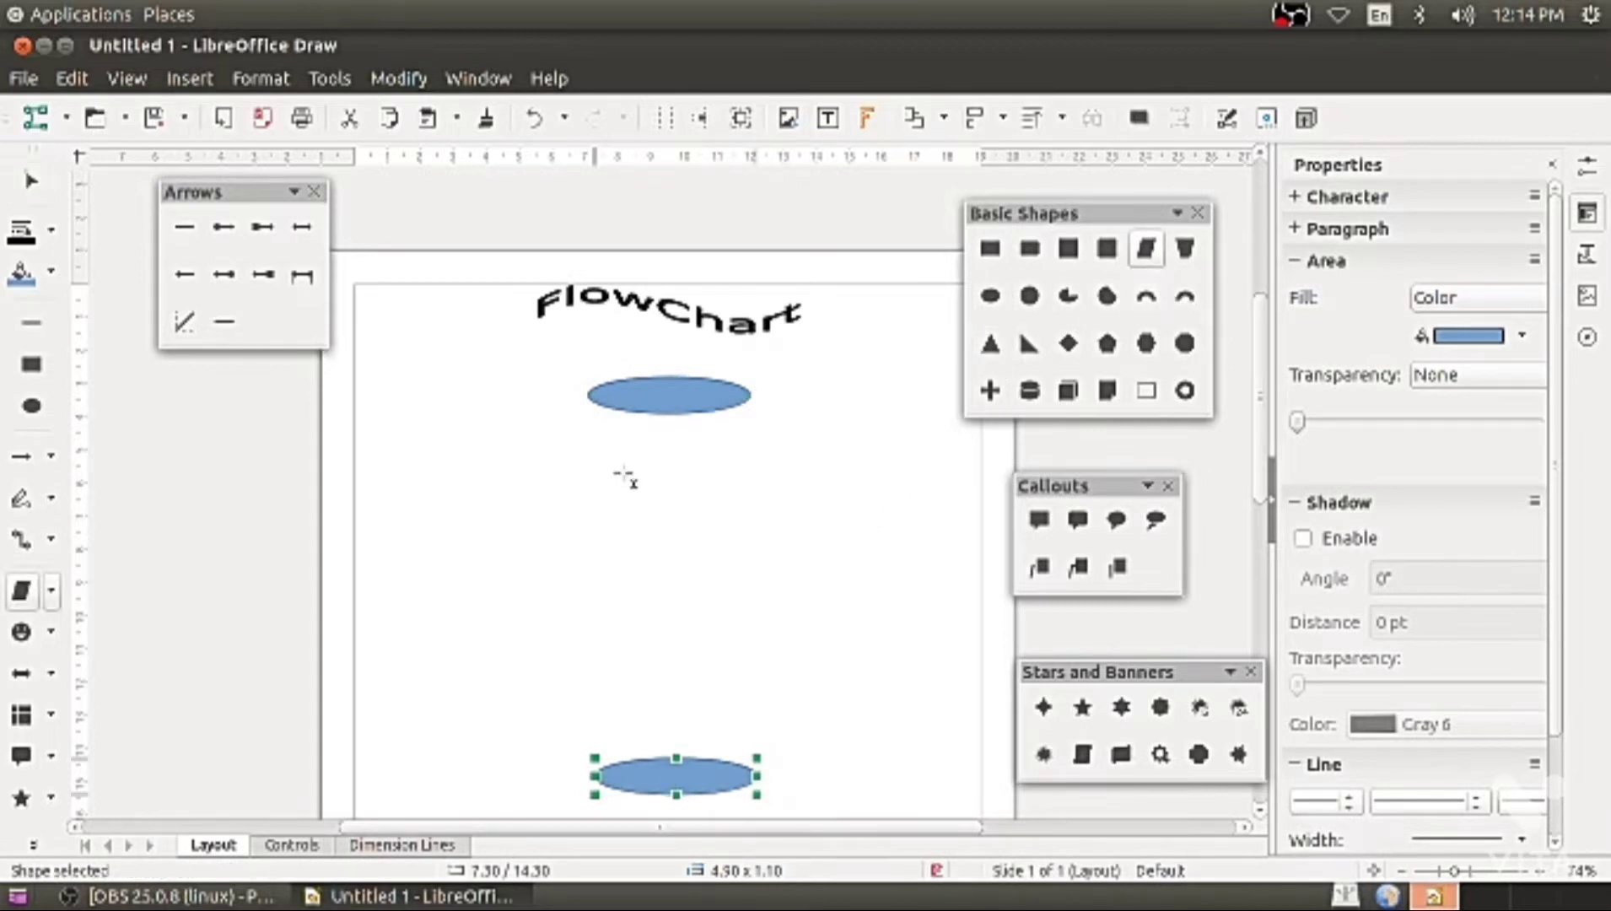
{"action": "left_click_drag", "start_coordinate": [604, 475], "coordinate": [775, 530]}
{"action": "right_click", "coordinate": [730, 510]}
{"action": "left_click", "coordinate": [751, 548]}
{"action": "right_click", "coordinate": [720, 588]}
{"action": "left_click", "coordinate": [757, 649]}
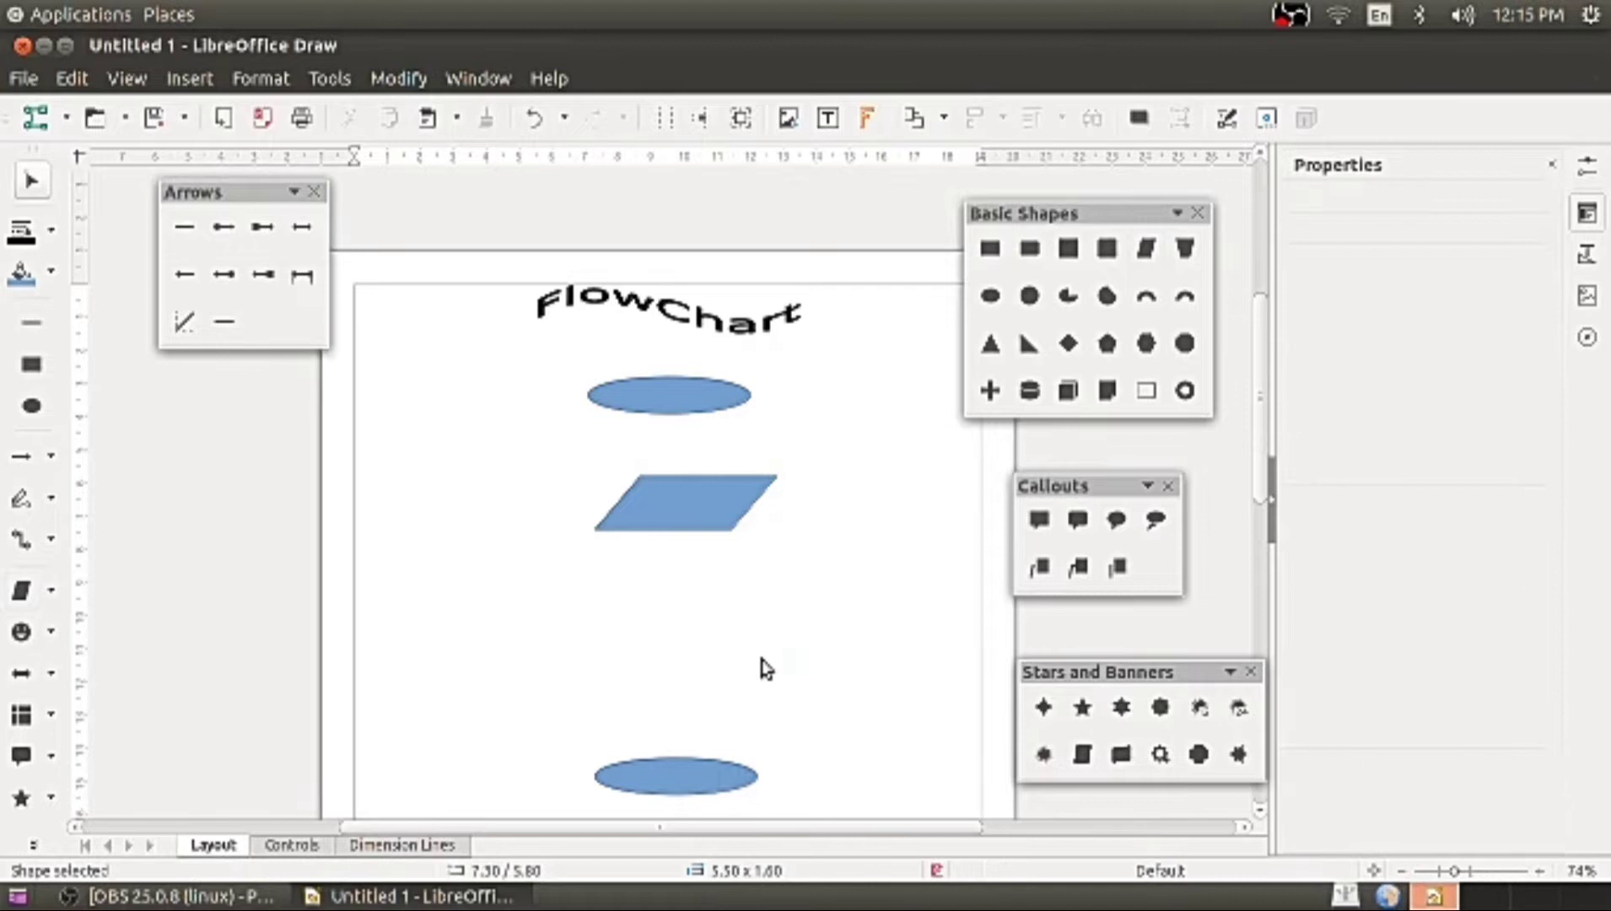
{"action": "left_click_drag", "start_coordinate": [676, 515], "coordinate": [664, 648]}
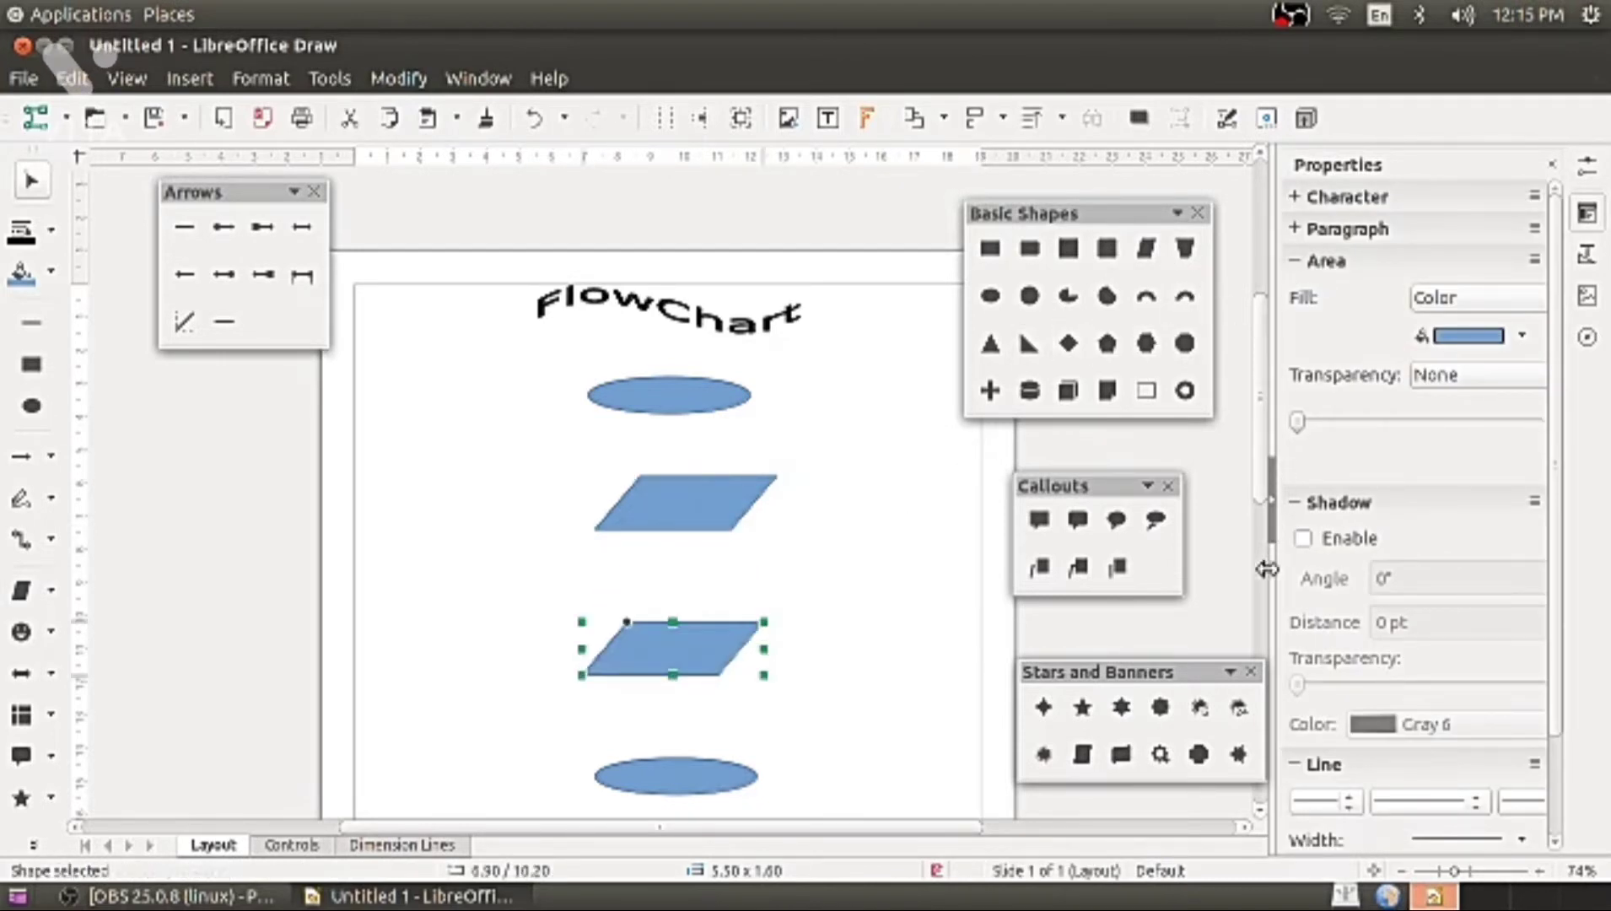
Draw a 5.30 x 2.20 diamond between the parallelograms and raise the top ellipse toward the title
{"action": "left_click", "coordinate": [1068, 343]}
{"action": "left_click_drag", "start_coordinate": [644, 543], "coordinate": [817, 617]}
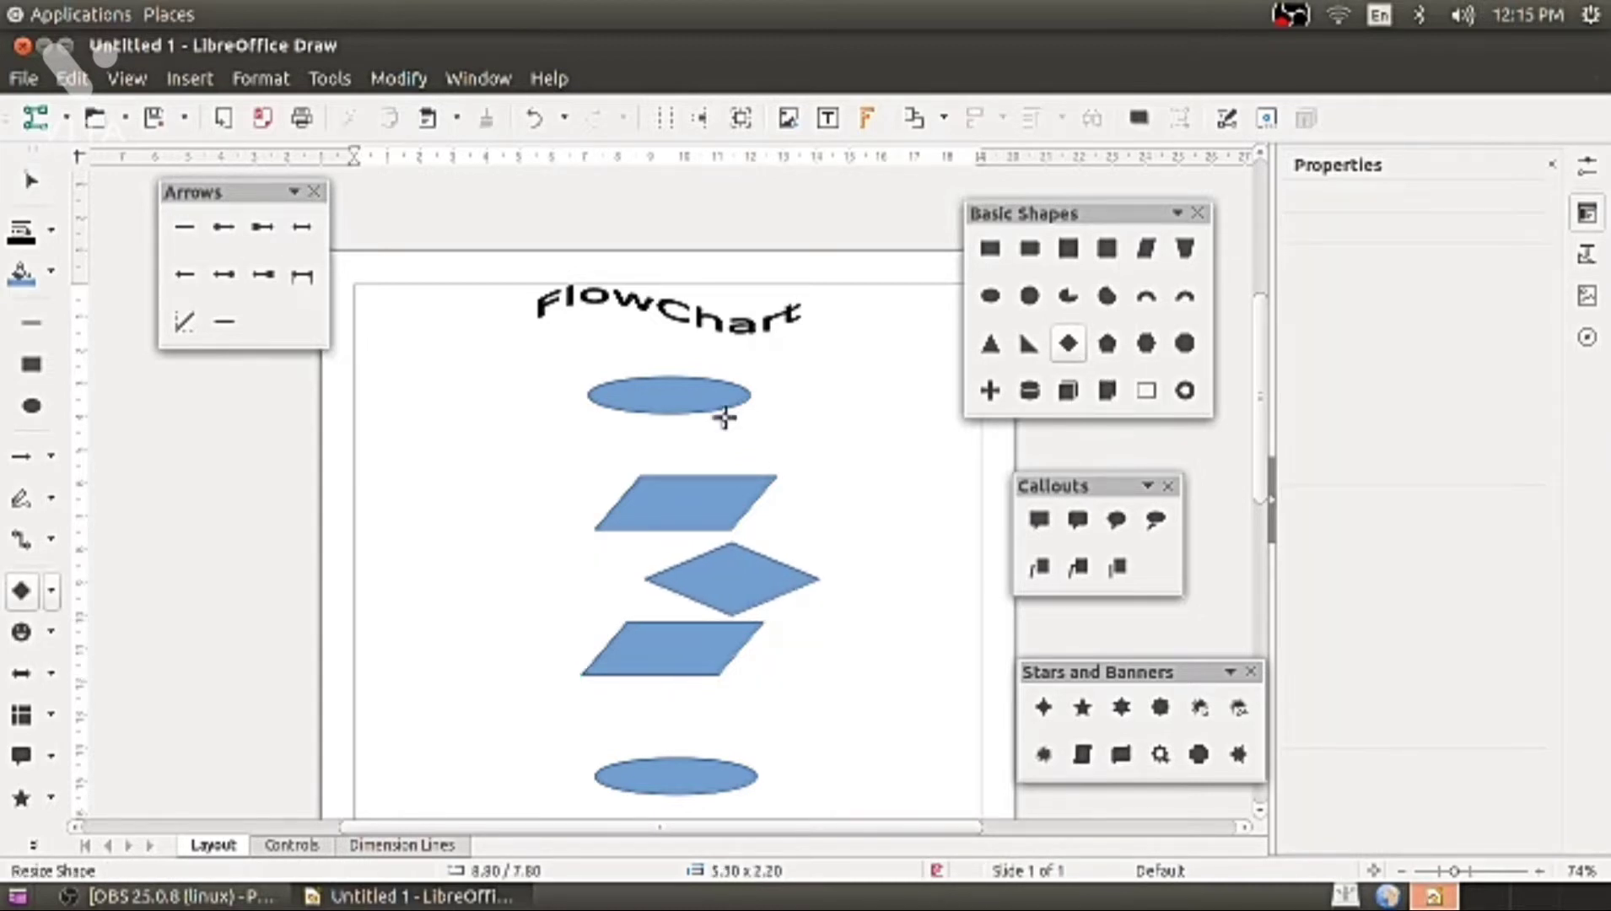
{"action": "left_click", "coordinate": [669, 392]}
{"action": "left_click_drag", "start_coordinate": [669, 393], "coordinate": [666, 371]}
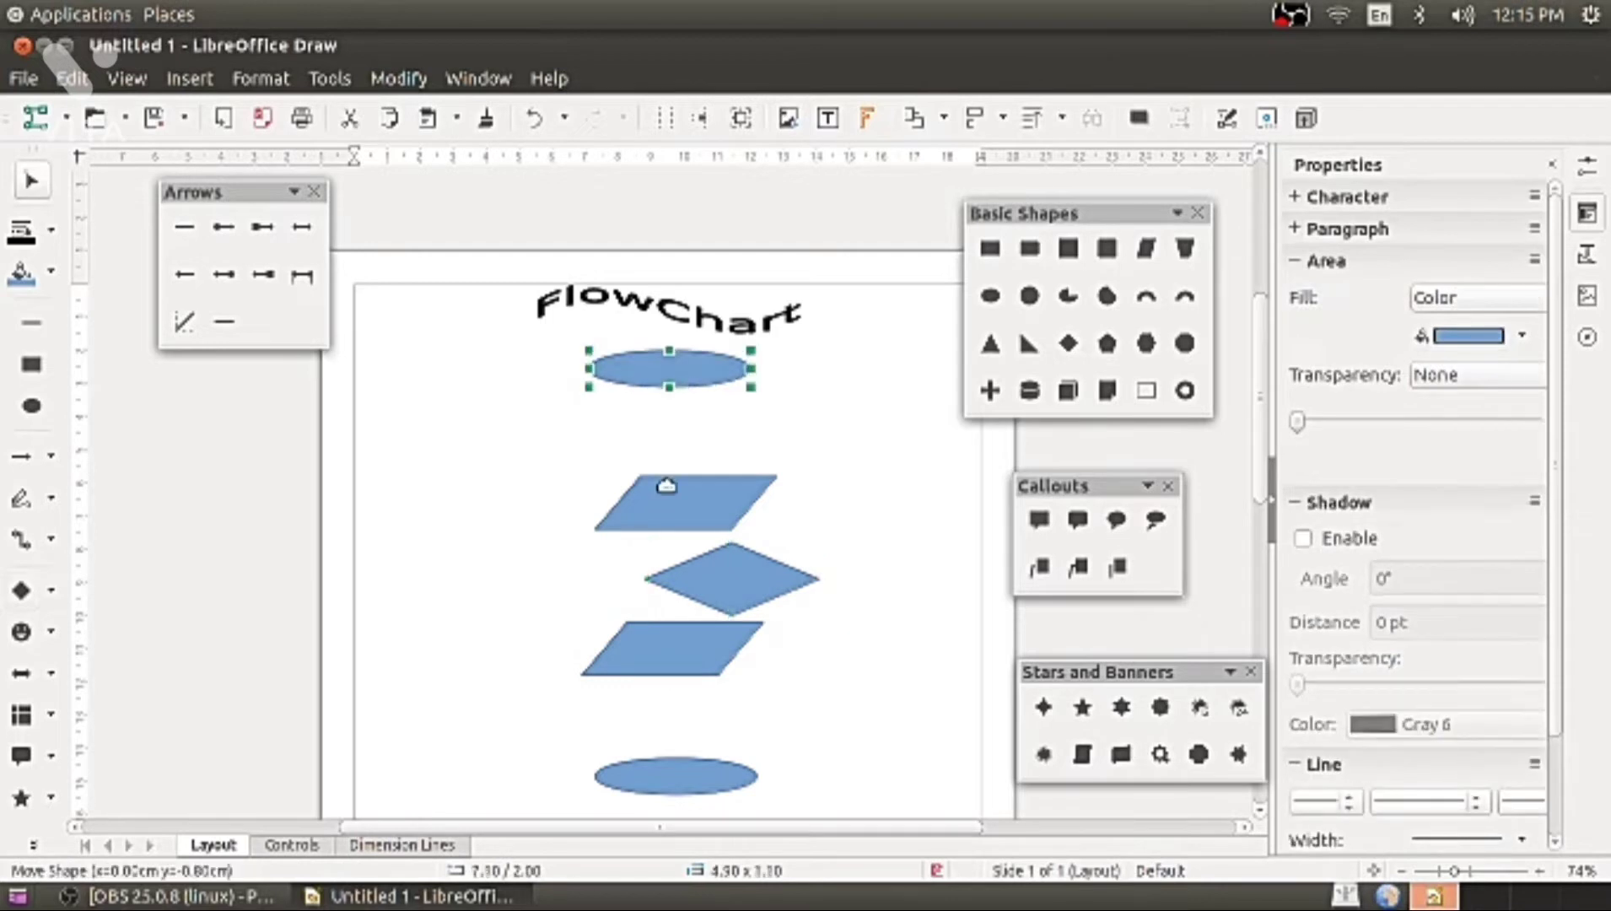
{"action": "scroll", "coordinate": [724, 781], "scroll_direction": "down", "scroll_amount": 3}
{"action": "left_click", "coordinate": [650, 696]}
Move the bottom ellipse, lower parallelogram and diamond further down the column
{"action": "left_click_drag", "start_coordinate": [660, 696], "coordinate": [660, 762]}
{"action": "left_click_drag", "start_coordinate": [679, 547], "coordinate": [677, 596]}
{"action": "left_click_drag", "start_coordinate": [709, 485], "coordinate": [675, 499]}
{"action": "left_click", "coordinate": [890, 640]}
Nudge the upper parallelogram, diamond and lower parallelogram left into one vertical line
{"action": "left_click", "coordinate": [675, 241]}
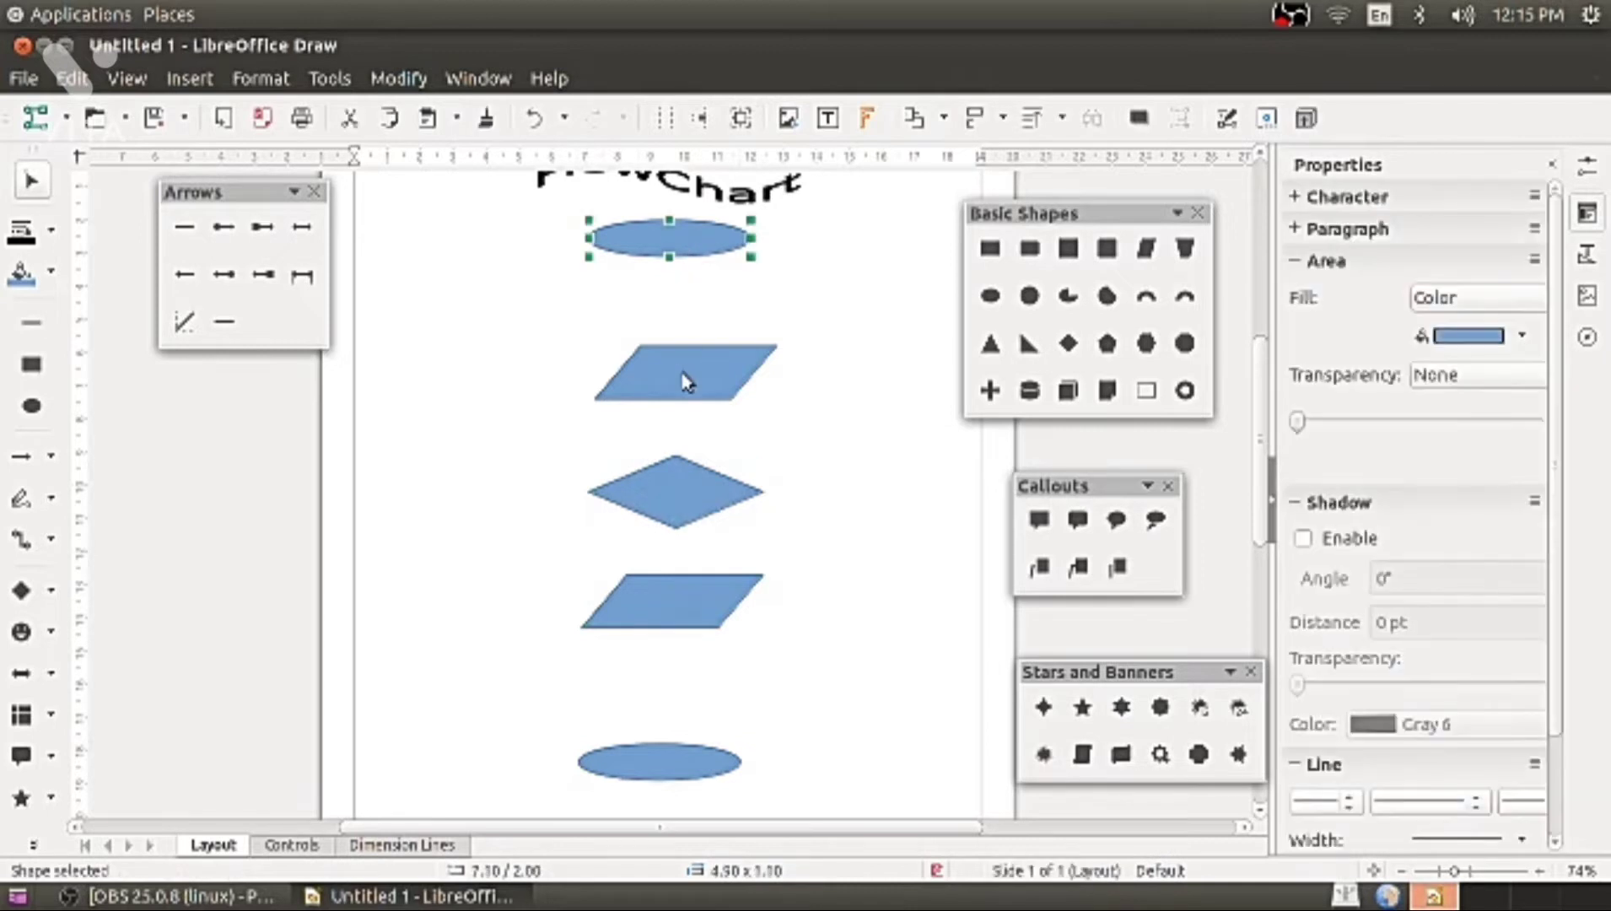
{"action": "left_click", "coordinate": [681, 373]}
{"action": "key", "text": "Left"}
{"action": "key", "text": "Left"}
{"action": "key", "text": "Left"}
{"action": "key", "text": "Left"}
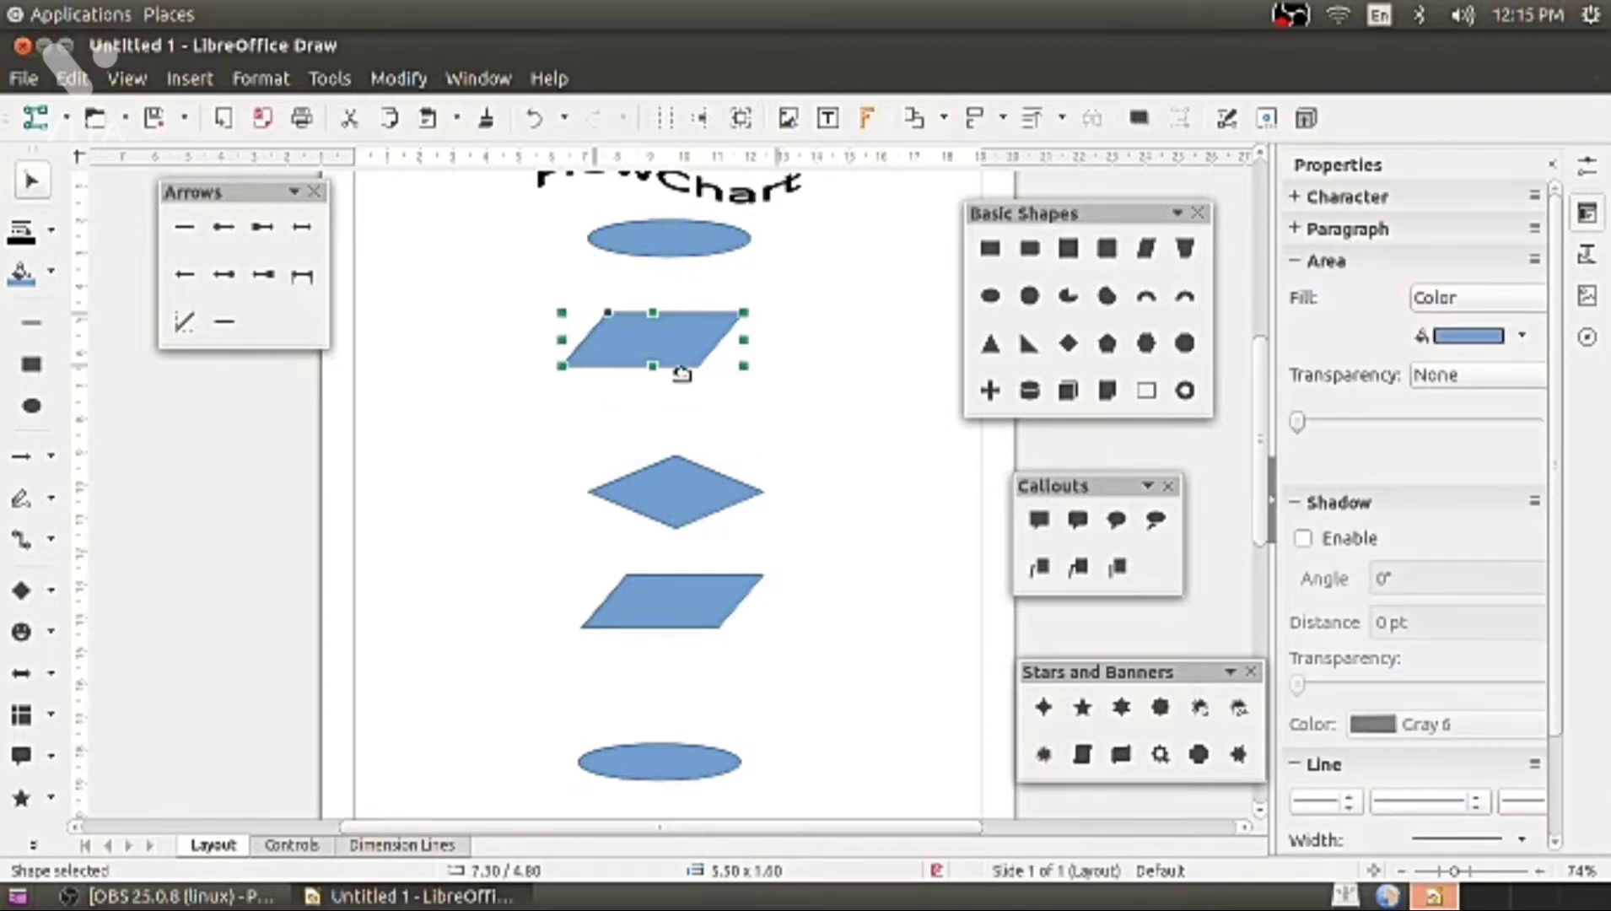
{"action": "left_click", "coordinate": [682, 517]}
{"action": "left_click", "coordinate": [682, 512]}
{"action": "key", "text": "Left"}
{"action": "key", "text": "Left"}
{"action": "key", "text": "Left"}
{"action": "key", "text": "Left"}
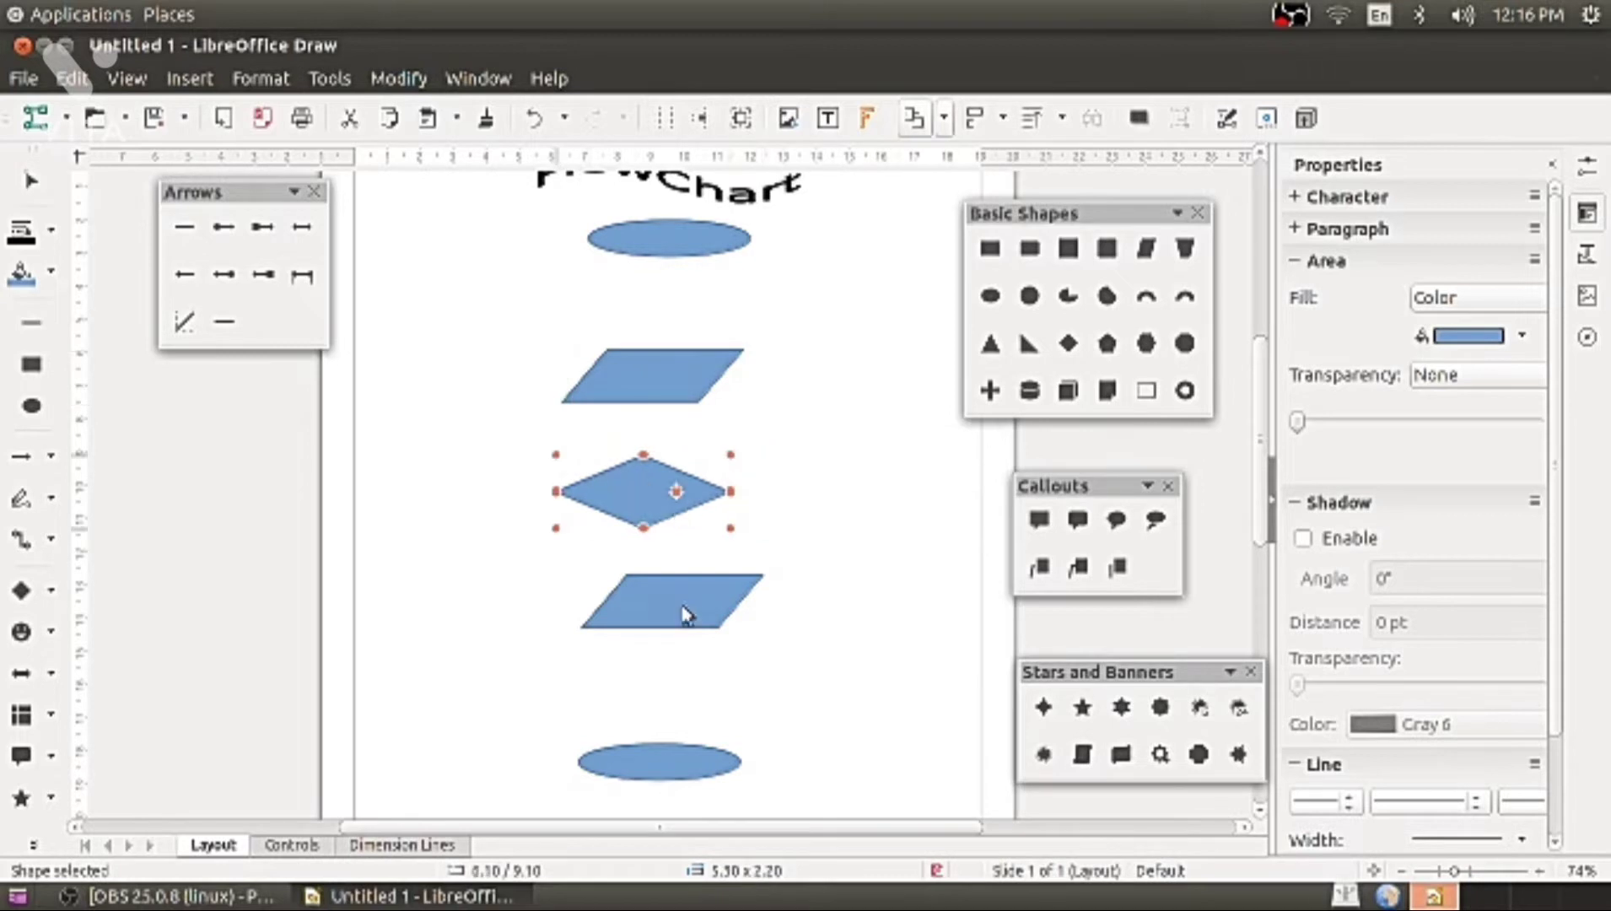
{"action": "left_click", "coordinate": [685, 611]}
{"action": "left_click", "coordinate": [679, 605]}
{"action": "key", "text": "Left"}
{"action": "key", "text": "Left"}
{"action": "key", "text": "Left"}
{"action": "key", "text": "Left"}
{"action": "key", "text": "Down"}
{"action": "key", "text": "Down"}
{"action": "key", "text": "Down"}
{"action": "key", "text": "Down"}
Centre the bottom ellipse and fine-tune the diamond's horizontal position
{"action": "left_click_drag", "start_coordinate": [675, 763], "coordinate": [643, 755]}
{"action": "key", "text": "Right"}
{"action": "key", "text": "Right"}
{"action": "key", "text": "Right"}
{"action": "key", "text": "Right"}
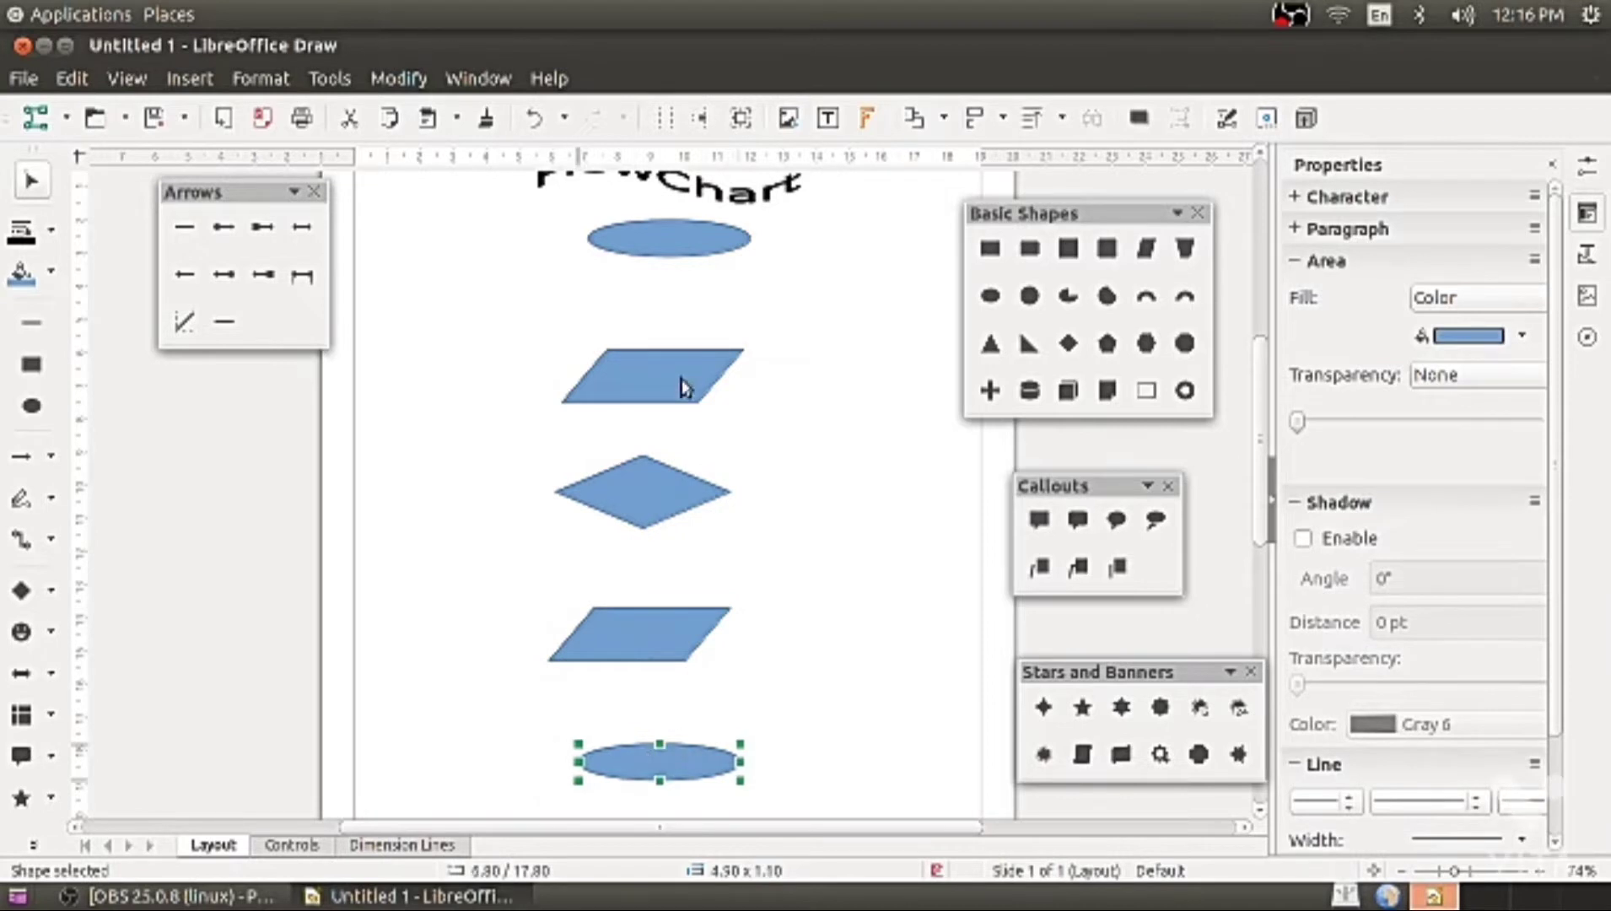
{"action": "left_click", "coordinate": [685, 387]}
{"action": "left_click", "coordinate": [658, 495]}
{"action": "key", "text": "Right"}
{"action": "key", "text": "Right"}
{"action": "key", "text": "Right"}
{"action": "key", "text": "Right"}
{"action": "key", "text": "Left"}
{"action": "key", "text": "Left"}
{"action": "key", "text": "Left"}
{"action": "key", "text": "Left"}
Float the Lines and Arrows palette; a trial straight line is drawn and undone
{"action": "left_click", "coordinate": [899, 671]}
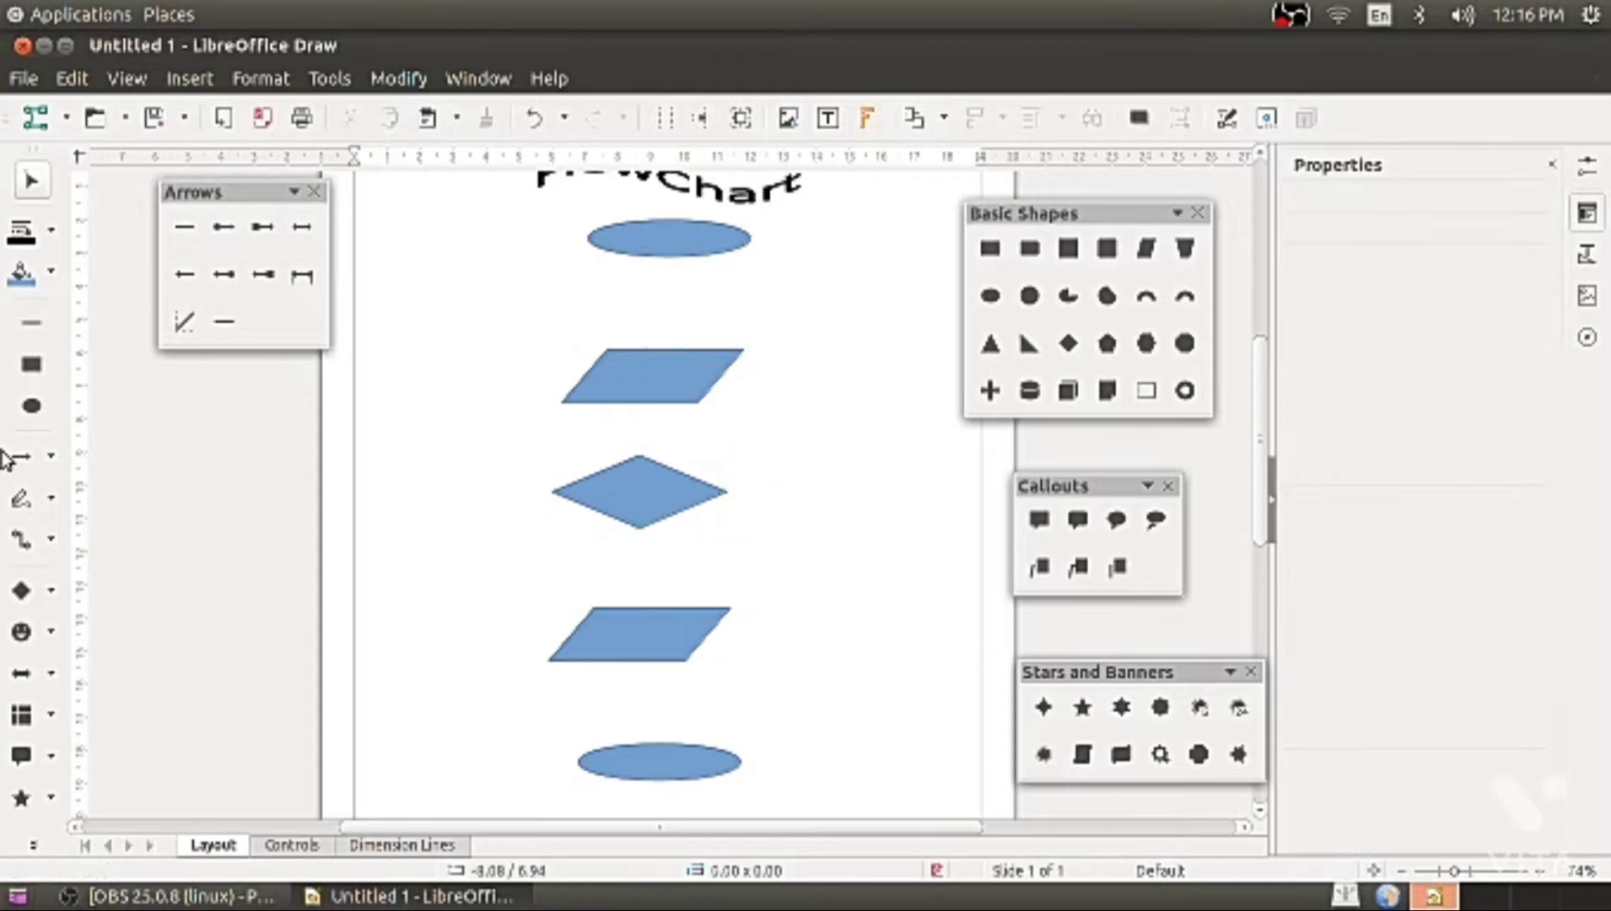
{"action": "left_click", "coordinate": [50, 456]}
{"action": "left_click_drag", "start_coordinate": [145, 589], "coordinate": [192, 663]}
{"action": "left_click", "coordinate": [126, 659]}
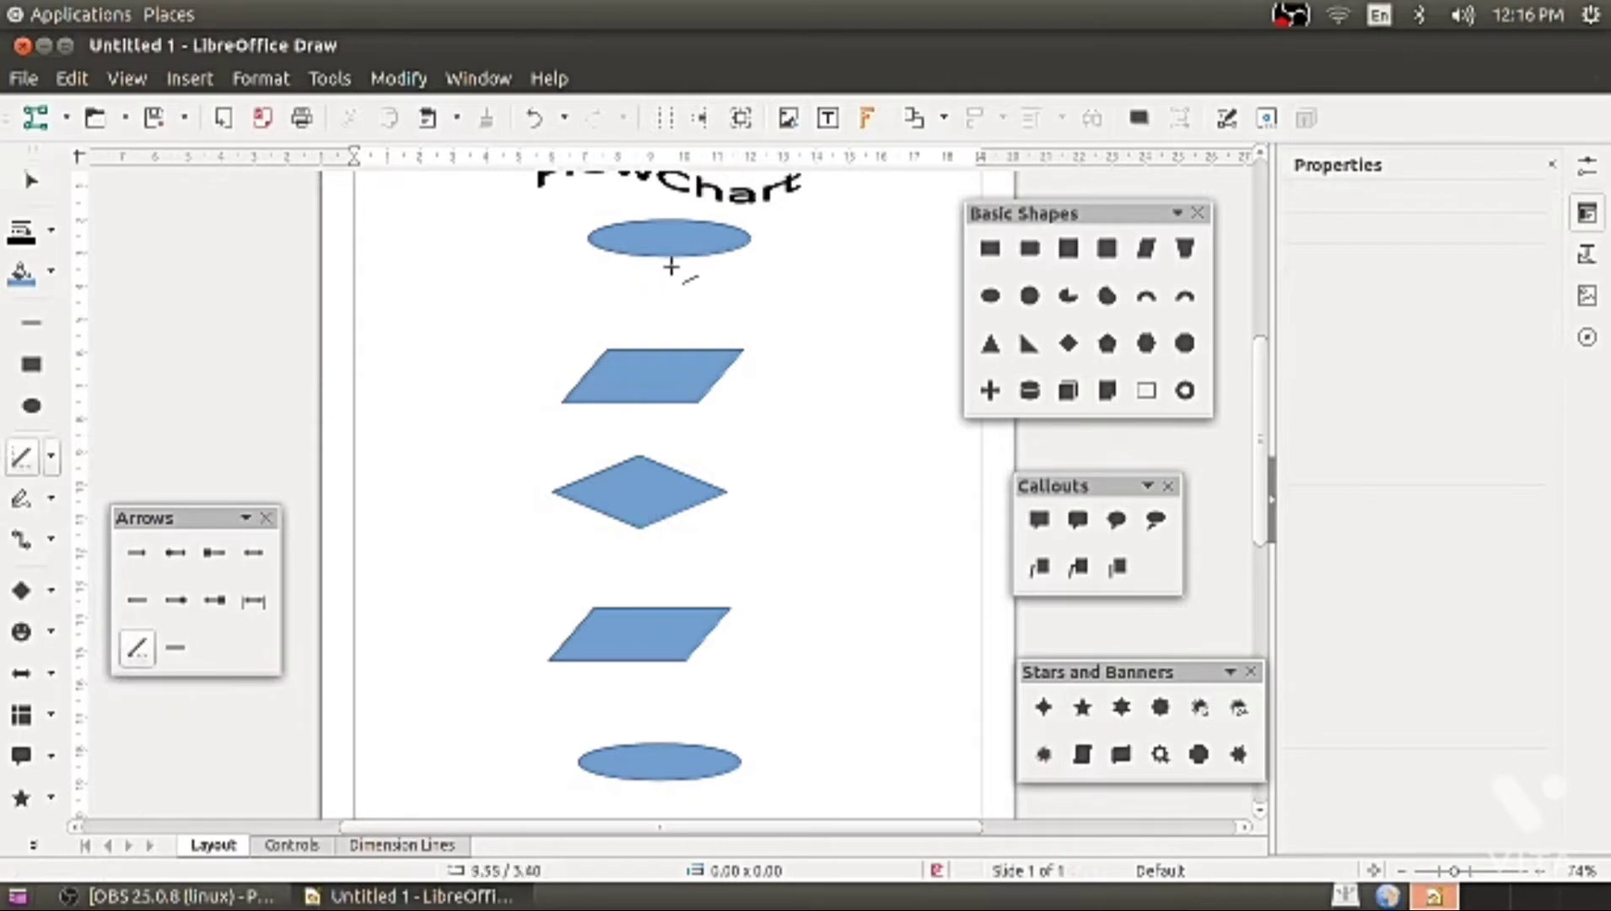
{"action": "left_click_drag", "start_coordinate": [663, 257], "coordinate": [656, 352]}
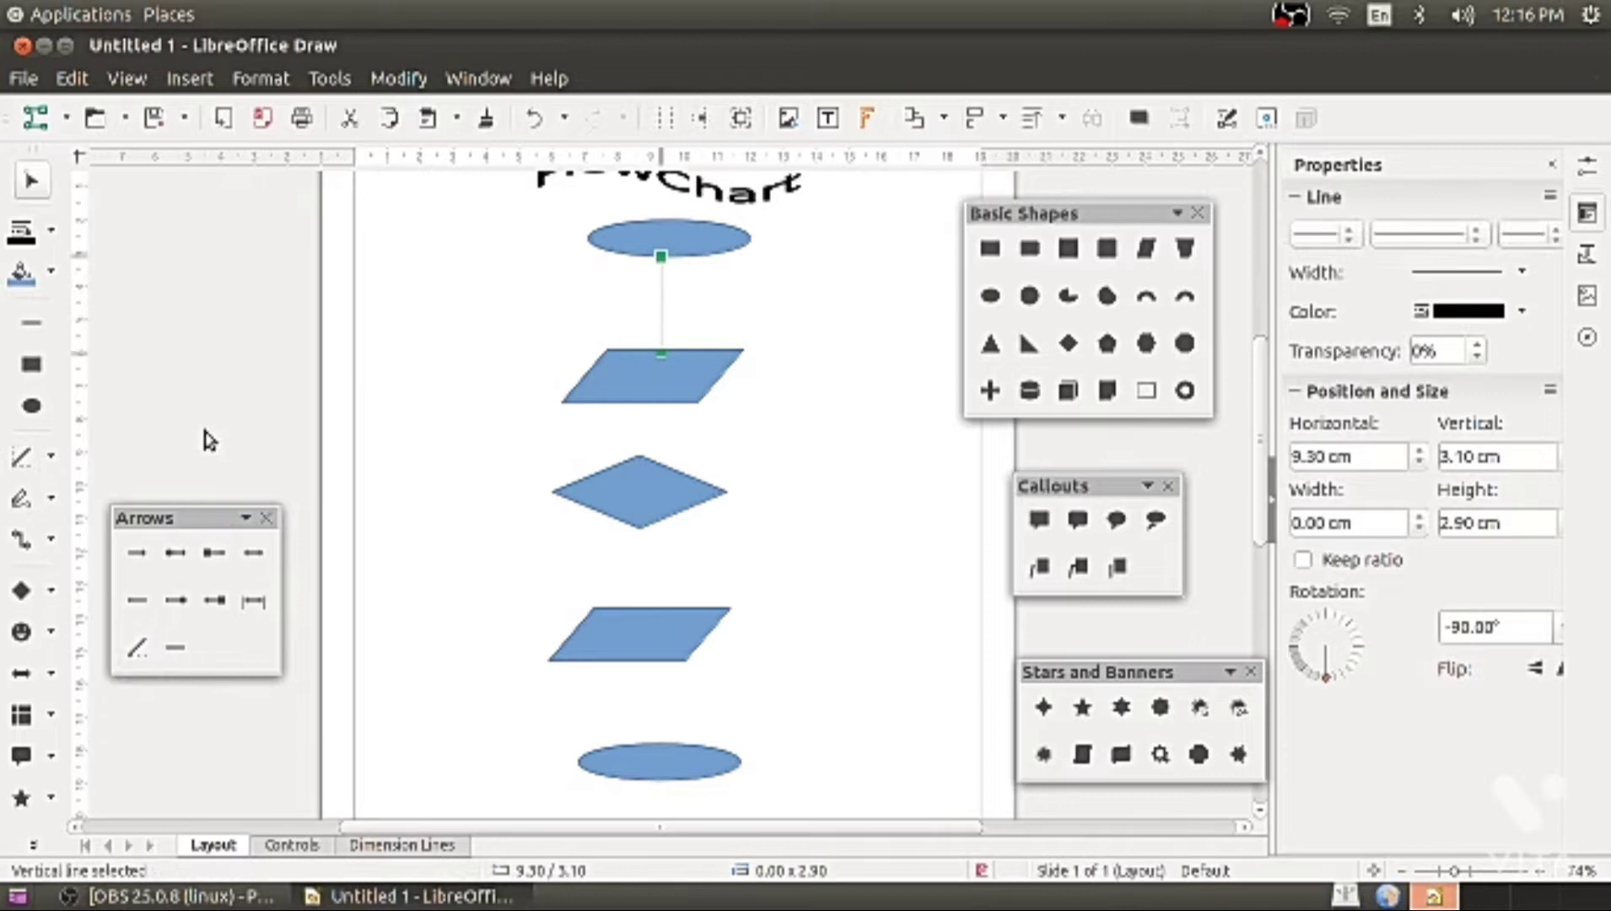
{"action": "left_click", "coordinate": [534, 118]}
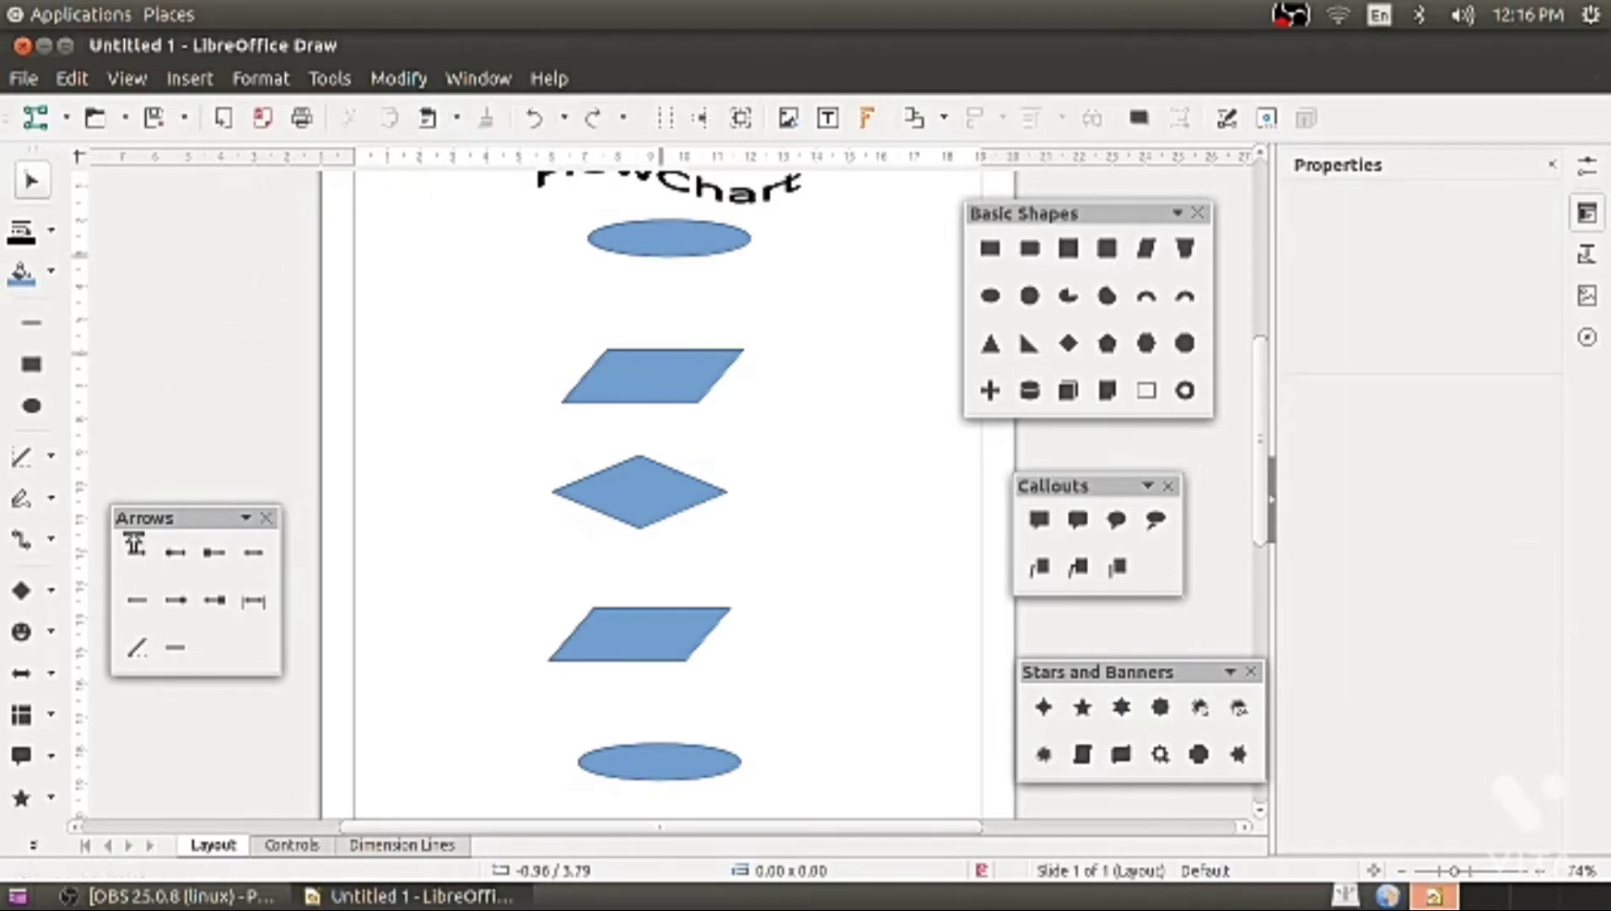
Draw a downward block arrow below the top ellipse and copy it
{"action": "left_click", "coordinate": [51, 675]}
{"action": "left_click", "coordinate": [202, 463]}
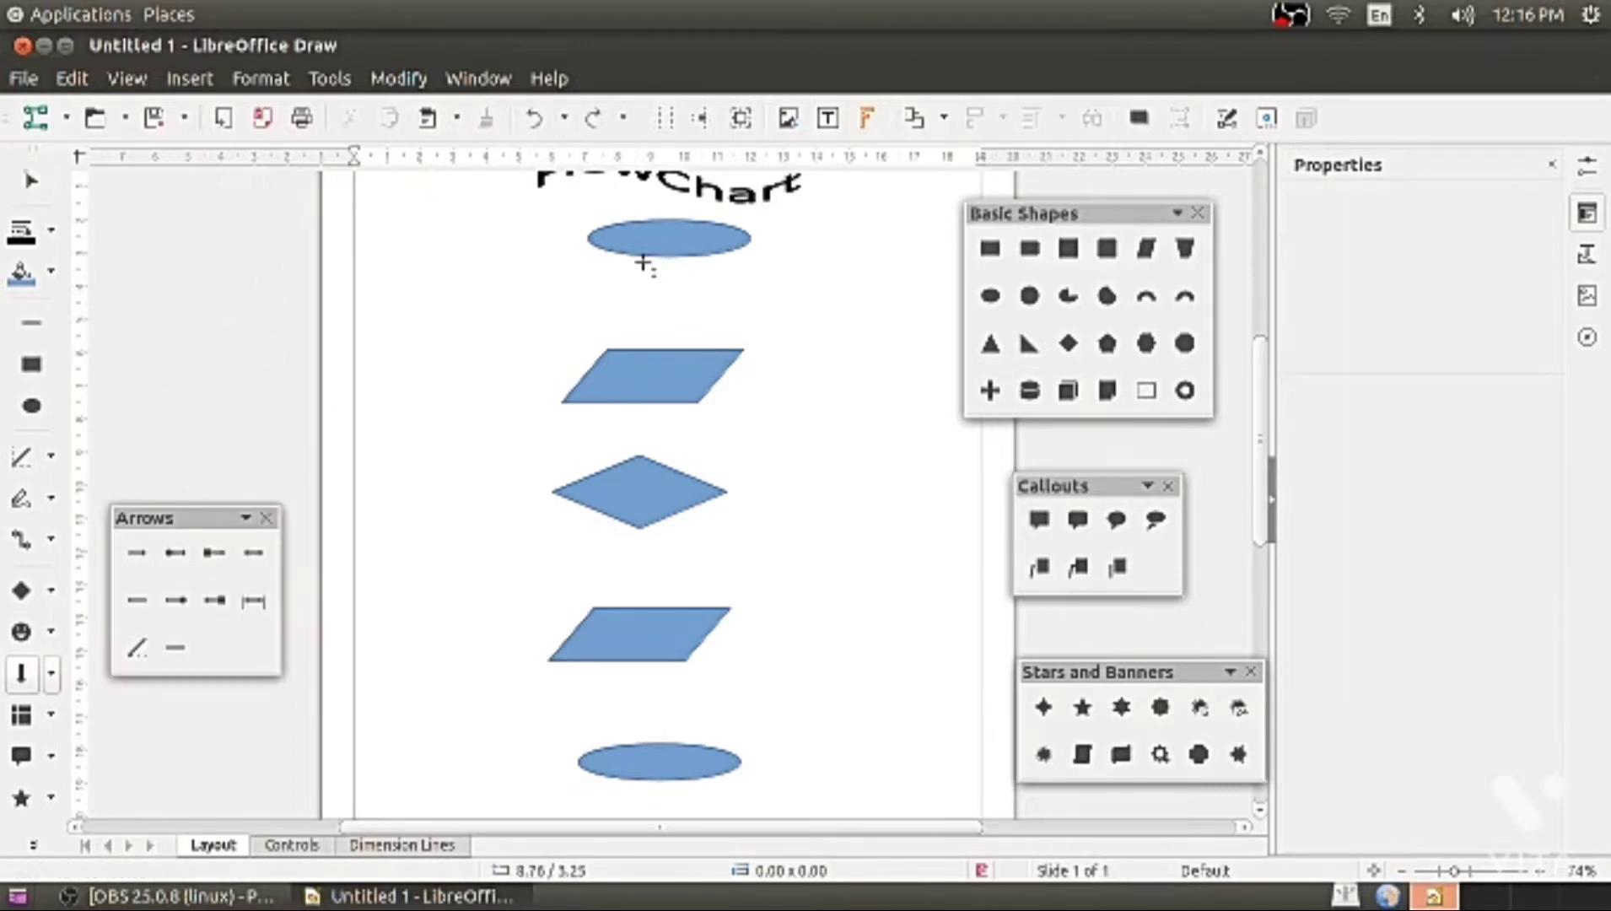
{"action": "left_click_drag", "start_coordinate": [644, 263], "coordinate": [656, 336]}
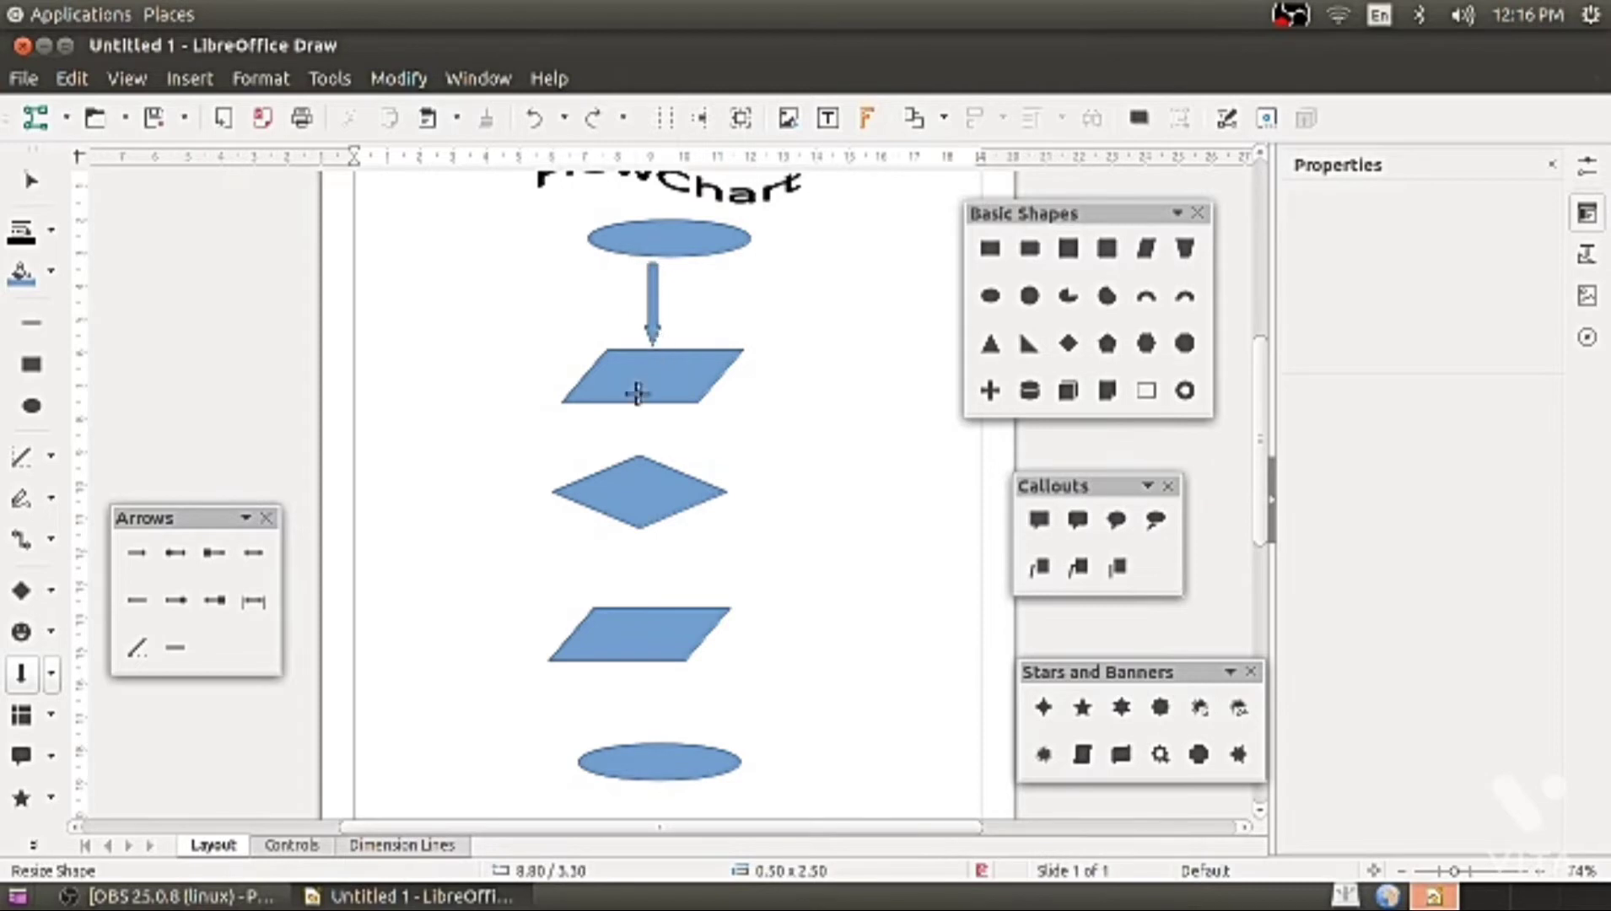
{"action": "left_click_drag", "start_coordinate": [637, 392], "coordinate": [656, 327]}
{"action": "right_click", "coordinate": [656, 328]}
{"action": "left_click", "coordinate": [693, 359]}
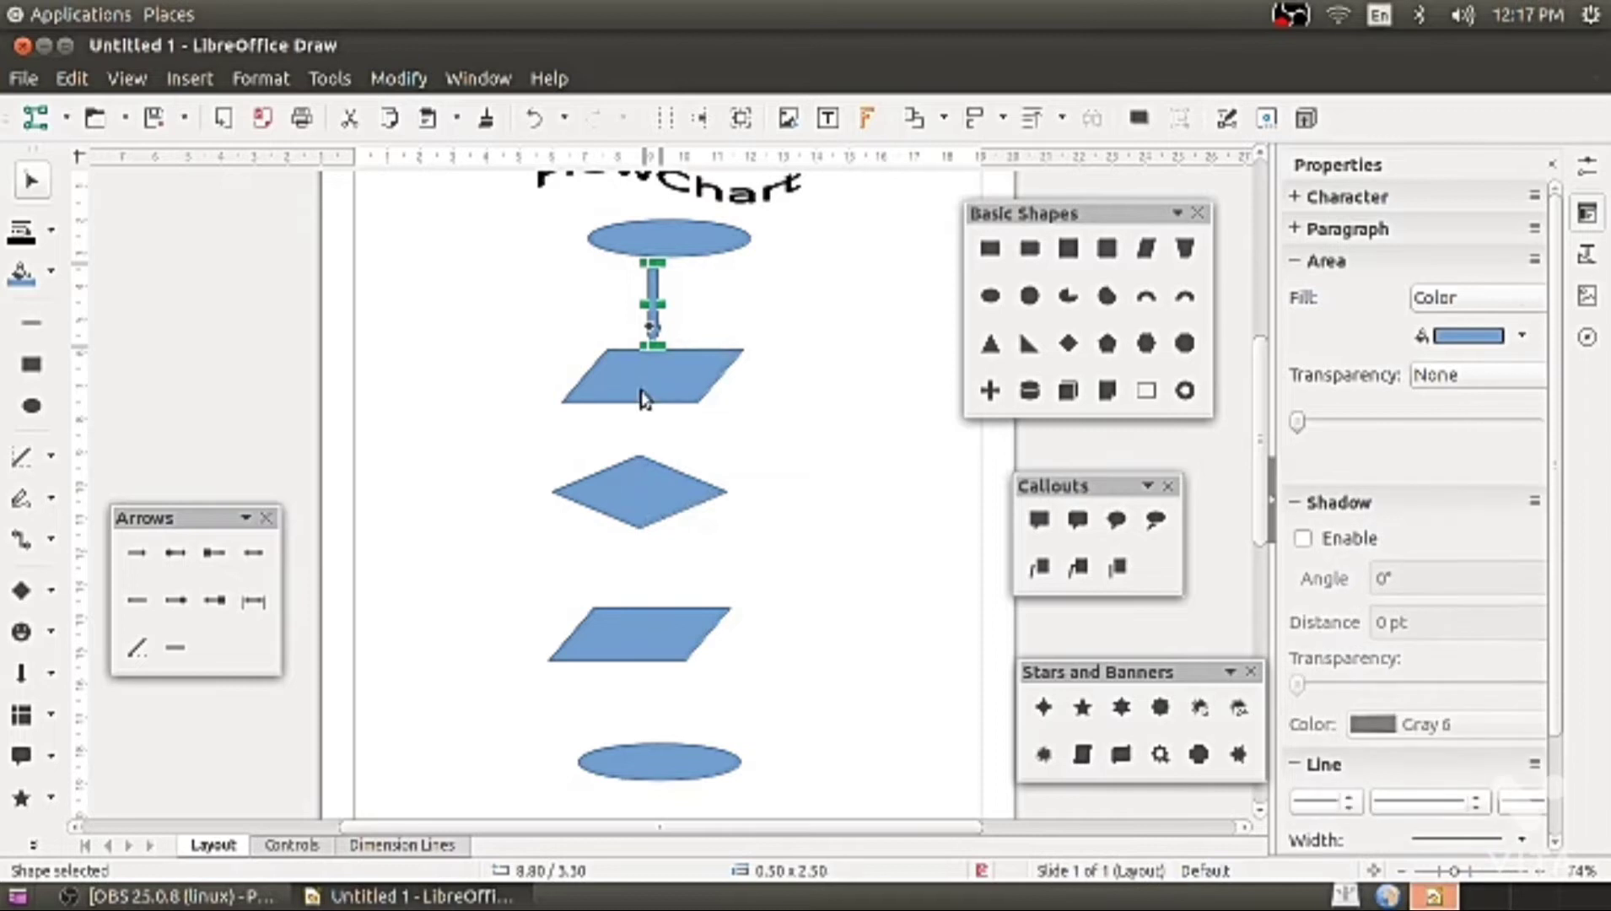
Place down arrows above the diamond, below the diamond and above the bottom ellipse
{"action": "left_click_drag", "start_coordinate": [652, 303], "coordinate": [643, 440]}
{"action": "left_click", "coordinate": [648, 328]}
{"action": "left_click_drag", "start_coordinate": [649, 327], "coordinate": [640, 590]}
{"action": "left_click", "coordinate": [651, 319]}
{"action": "left_click_drag", "start_coordinate": [651, 319], "coordinate": [631, 703]}
Reposition the top arrow, upper parallelogram and bottom ellipse so the arrows meet the shapes
{"action": "left_click", "coordinate": [842, 465]}
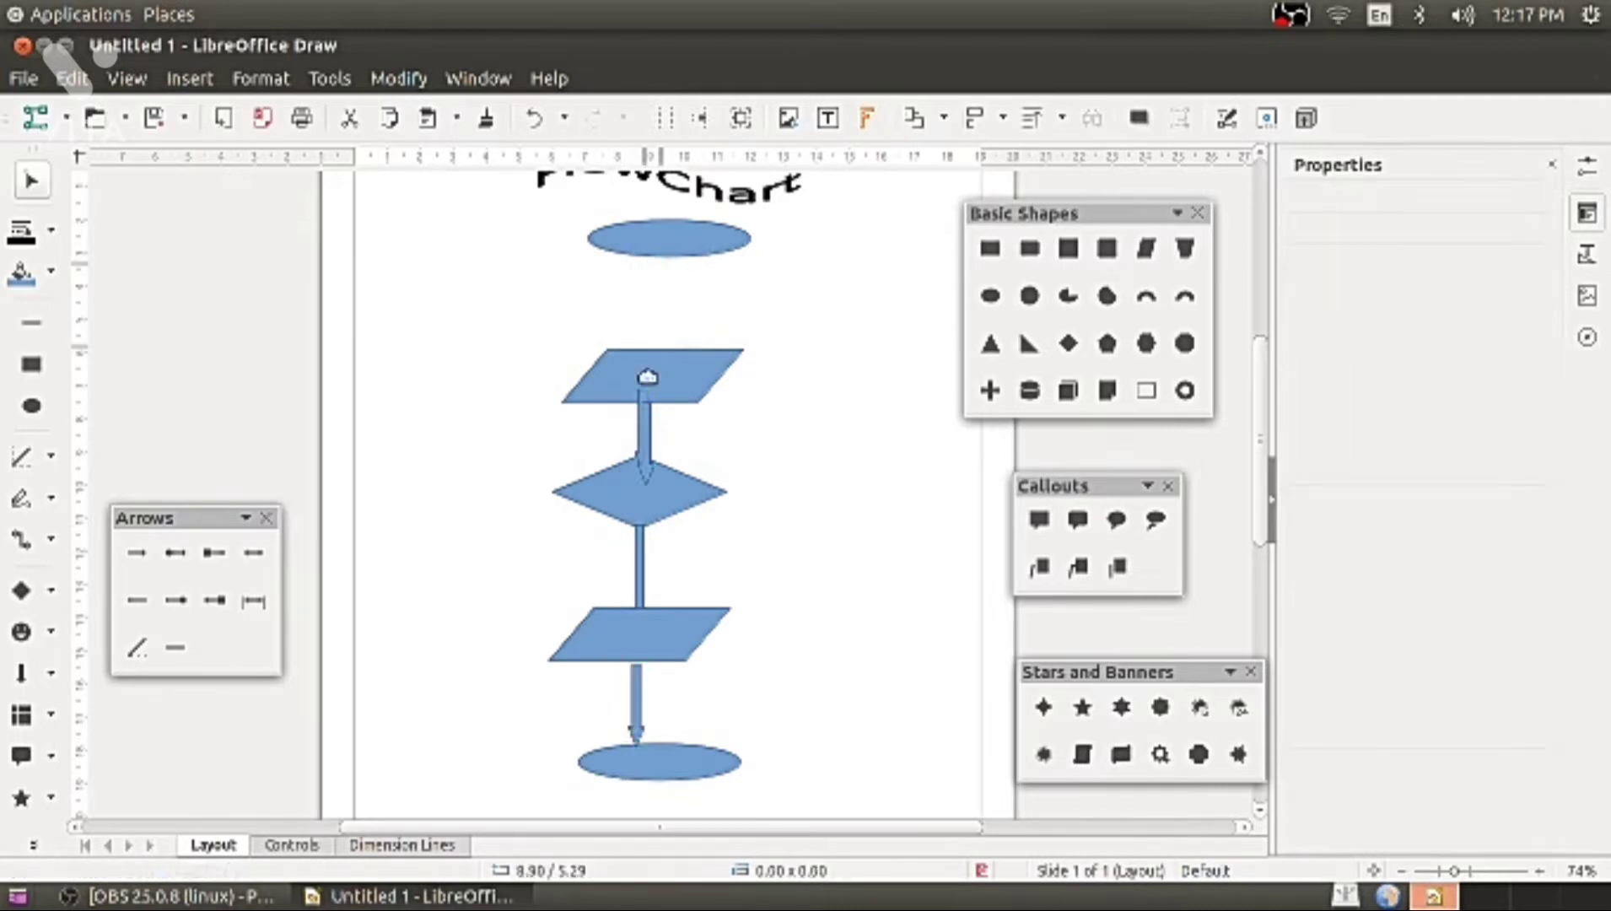
{"action": "left_click", "coordinate": [647, 422]}
{"action": "left_click_drag", "start_coordinate": [647, 421], "coordinate": [649, 305]}
{"action": "left_click", "coordinate": [809, 442]}
{"action": "left_click_drag", "start_coordinate": [652, 768], "coordinate": [632, 774]}
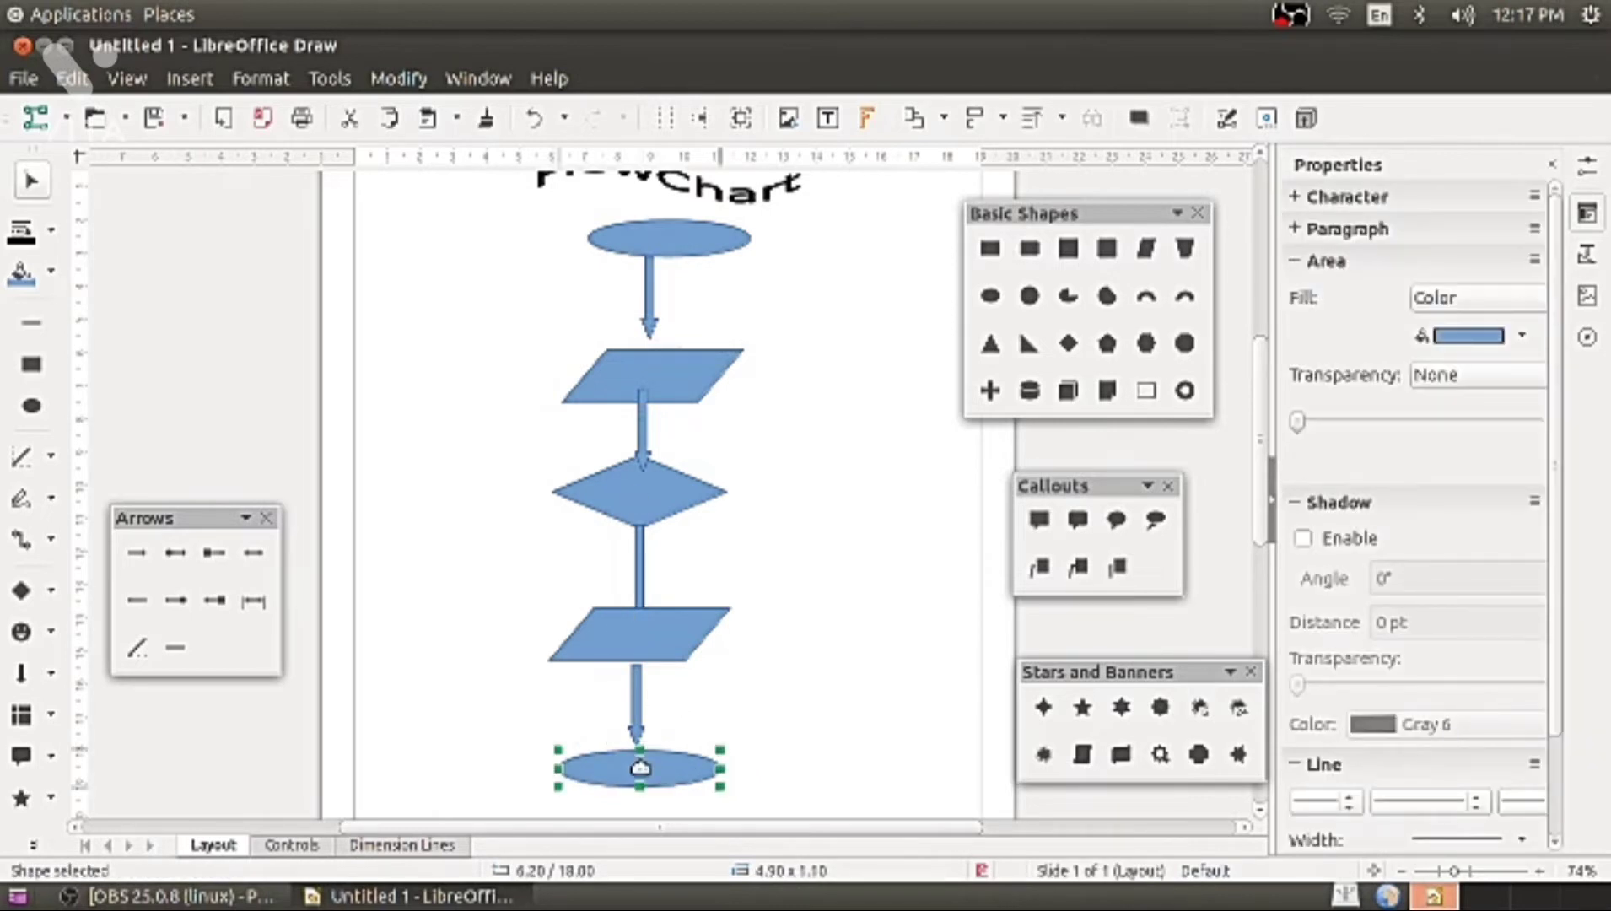
{"action": "left_click", "coordinate": [649, 380]}
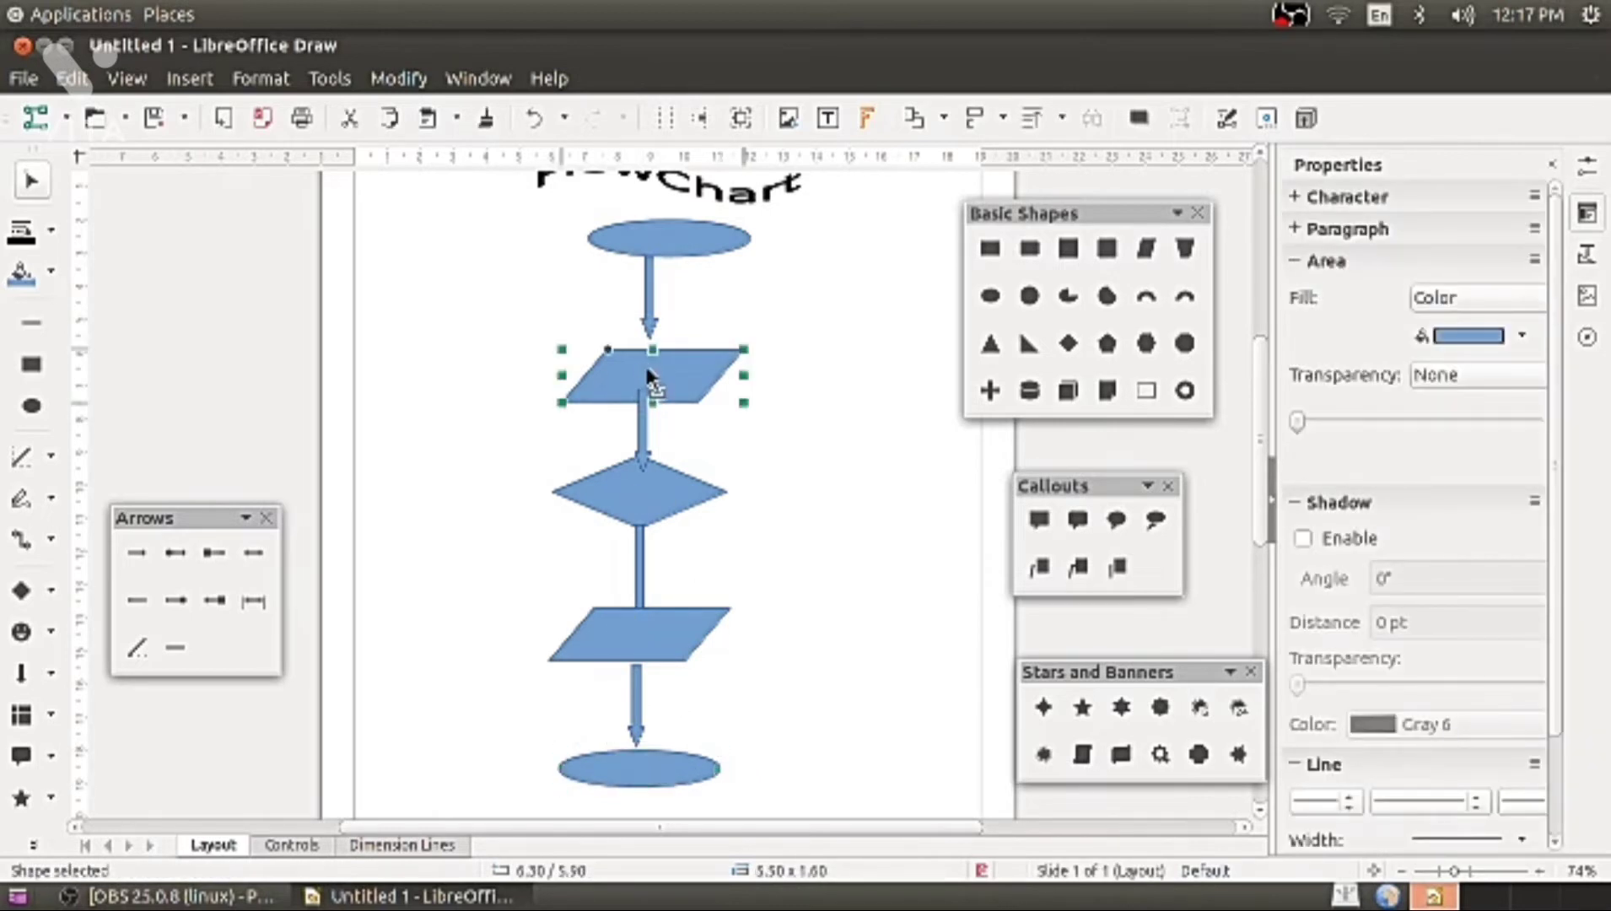
{"action": "left_click_drag", "start_coordinate": [654, 371], "coordinate": [657, 360]}
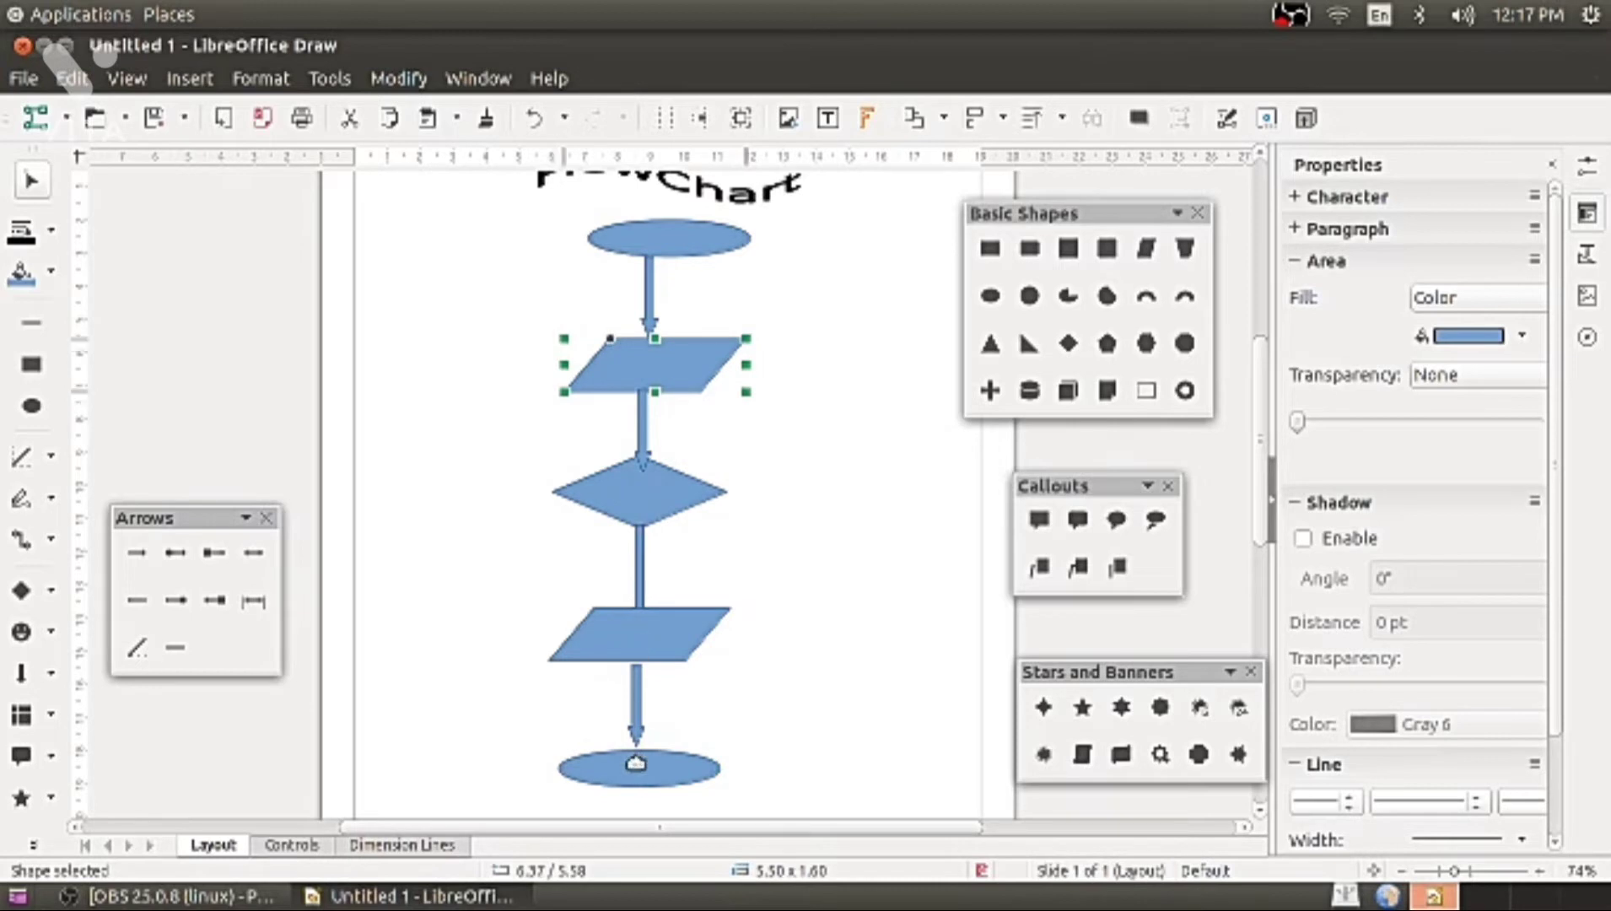
{"action": "left_click_drag", "start_coordinate": [641, 755], "coordinate": [644, 787]}
Lower the lower parallelogram and delete the misplaced arrow below the diamond
{"action": "left_click", "coordinate": [643, 747]}
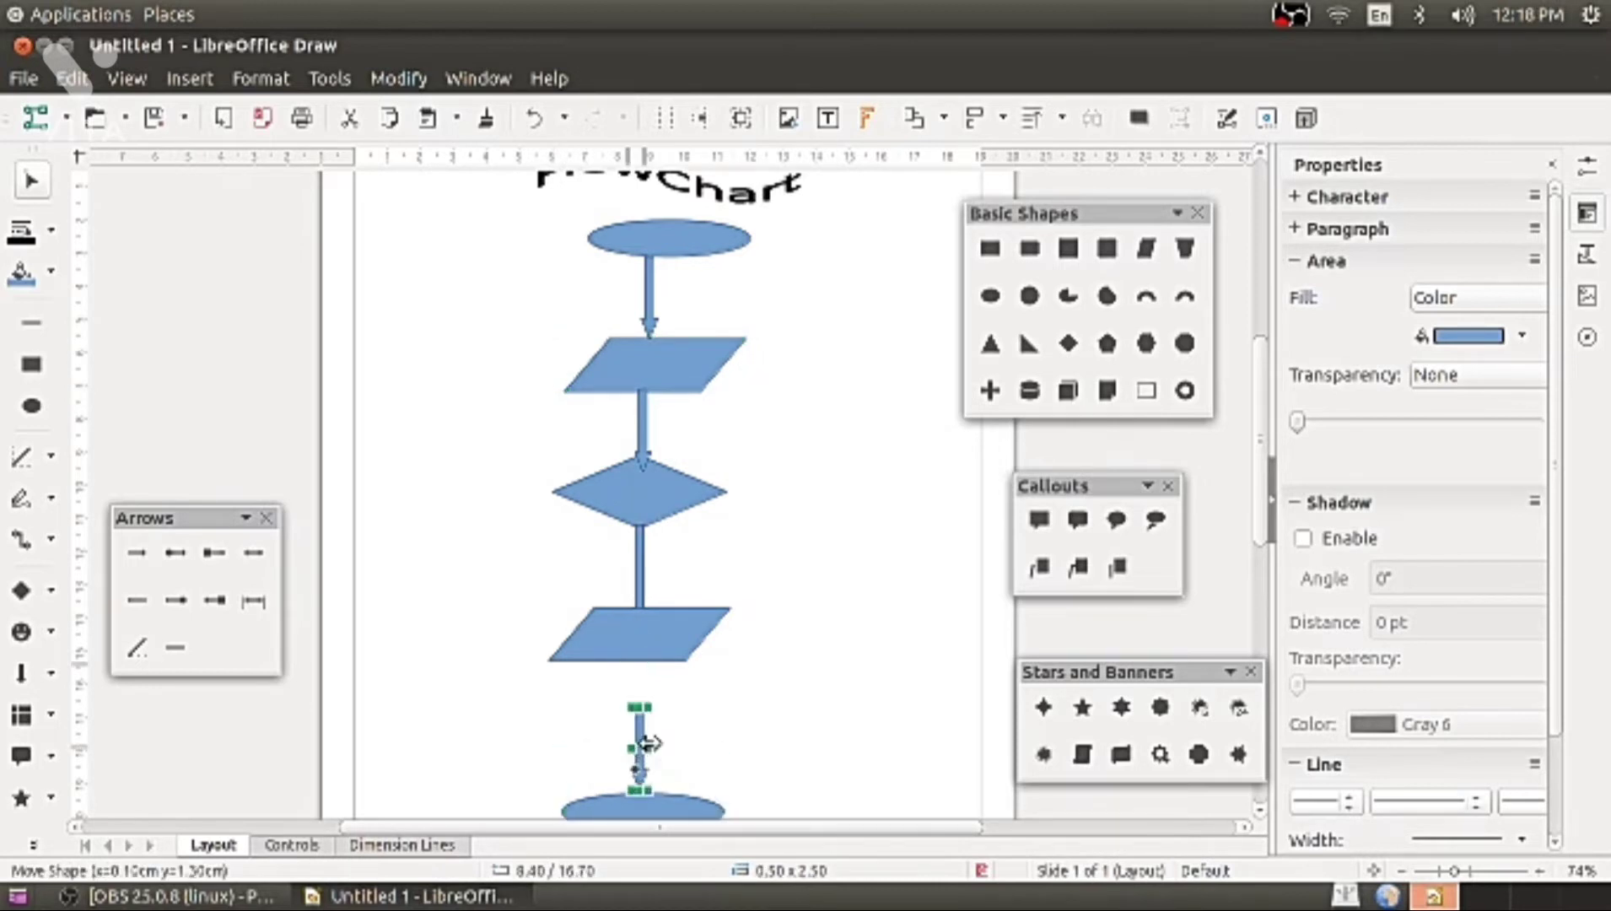
{"action": "left_click", "coordinate": [653, 647]}
{"action": "left_click_drag", "start_coordinate": [652, 672], "coordinate": [657, 719]}
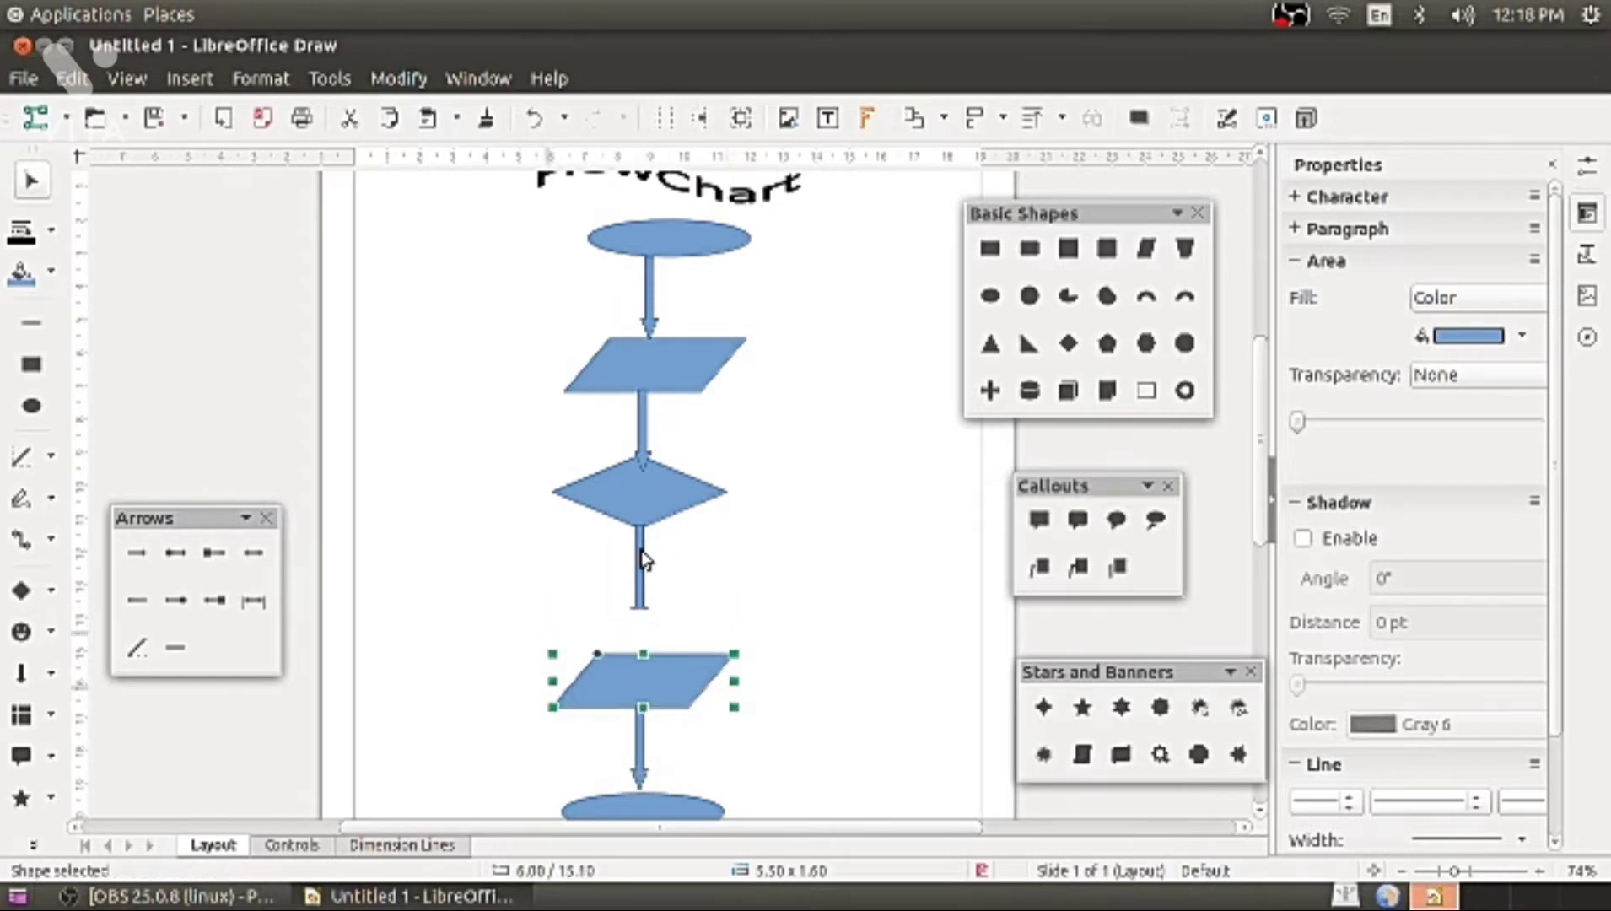
{"action": "left_click", "coordinate": [645, 558]}
{"action": "left_click_drag", "start_coordinate": [646, 558], "coordinate": [645, 601]}
{"action": "key", "text": "Delete"}
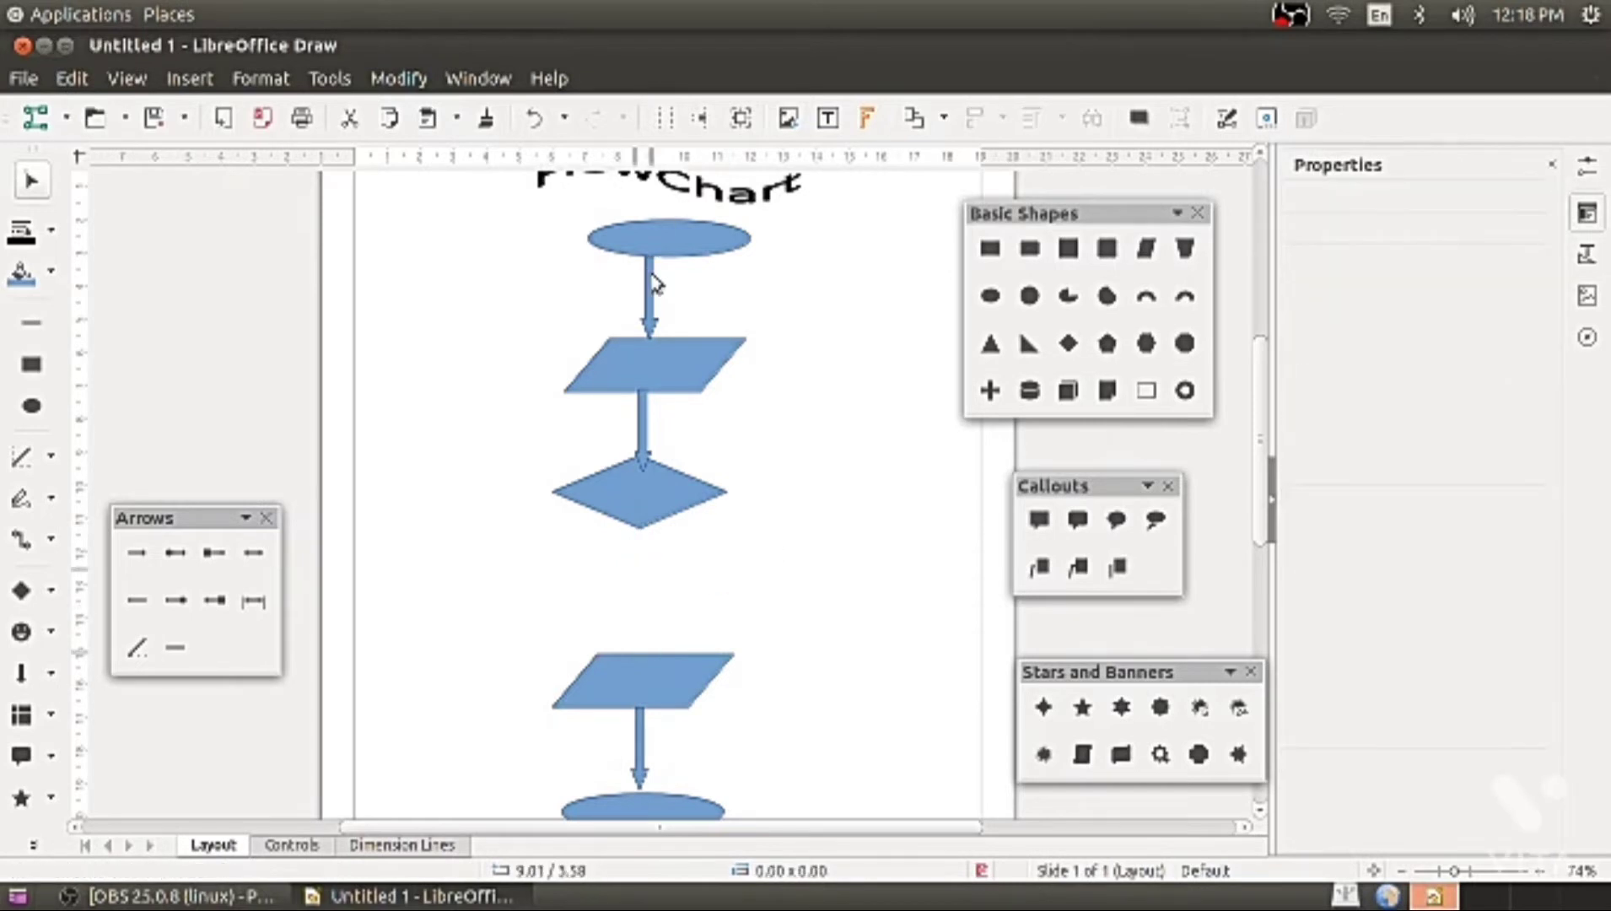
Copy the top arrow and place the copy between the diamond and lower parallelogram
{"action": "right_click", "coordinate": [653, 282]}
{"action": "left_click", "coordinate": [720, 312]}
{"action": "right_click", "coordinate": [720, 316]}
{"action": "left_click", "coordinate": [759, 379]}
{"action": "left_click_drag", "start_coordinate": [650, 302], "coordinate": [641, 606]}
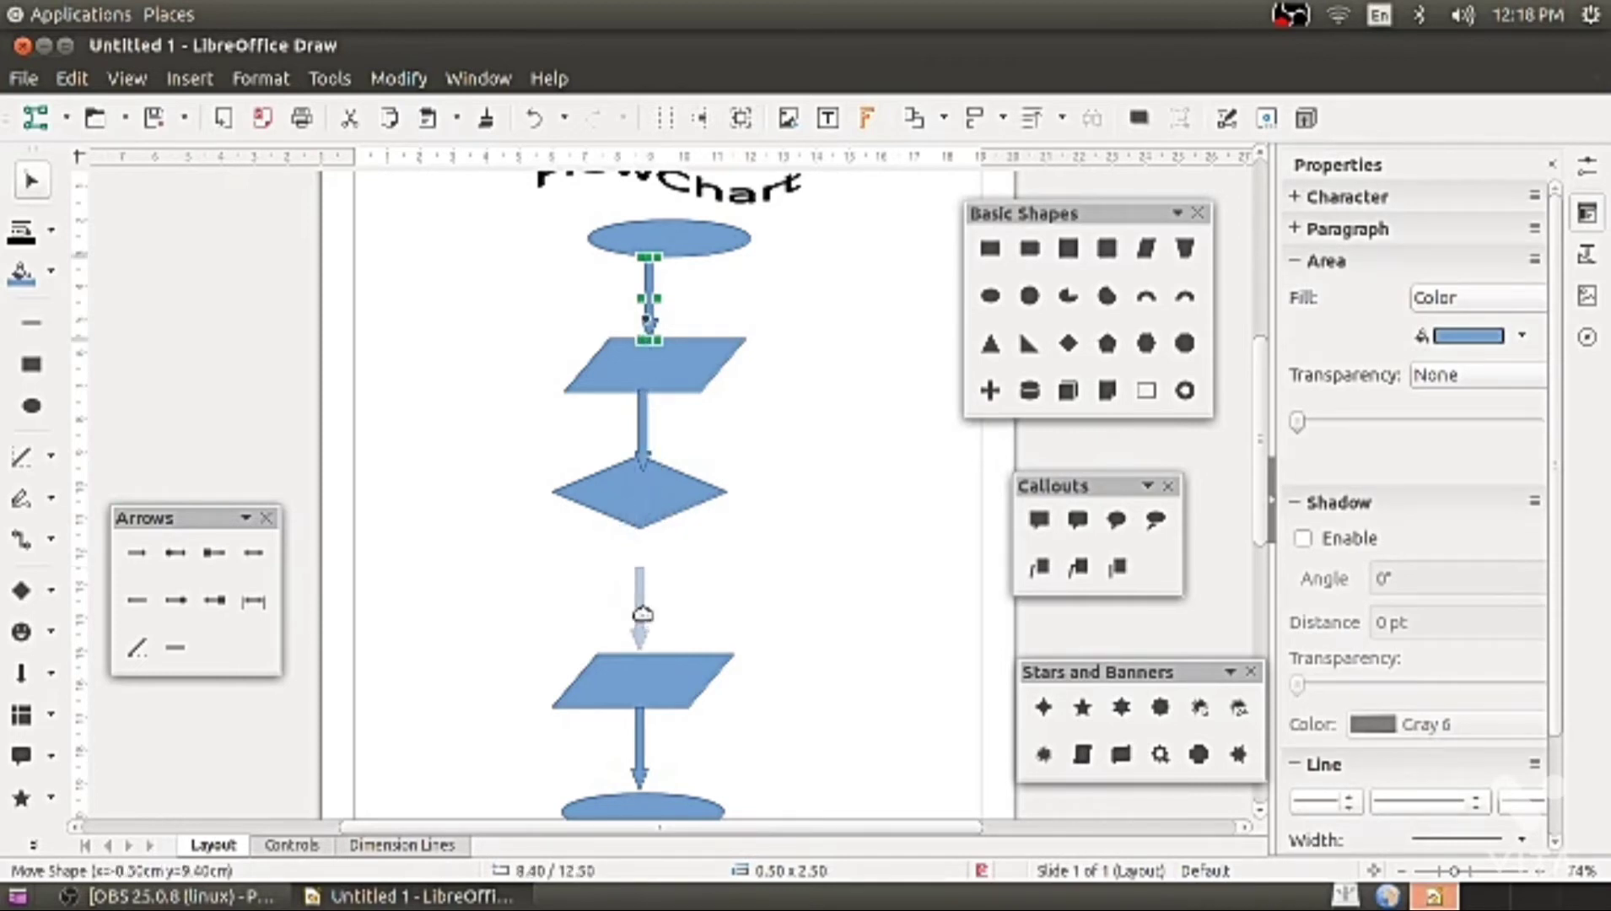
{"action": "left_click_drag", "start_coordinate": [643, 613], "coordinate": [643, 614]}
Shift the diamond, upper parallelogram, top ellipse and arrows so each arrow joins its shapes
{"action": "left_click_drag", "start_coordinate": [644, 511], "coordinate": [652, 528]}
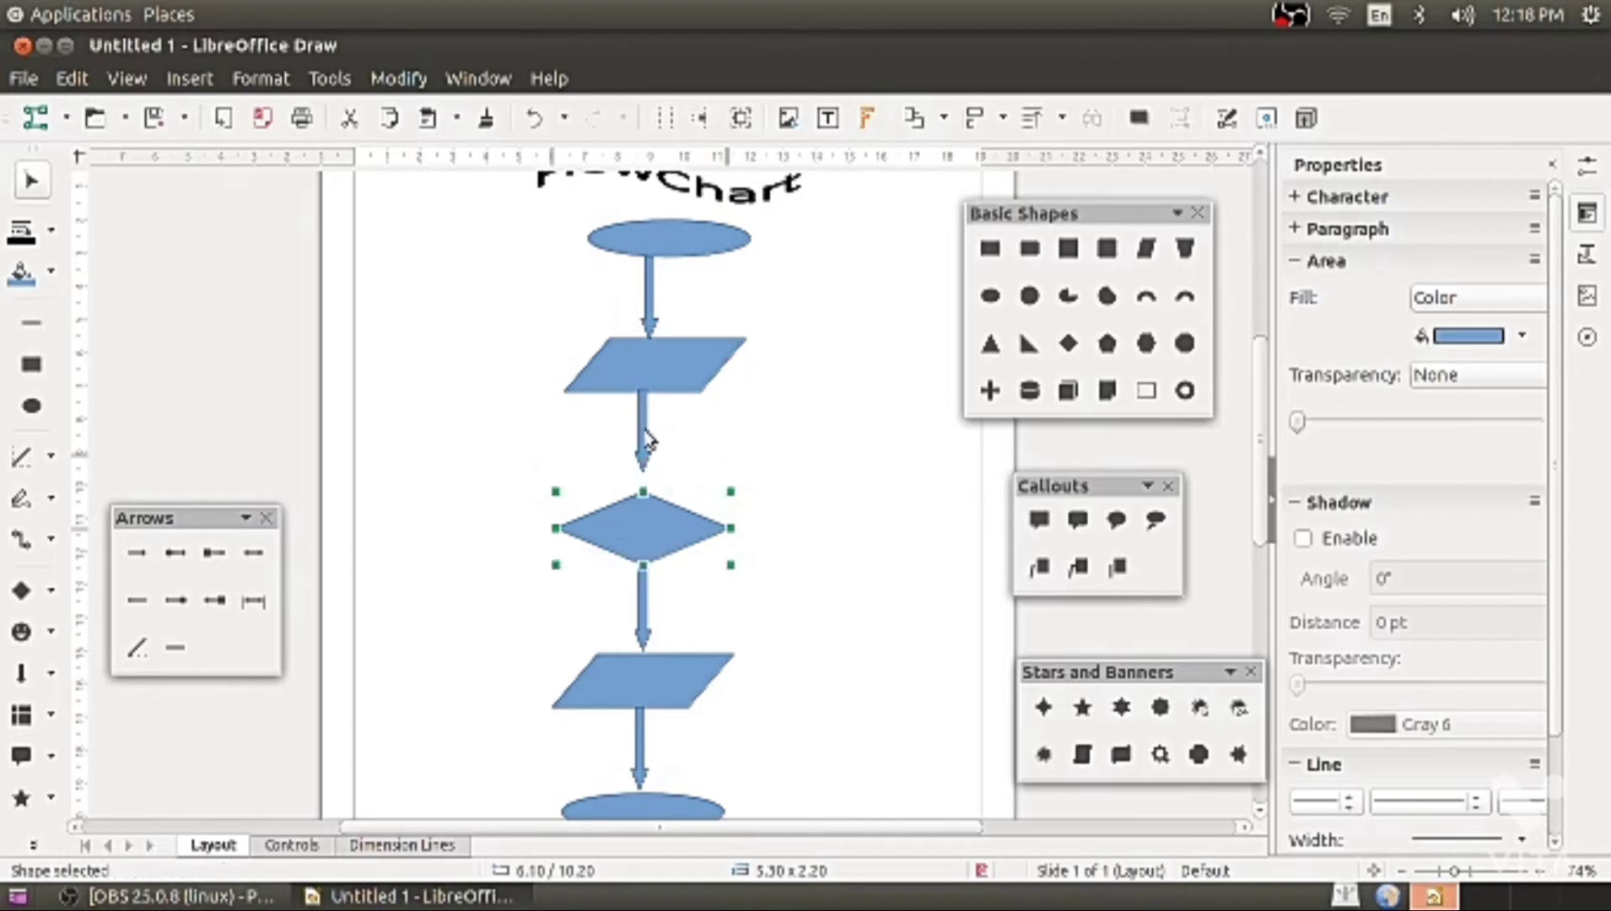
{"action": "left_click_drag", "start_coordinate": [644, 408], "coordinate": [643, 426]}
{"action": "left_click", "coordinate": [644, 376]}
{"action": "left_click_drag", "start_coordinate": [674, 374], "coordinate": [663, 388]}
{"action": "left_click_drag", "start_coordinate": [650, 317], "coordinate": [645, 329]}
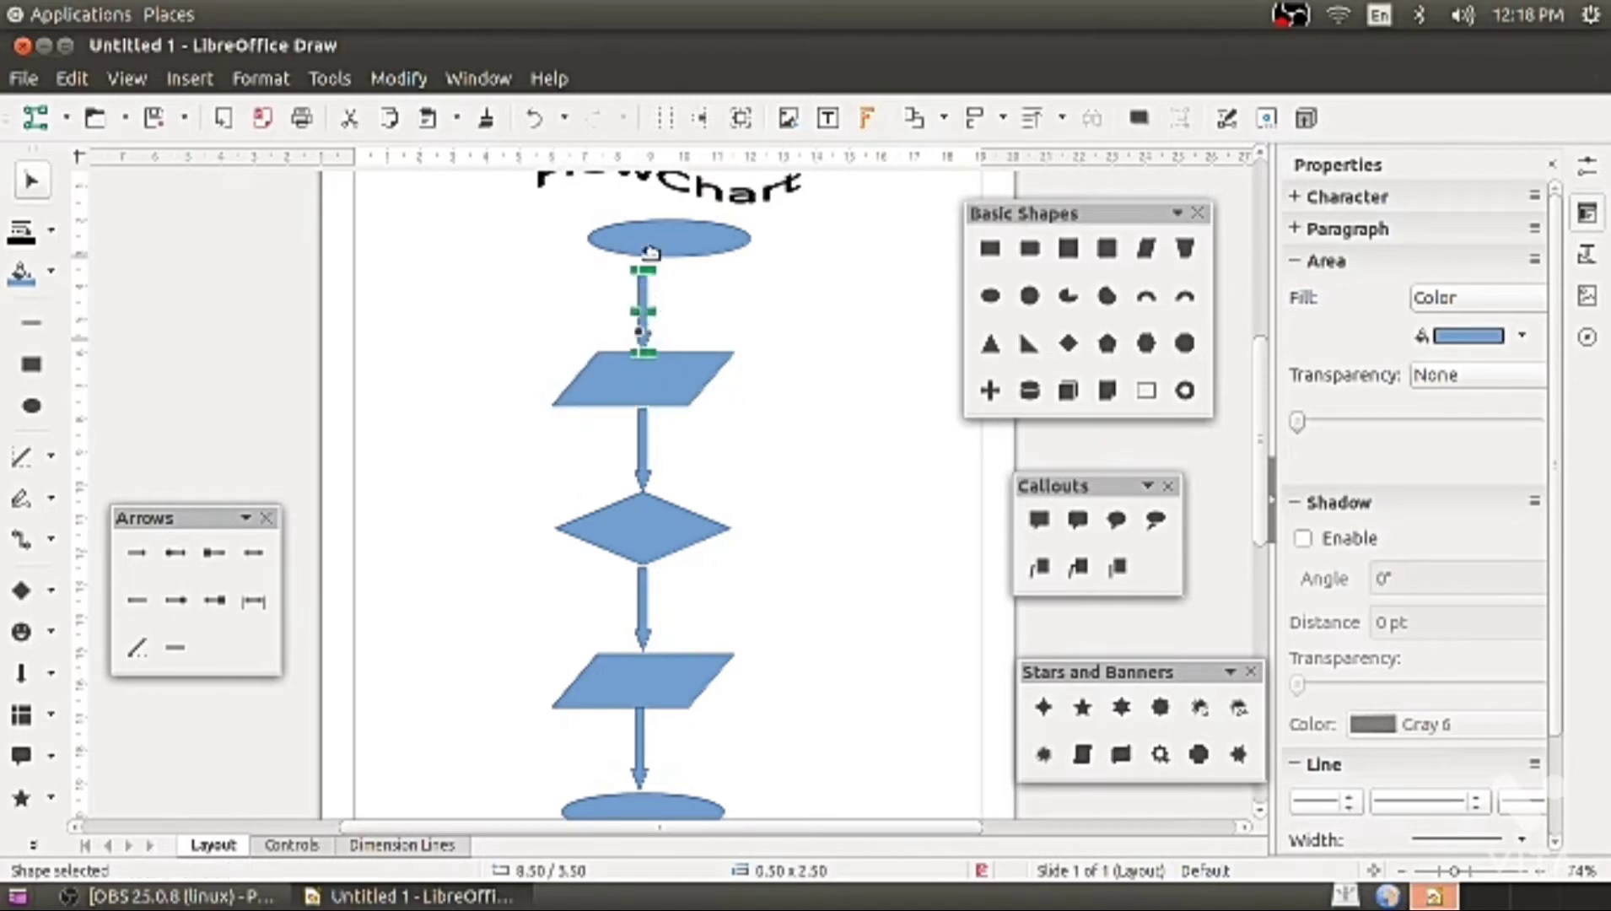
{"action": "mouse_move", "coordinate": [657, 247]}
{"action": "left_mouse_down"}
{"action": "mouse_move", "coordinate": [616, 257]}
{"action": "mouse_move", "coordinate": [645, 258]}
{"action": "left_mouse_up"}
{"action": "left_click", "coordinate": [744, 335]}
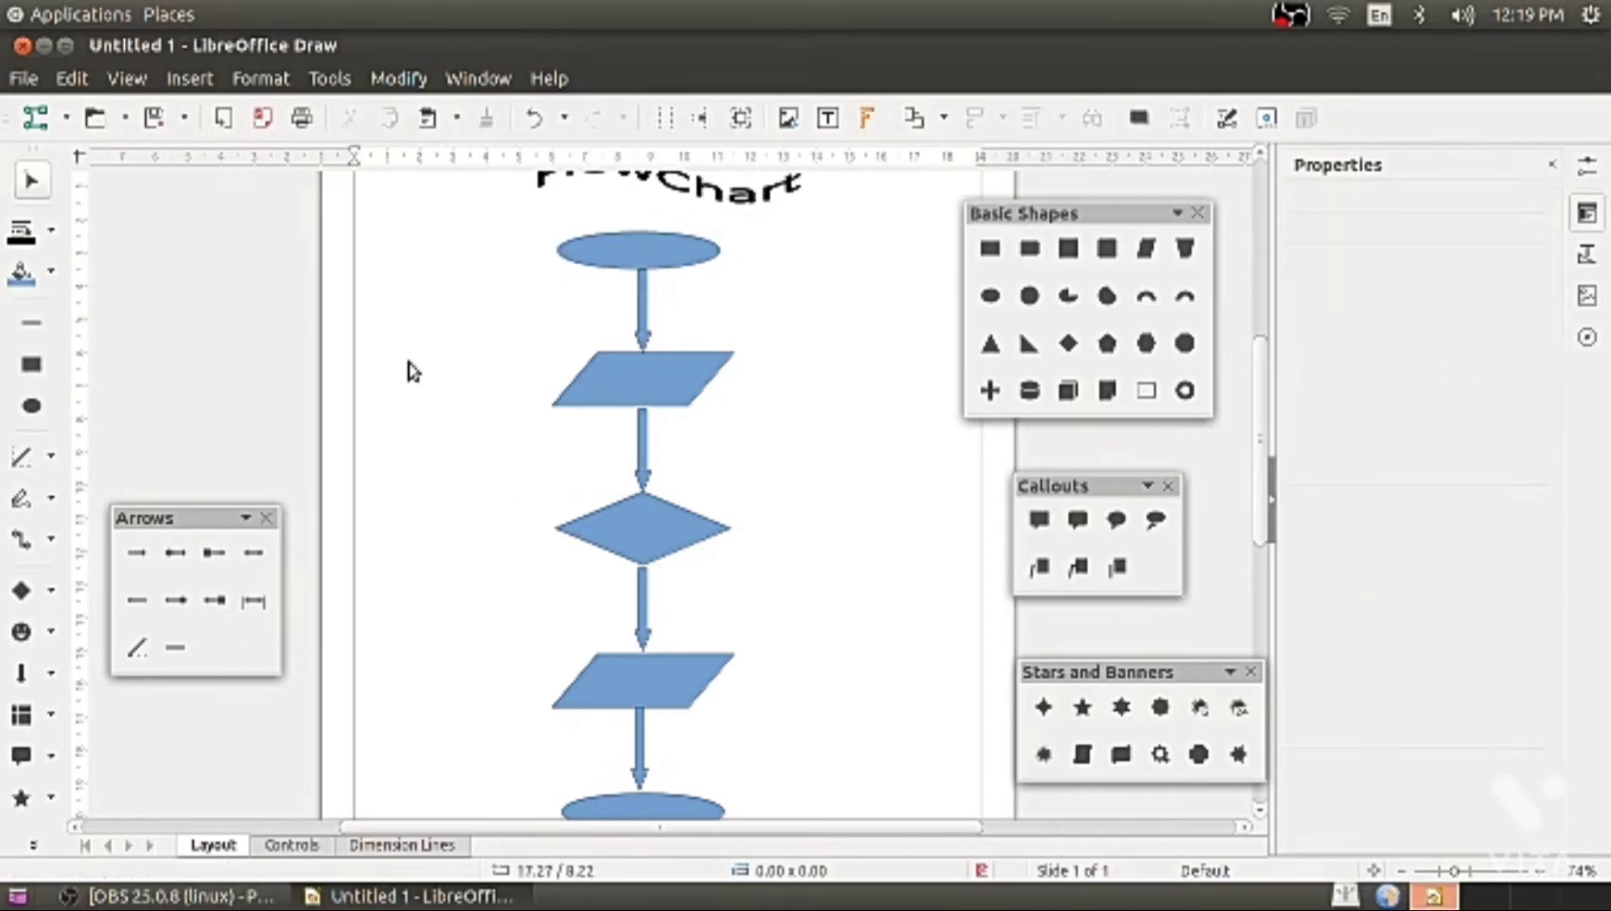
Close the floating Arrows, Basic Shapes, Callouts and Stars and Banners palettes
{"action": "left_click", "coordinate": [267, 518]}
{"action": "left_click", "coordinate": [1197, 212]}
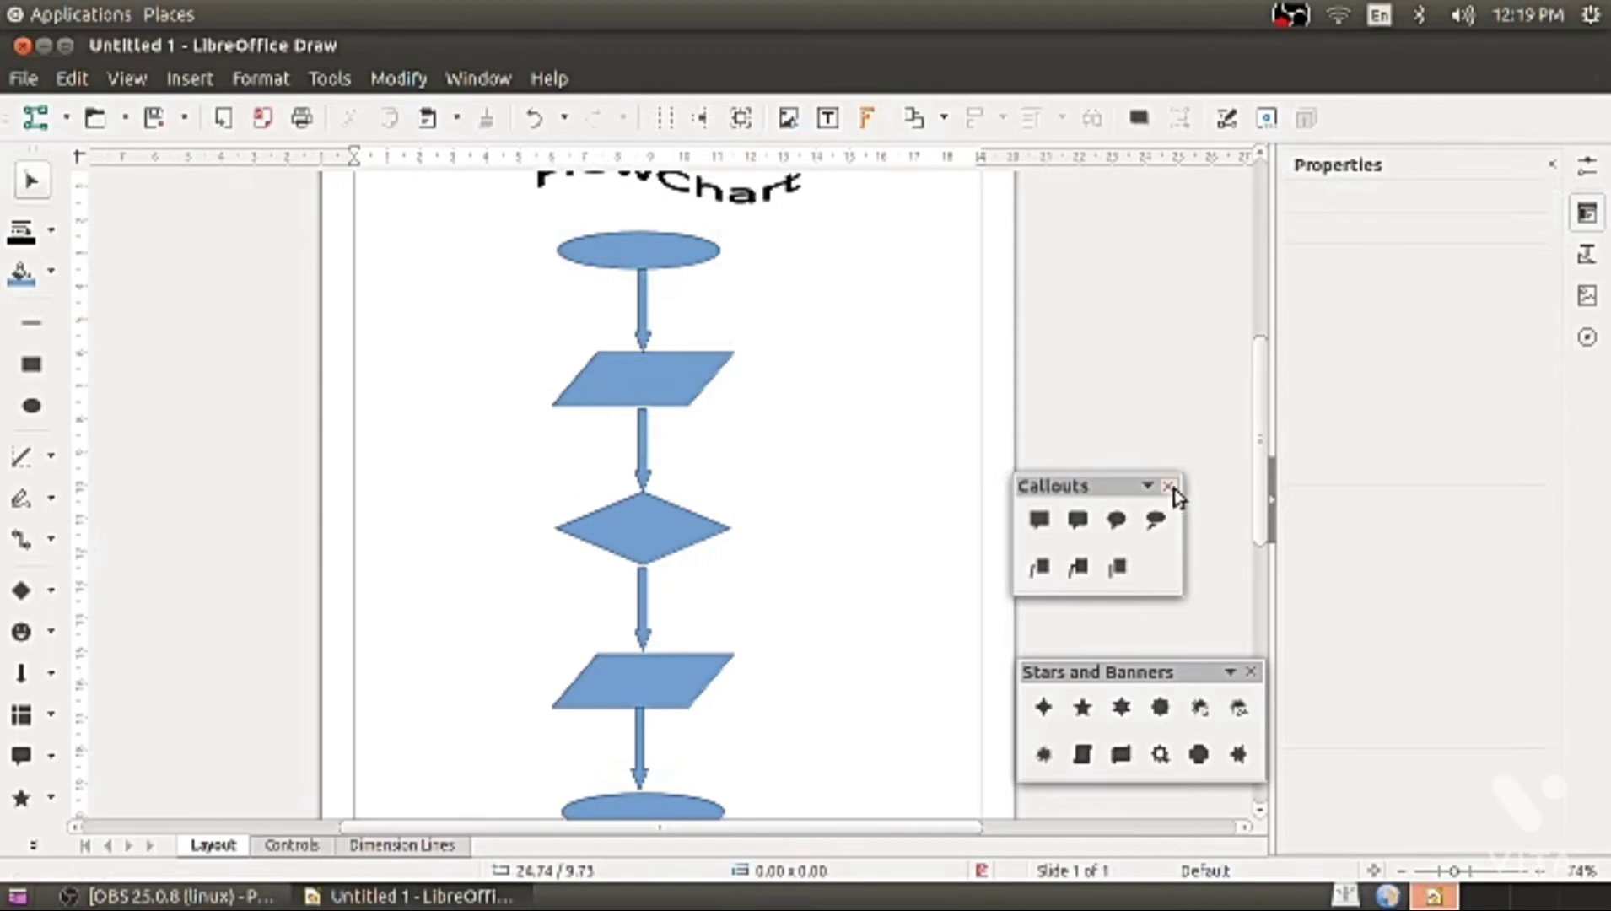
{"action": "left_click", "coordinate": [1168, 486]}
{"action": "left_click", "coordinate": [1250, 672]}
Label the top ellipse Start
{"action": "left_click", "coordinate": [827, 118]}
{"action": "left_click_drag", "start_coordinate": [602, 243], "coordinate": [680, 262]}
{"action": "type", "text": "Start"}
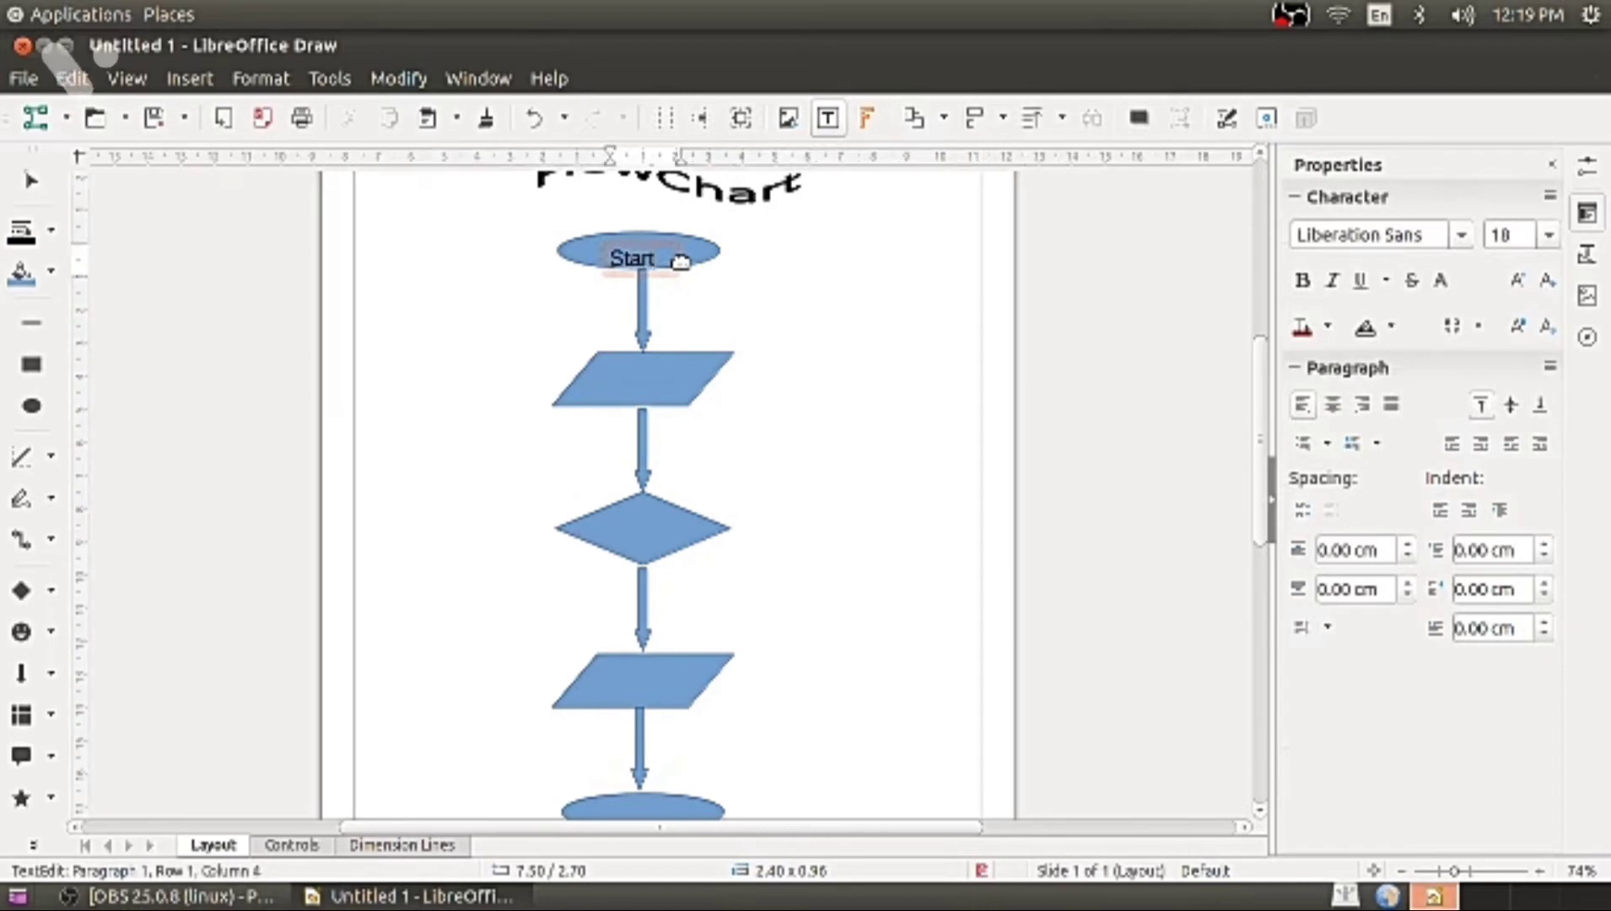
{"action": "left_click", "coordinate": [755, 640]}
Label the bottom ellipse End and the diamond Process
{"action": "scroll", "coordinate": [744, 741], "scroll_direction": "down", "scroll_amount": 2}
{"action": "left_click", "coordinate": [841, 120]}
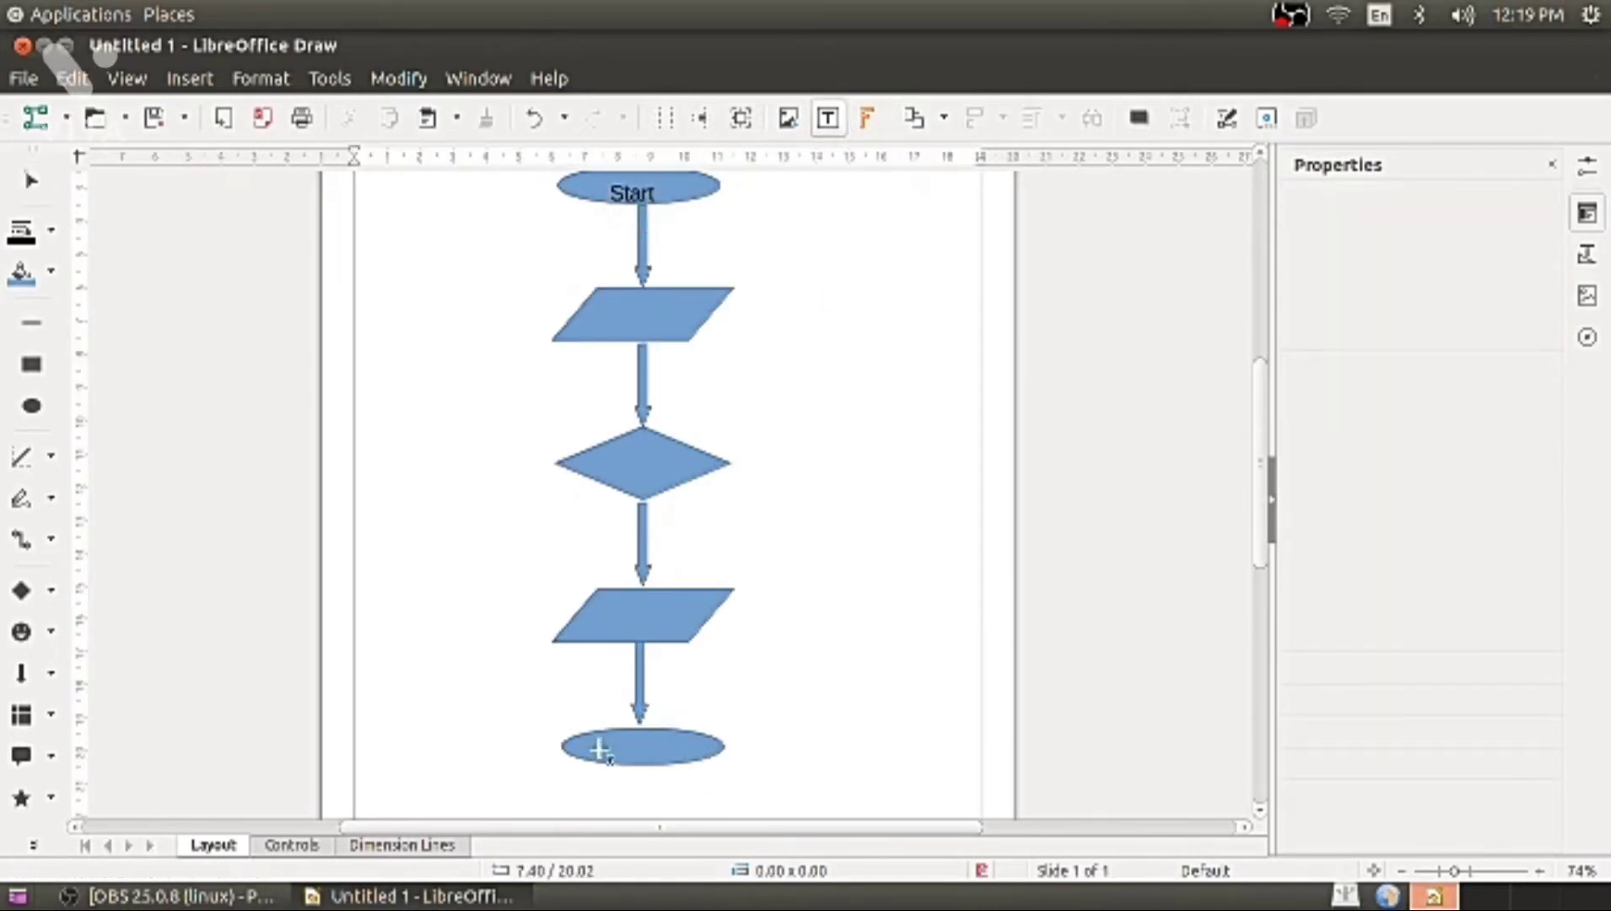
{"action": "left_click_drag", "start_coordinate": [603, 741], "coordinate": [679, 753]}
{"action": "type", "text": "End"}
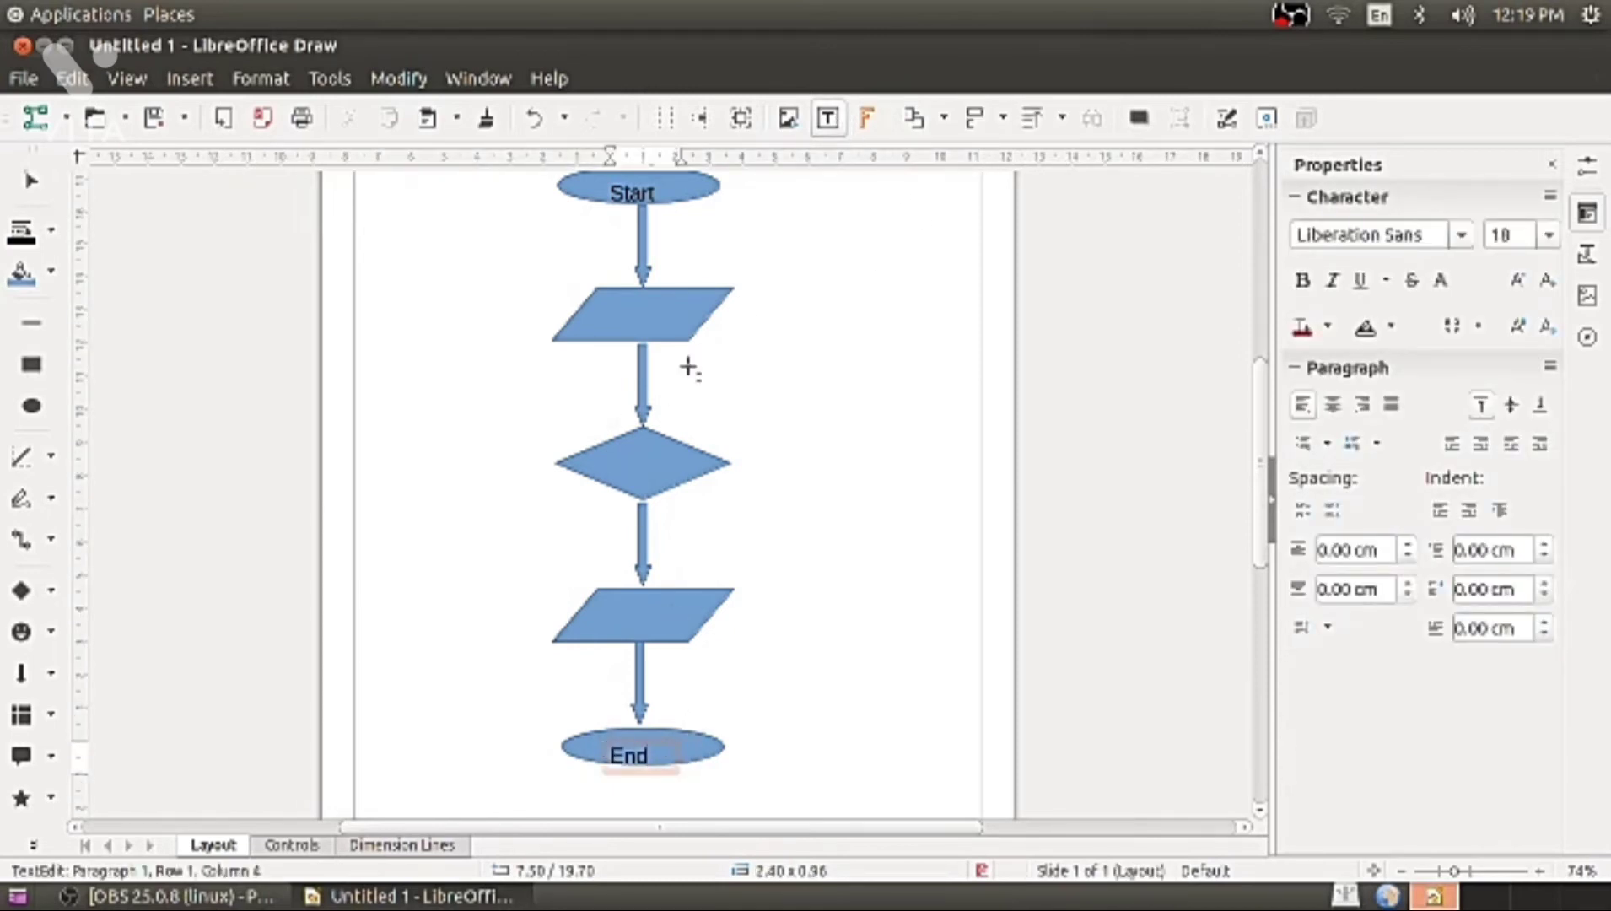
{"action": "left_click", "coordinate": [666, 472]}
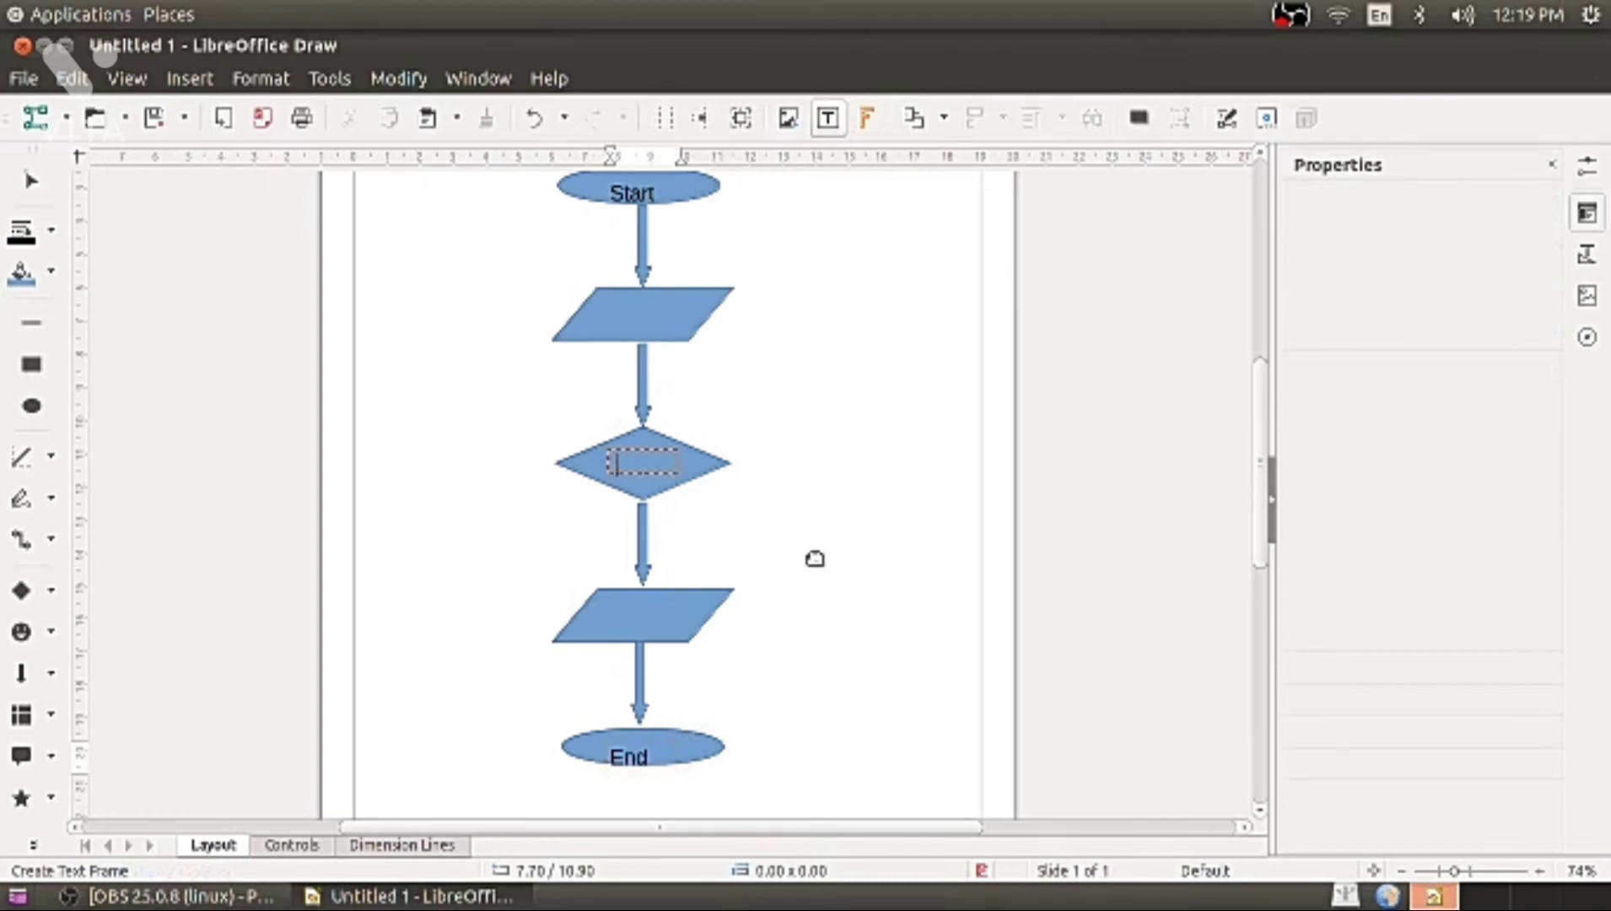
{"action": "type", "text": "Prt"}
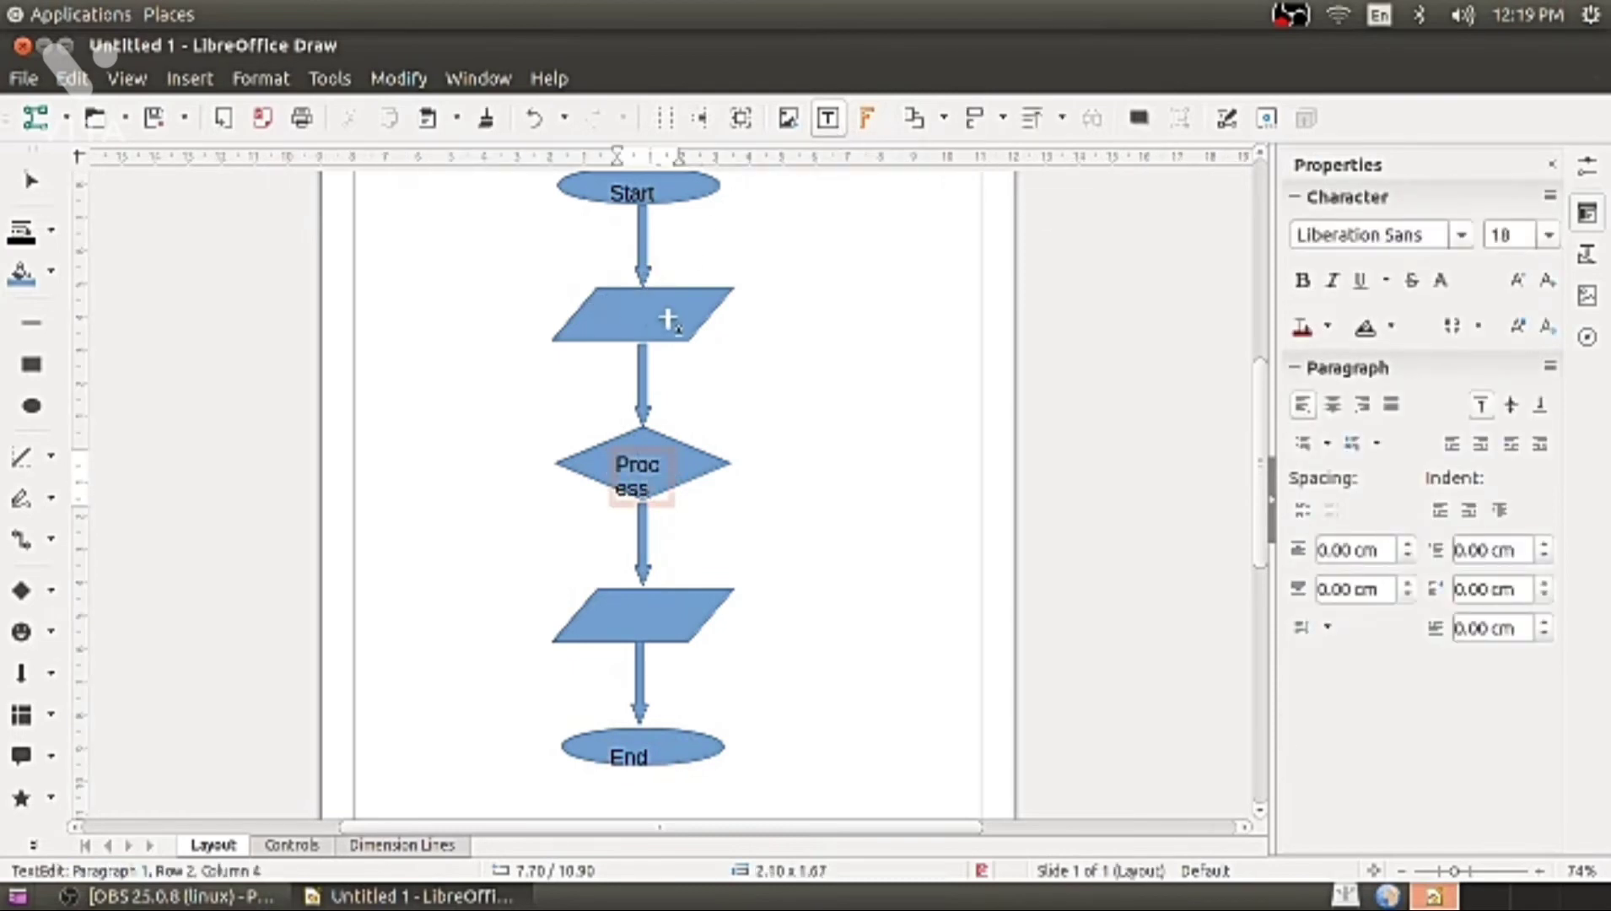
Label the upper parallelogram Input and the lower parallelogram Output
{"action": "left_click_drag", "start_coordinate": [668, 319], "coordinate": [695, 370]}
{"action": "type", "text": "Input"}
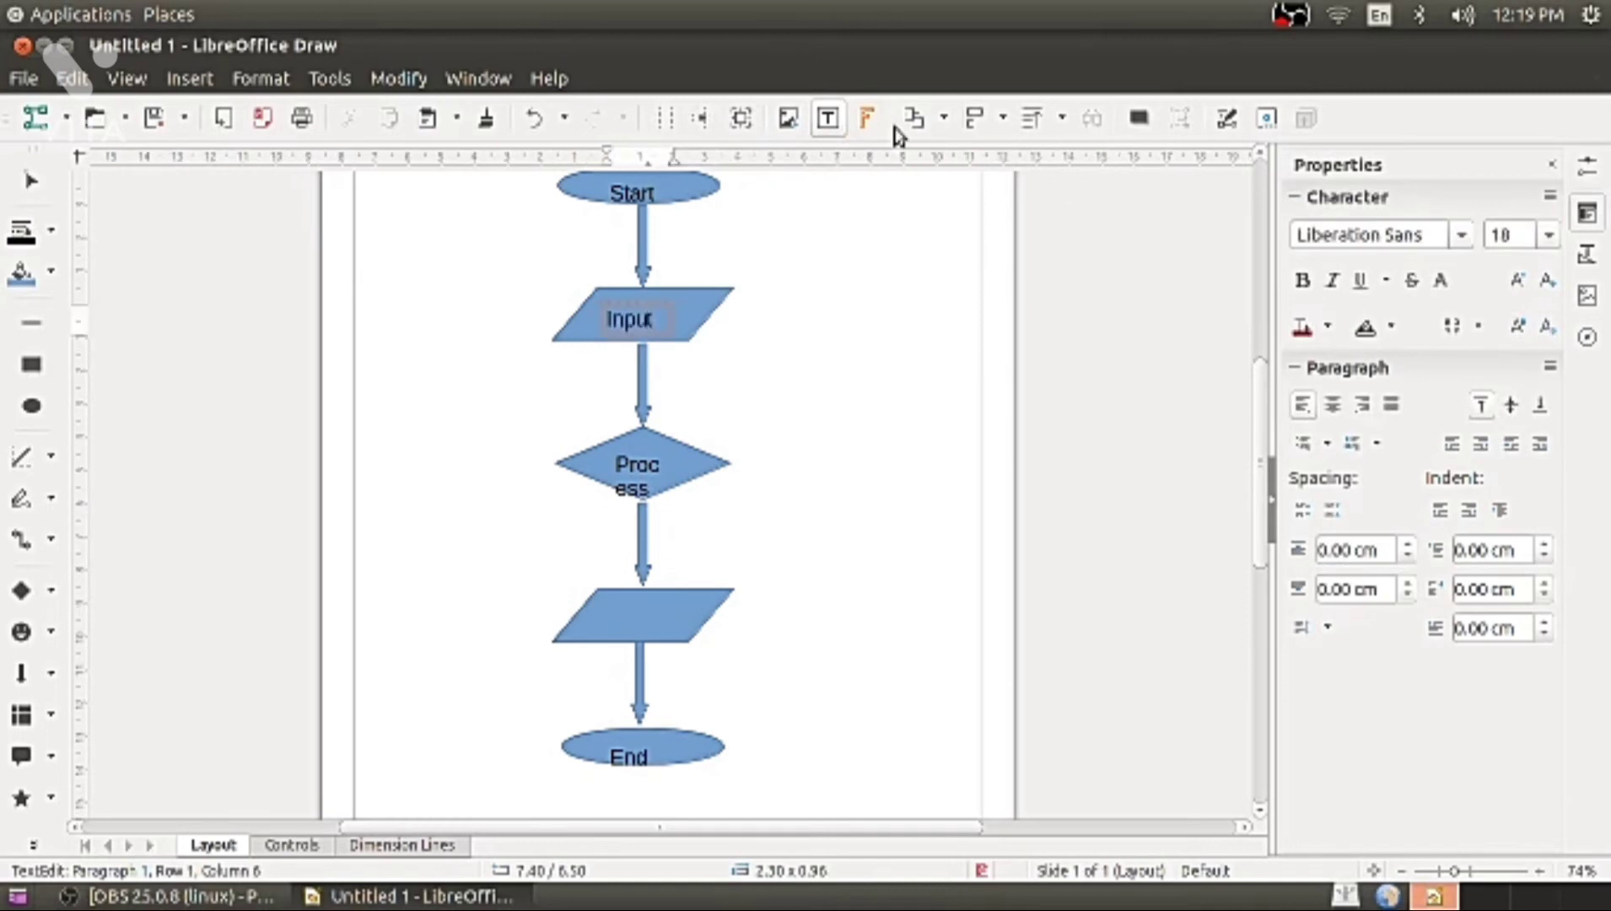
{"action": "left_click_drag", "start_coordinate": [616, 602], "coordinate": [672, 624]}
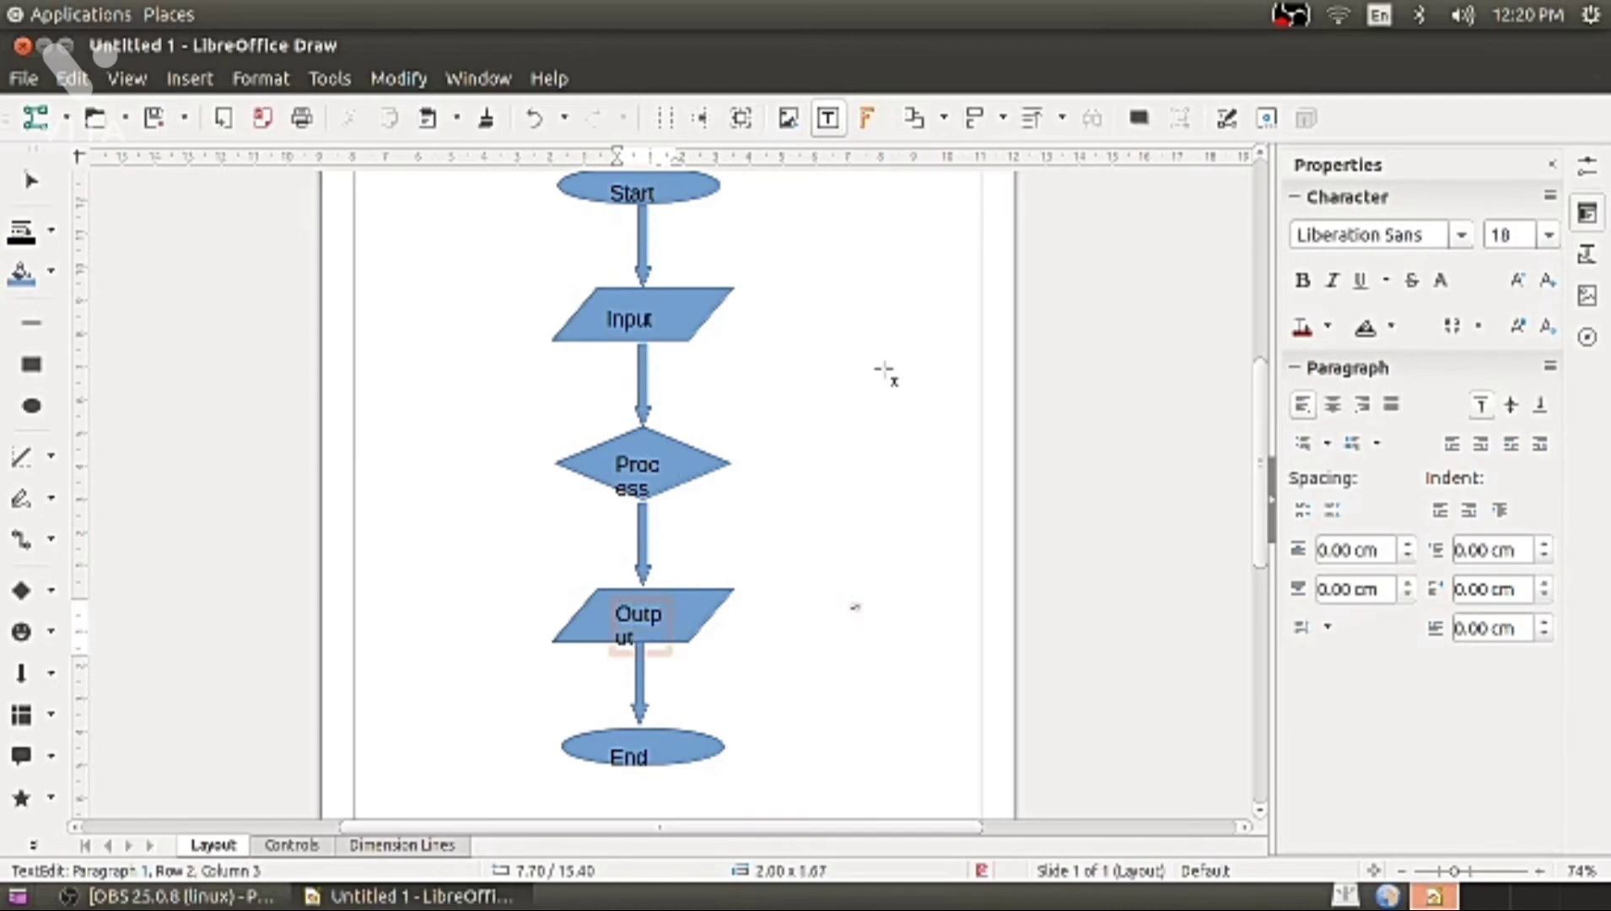
{"action": "left_click", "coordinate": [840, 341]}
{"action": "scroll", "coordinate": [692, 198], "scroll_direction": "up", "scroll_amount": 3}
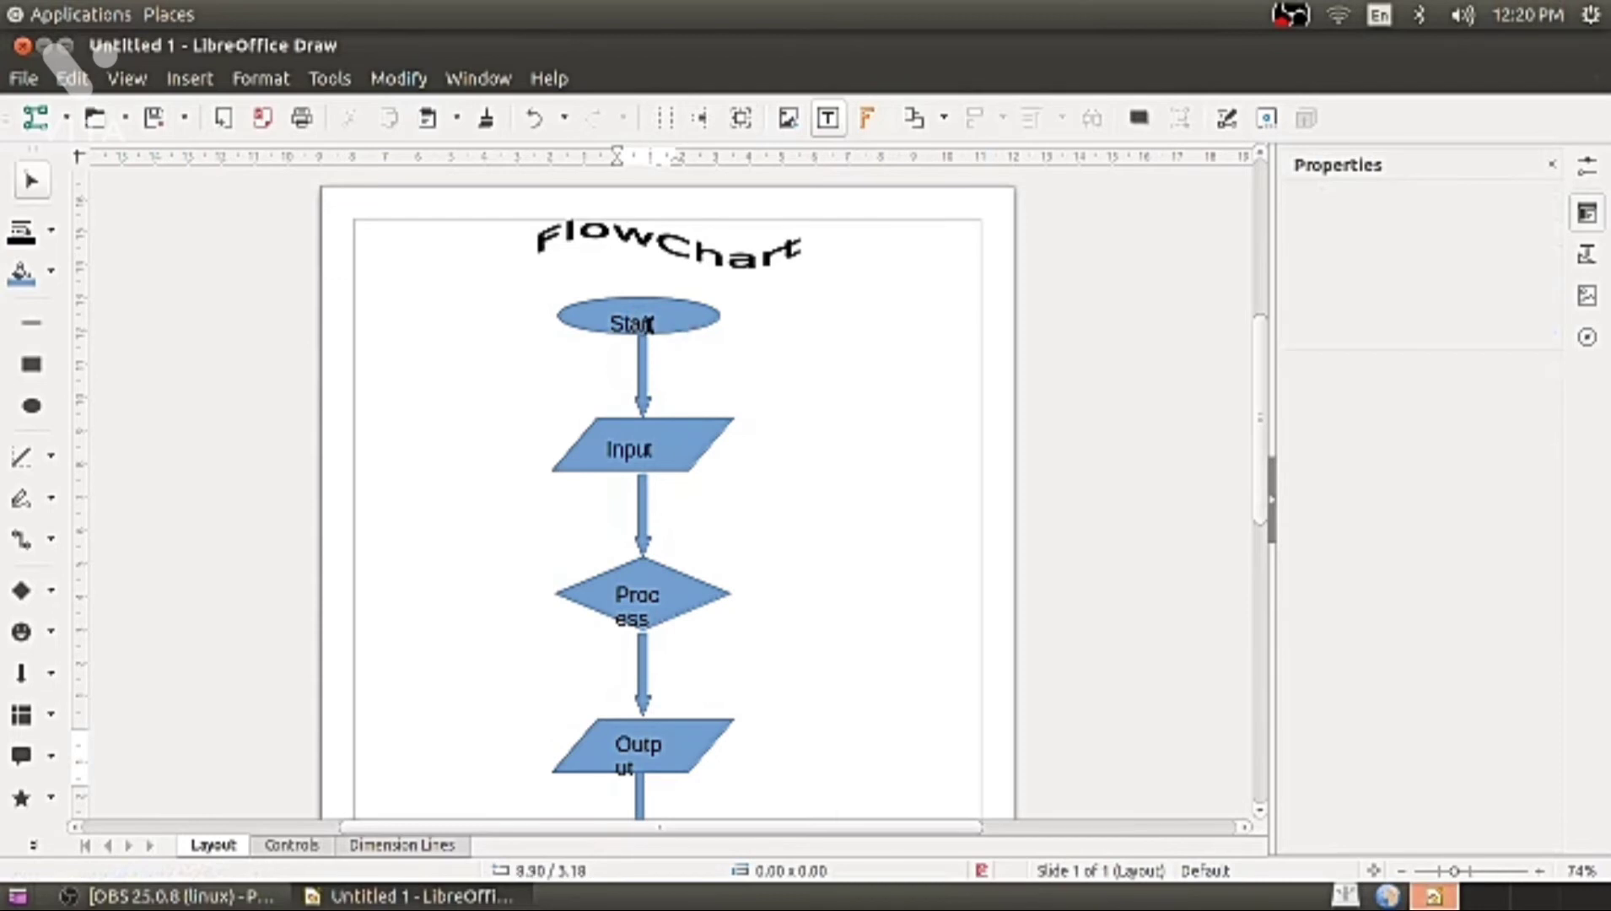
Nudge the Start label up inside its ellipse and select the Input label's text box
{"action": "left_click", "coordinate": [664, 322]}
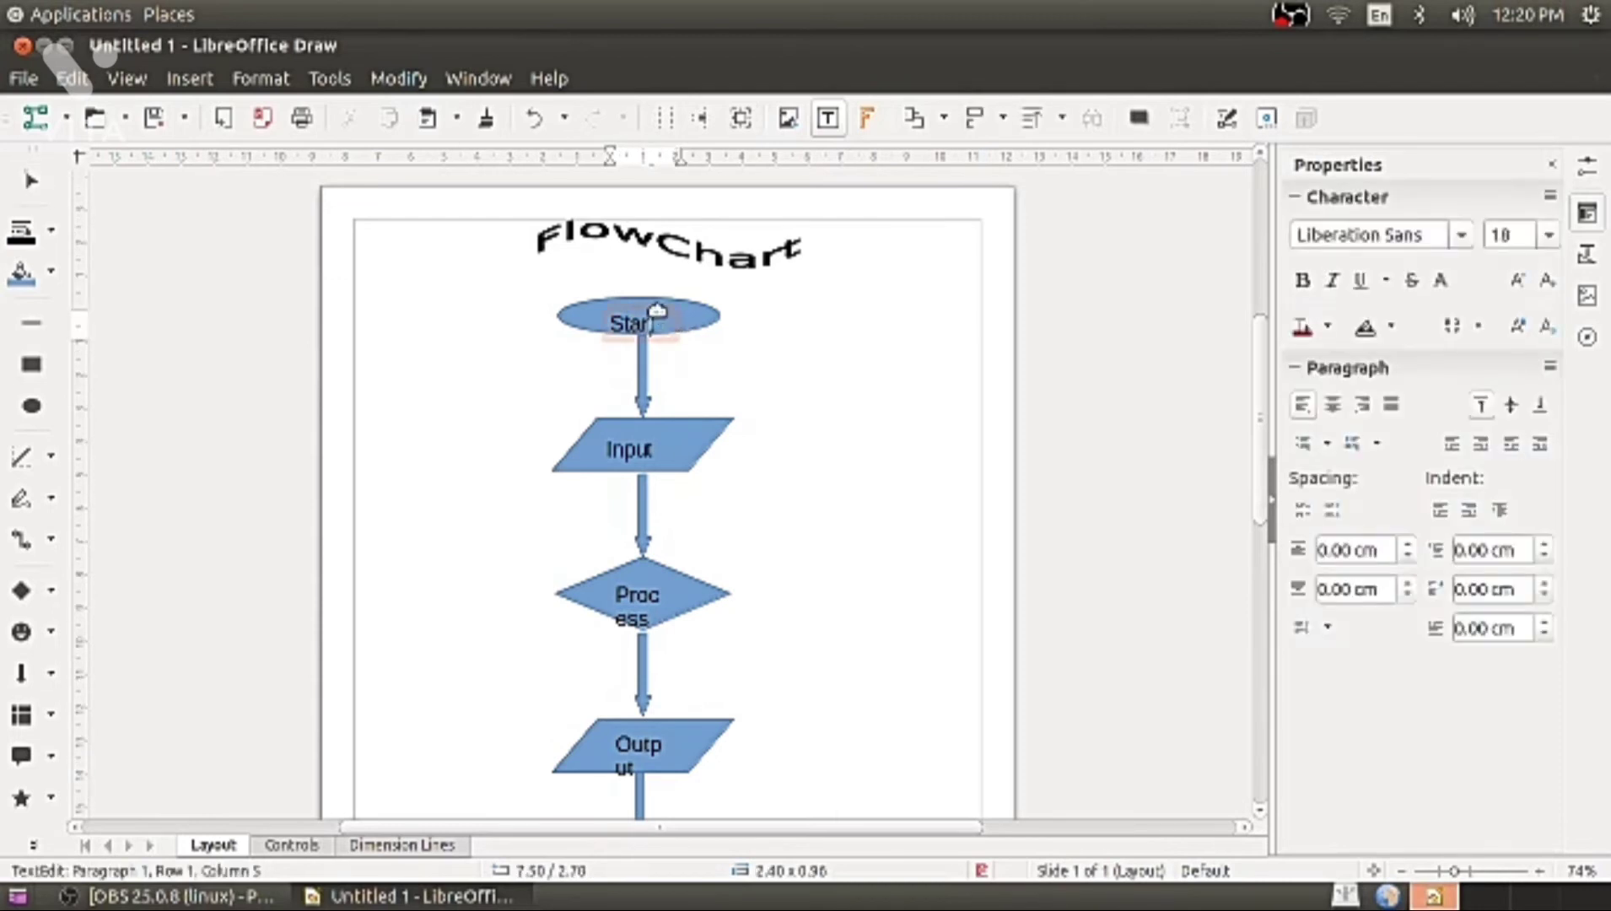
{"action": "left_click", "coordinate": [657, 310]}
{"action": "left_click_drag", "start_coordinate": [657, 312], "coordinate": [655, 300]}
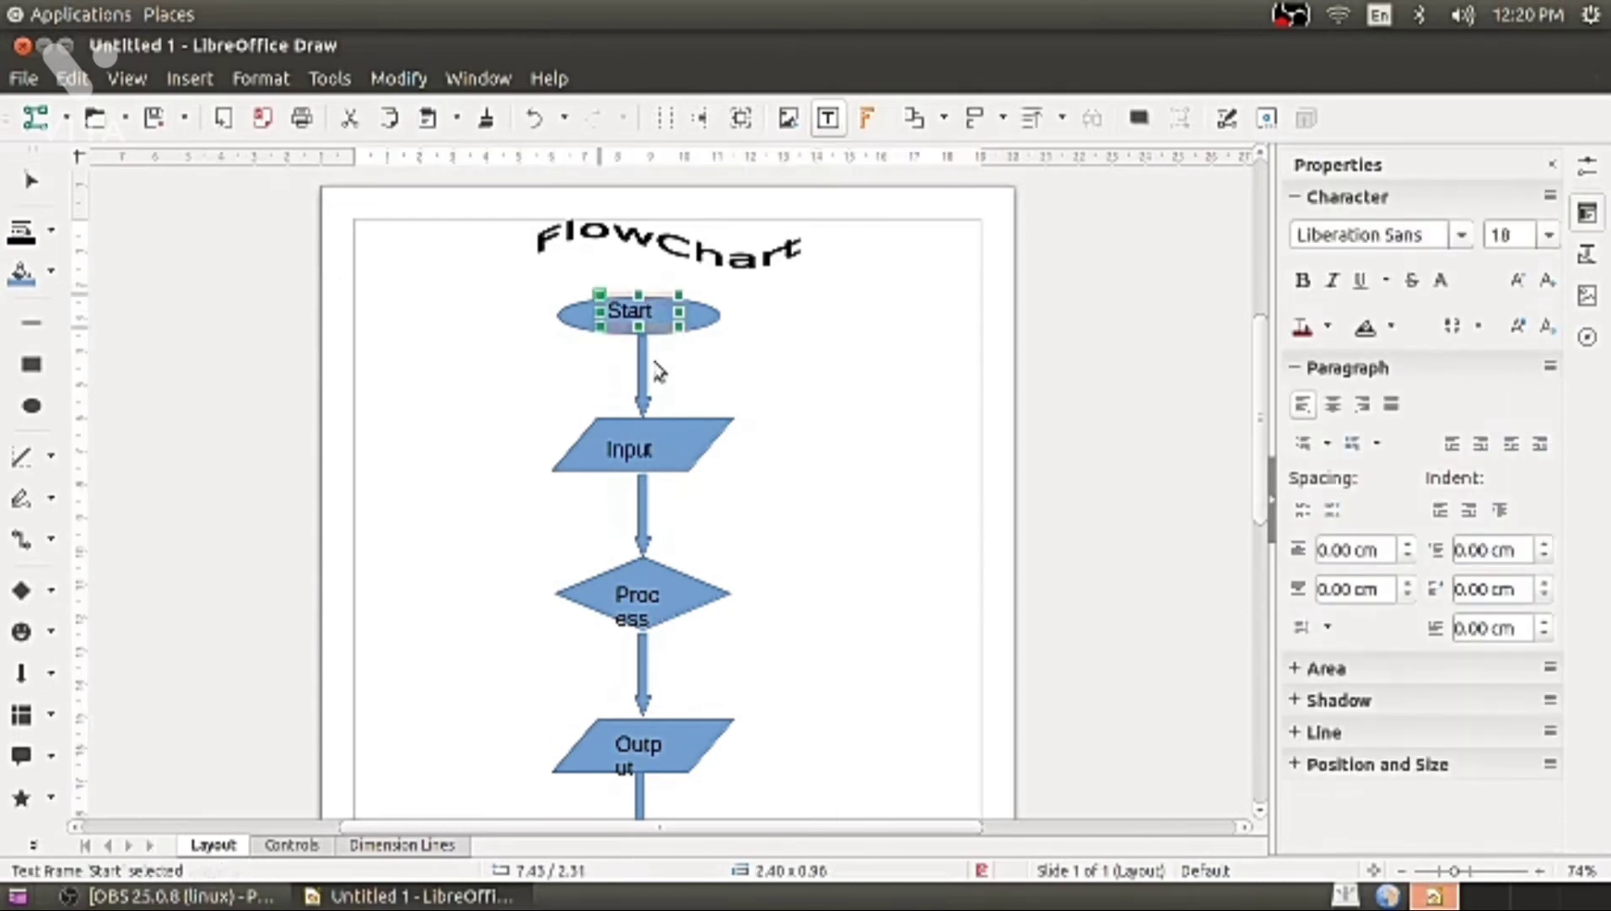
{"action": "left_click", "coordinate": [635, 447]}
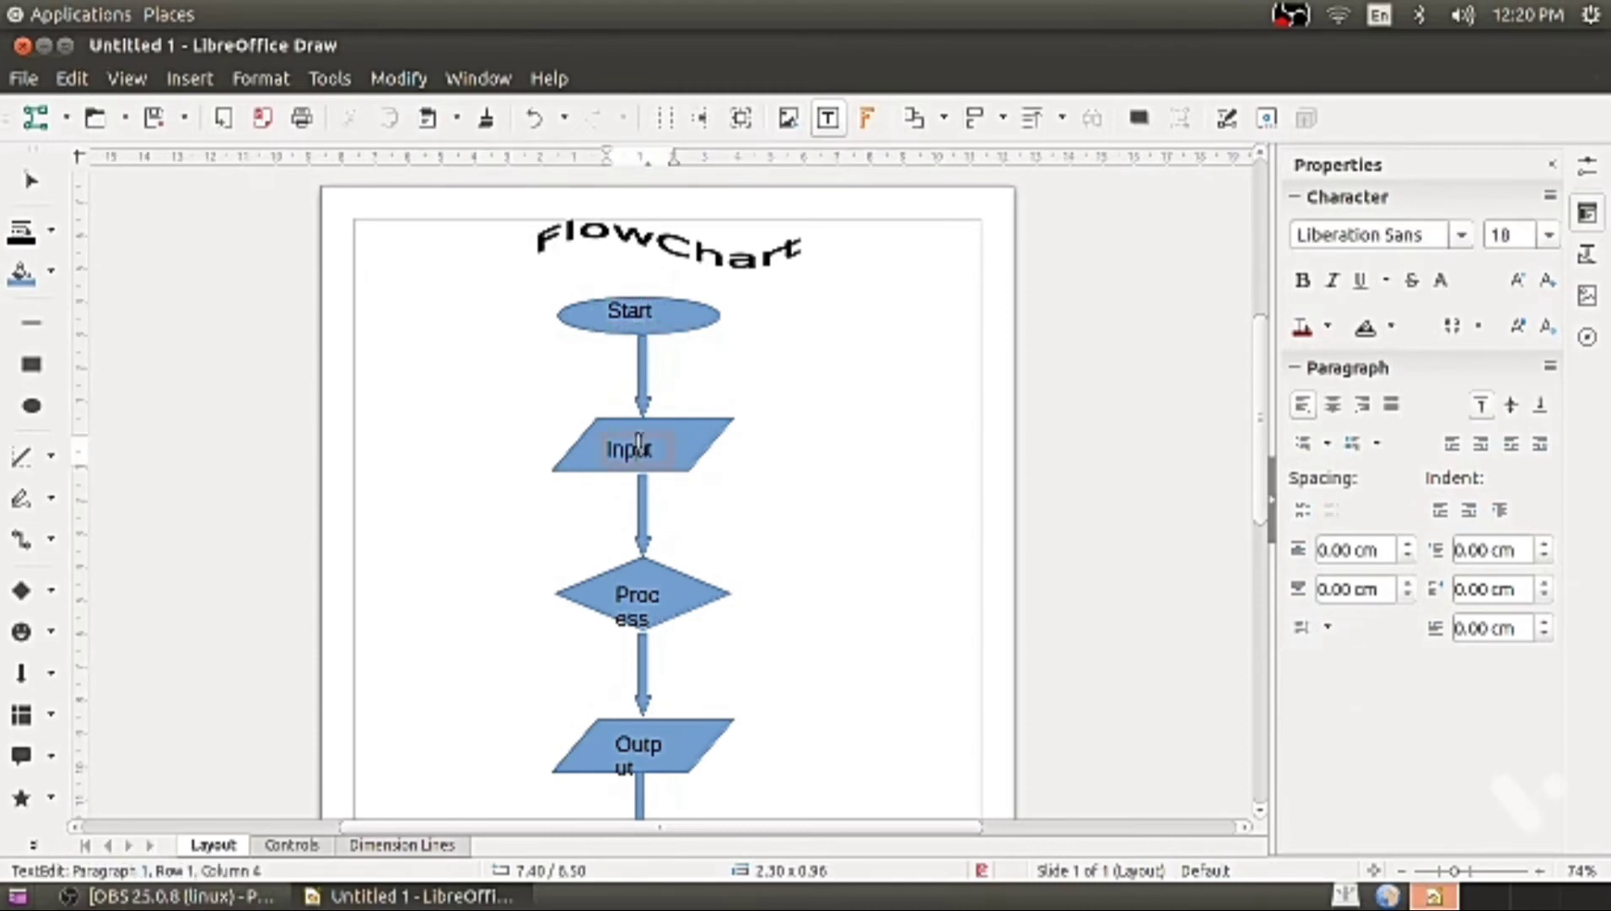
{"action": "left_click", "coordinate": [645, 428]}
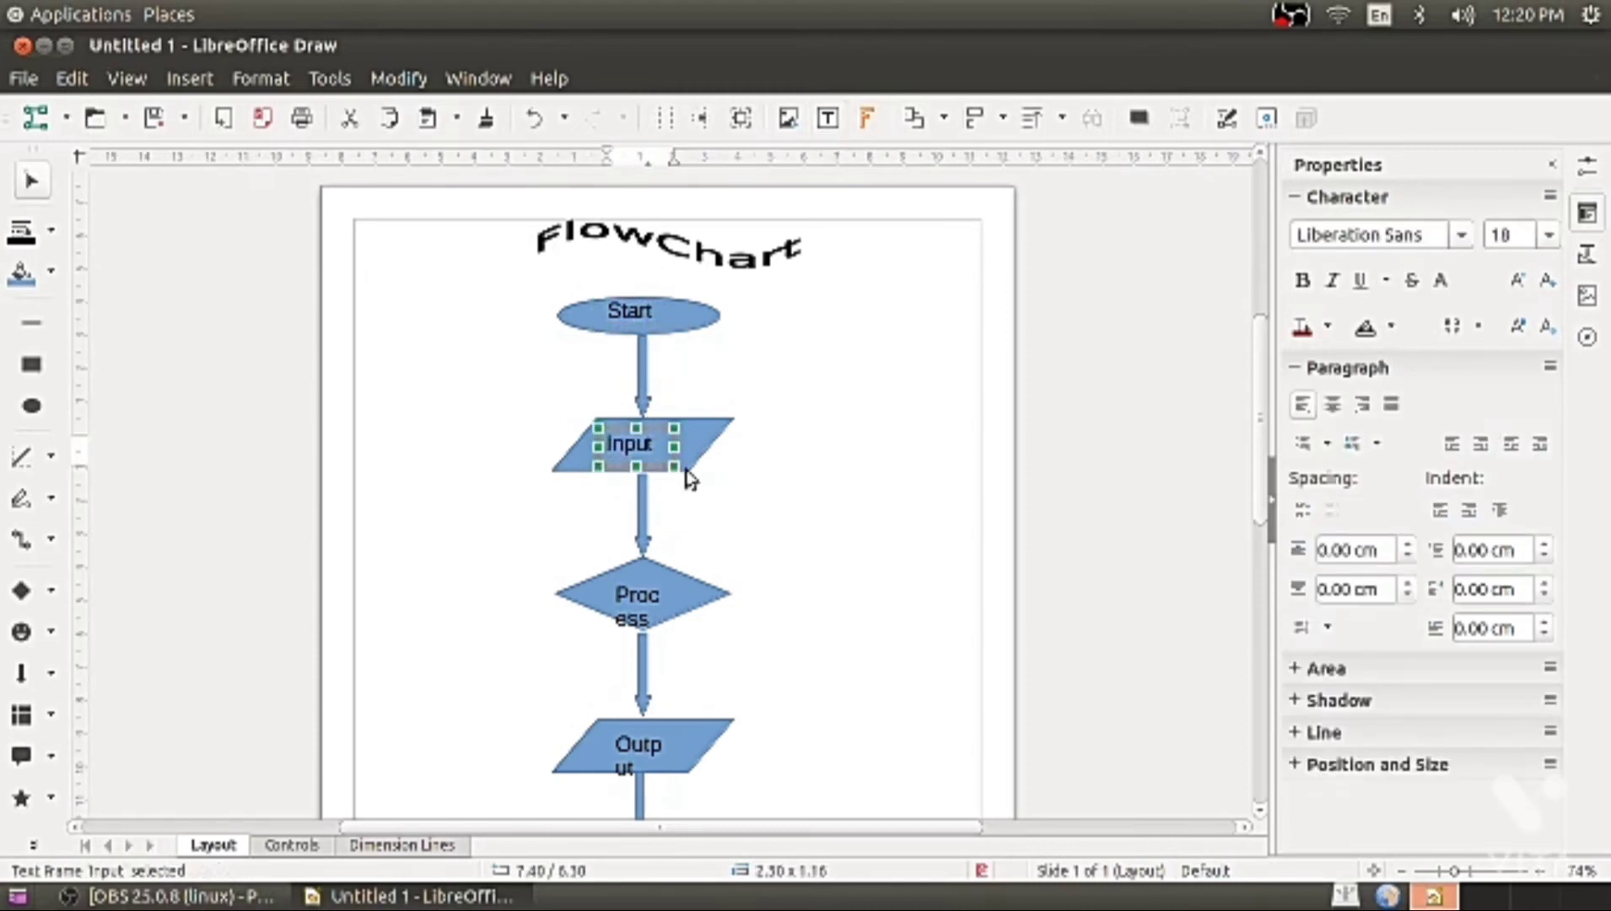
{"action": "left_click", "coordinate": [784, 508]}
Widen the Process label's text box so 'Process' reads on one line
{"action": "left_click", "coordinate": [667, 603]}
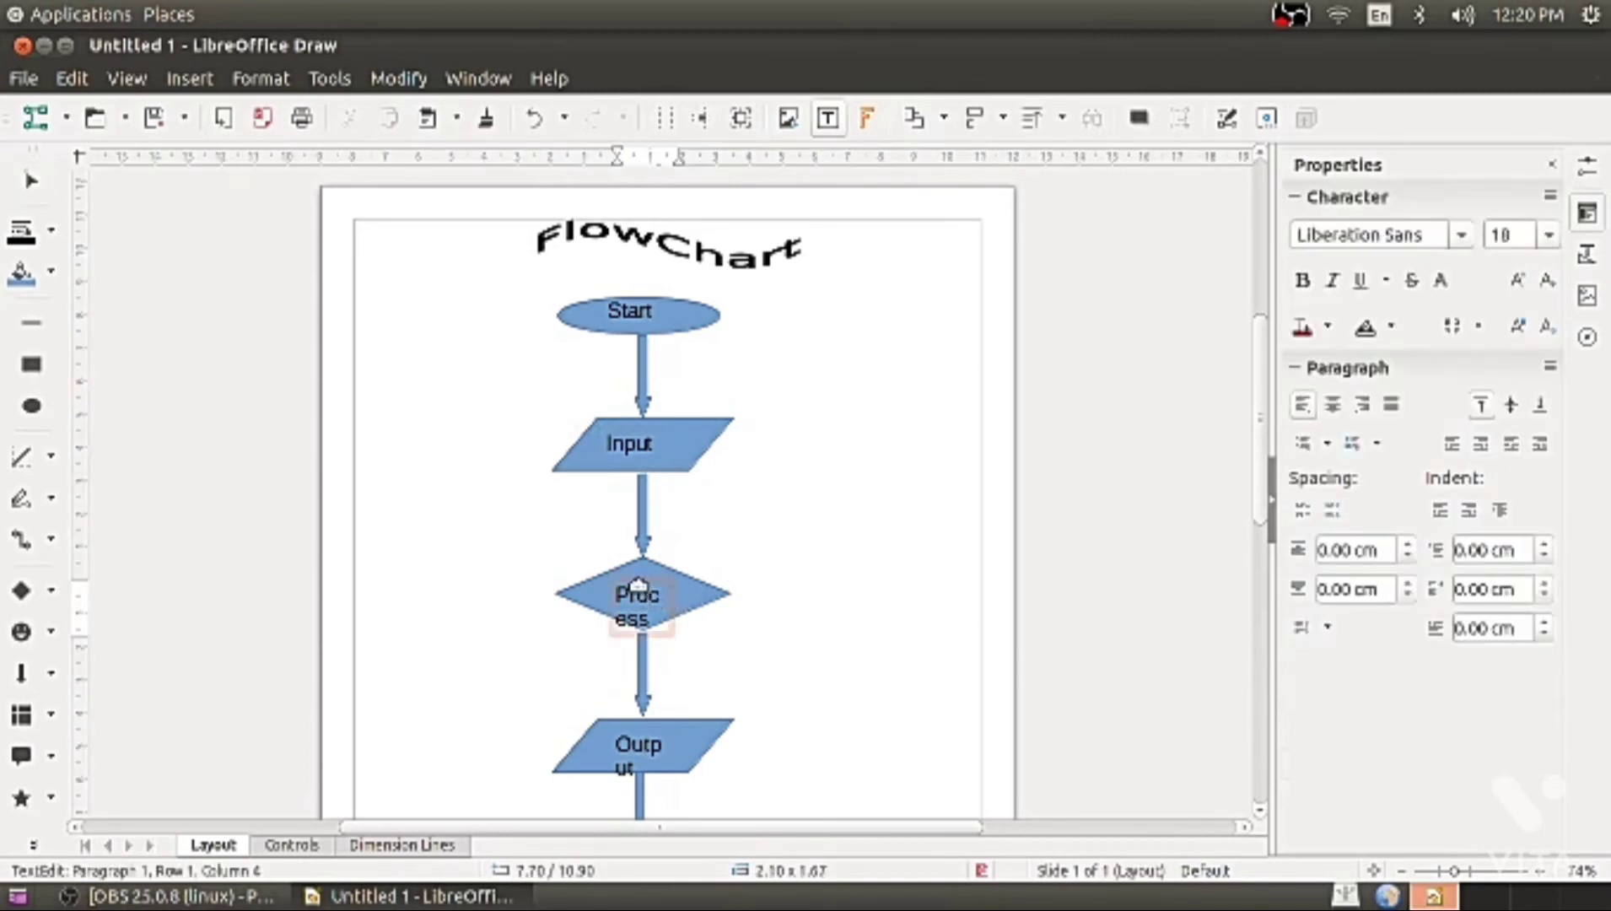
{"action": "key", "text": "Escape"}
{"action": "left_click_drag", "start_coordinate": [674, 607], "coordinate": [707, 608]}
{"action": "left_click", "coordinate": [743, 592]}
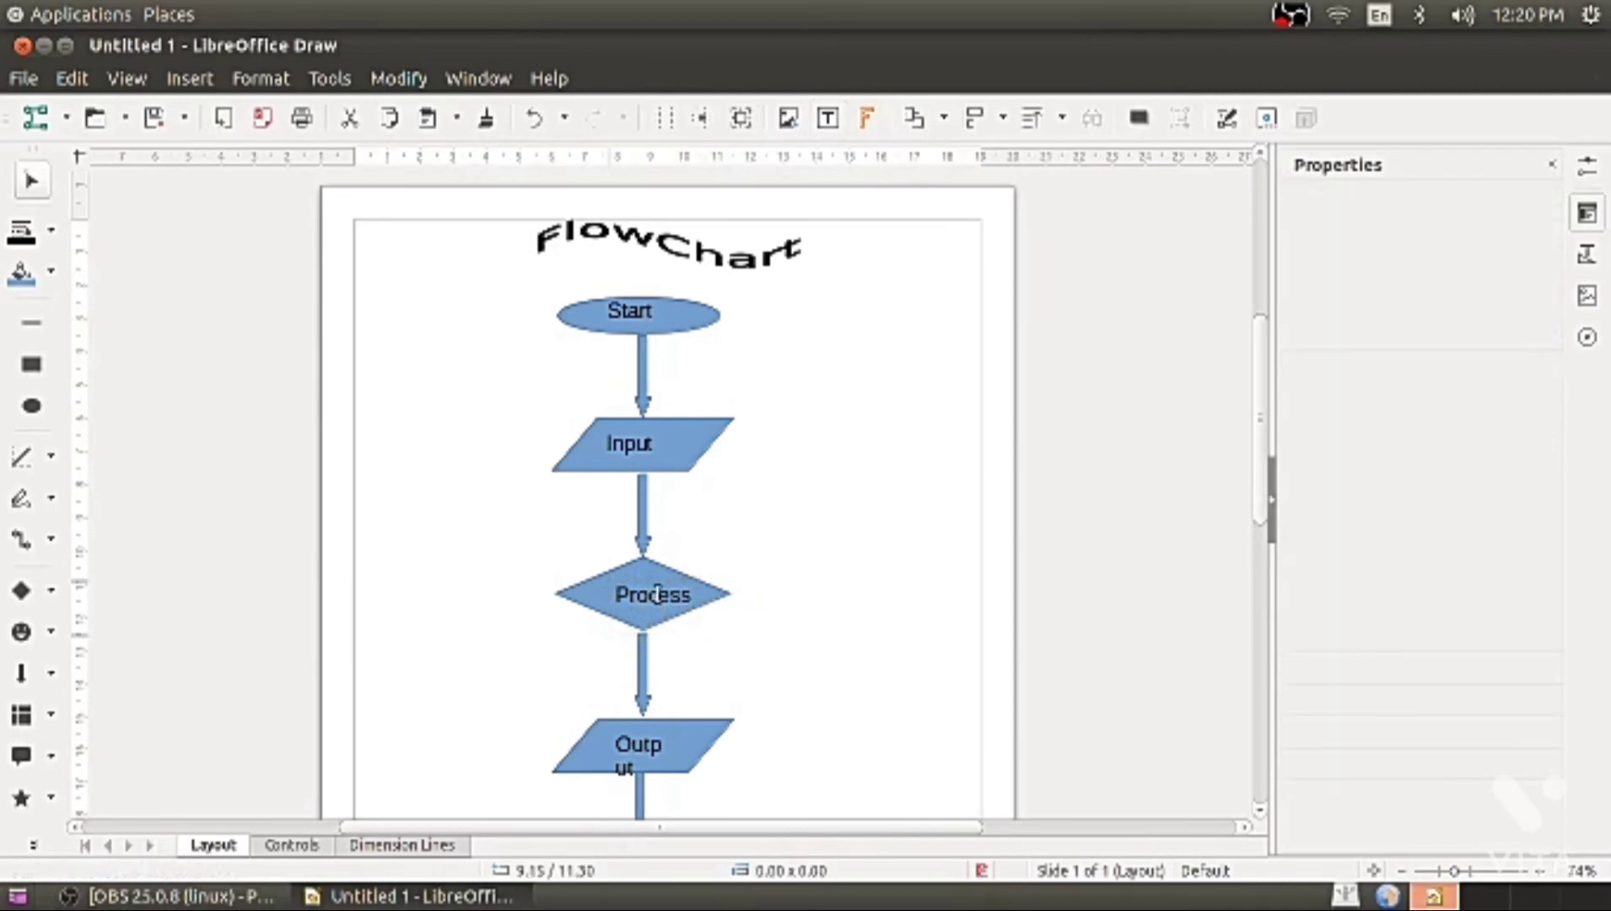
{"action": "left_click", "coordinate": [654, 591]}
{"action": "key", "text": "Escape"}
Widen the Output label's text box so 'Output' fits on one line
{"action": "scroll", "coordinate": [823, 623], "scroll_direction": "down", "scroll_amount": 3}
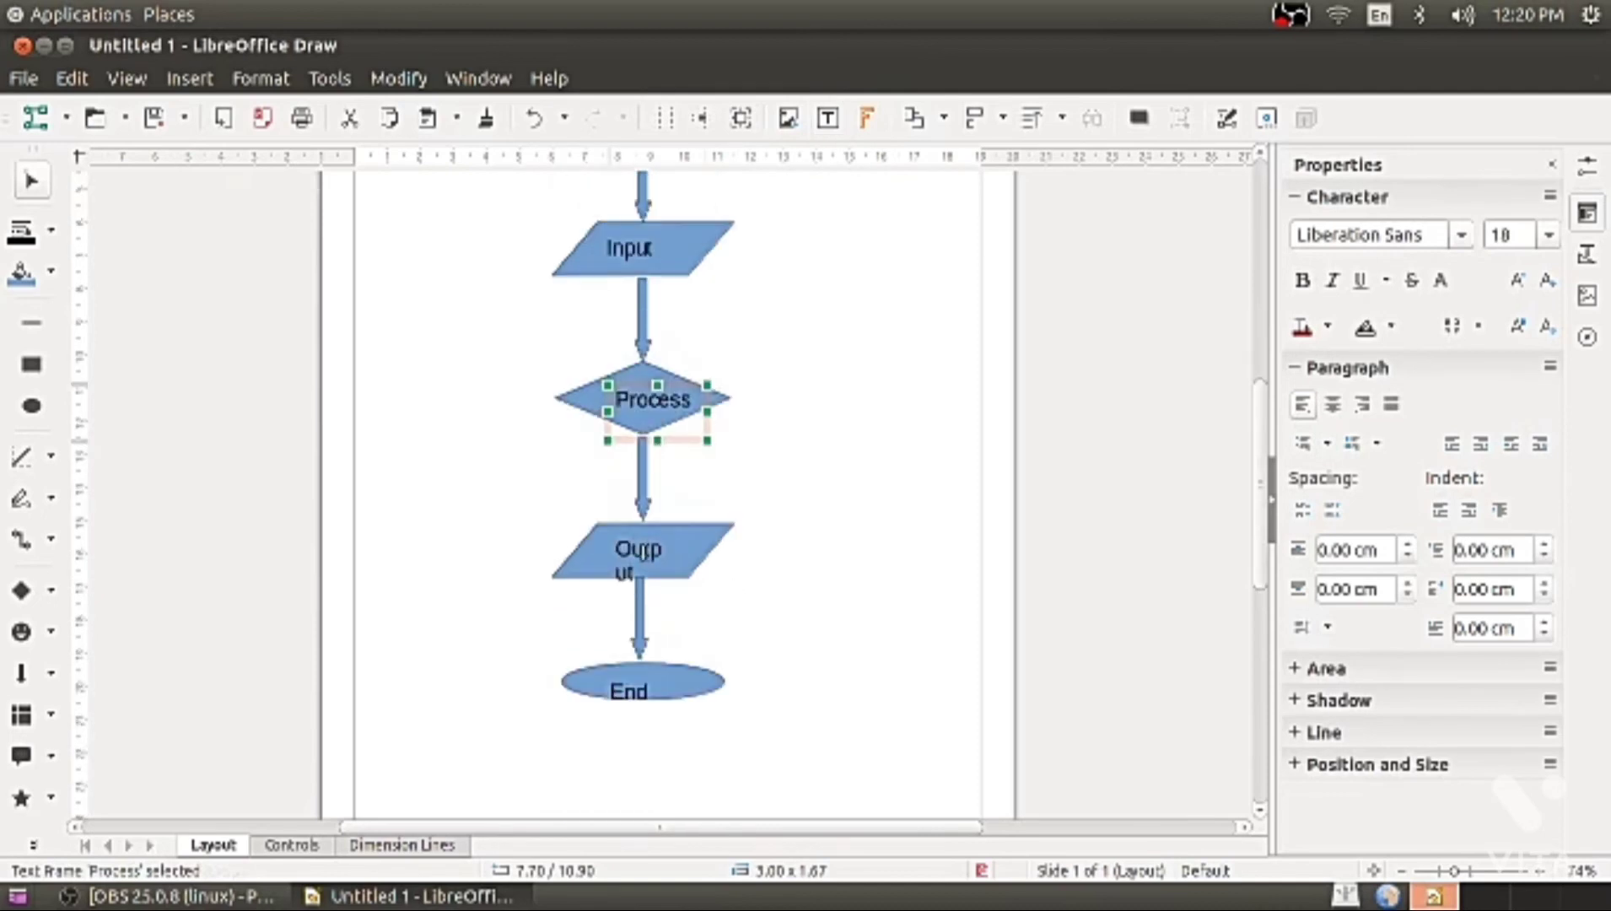
{"action": "left_click", "coordinate": [638, 550]}
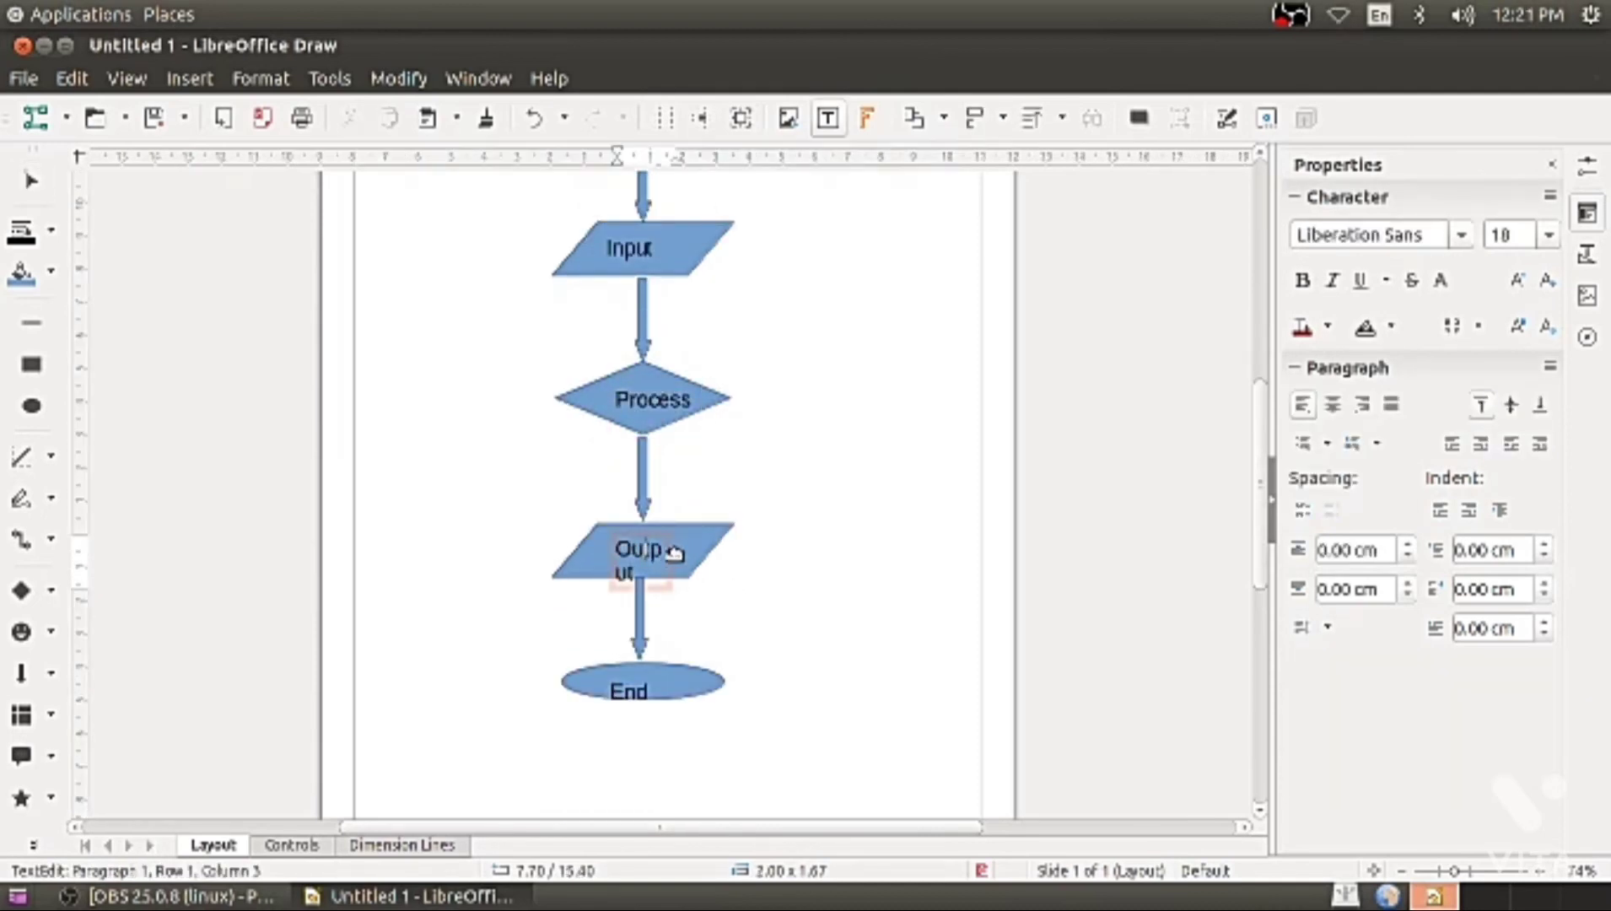
{"action": "key", "text": "Escape"}
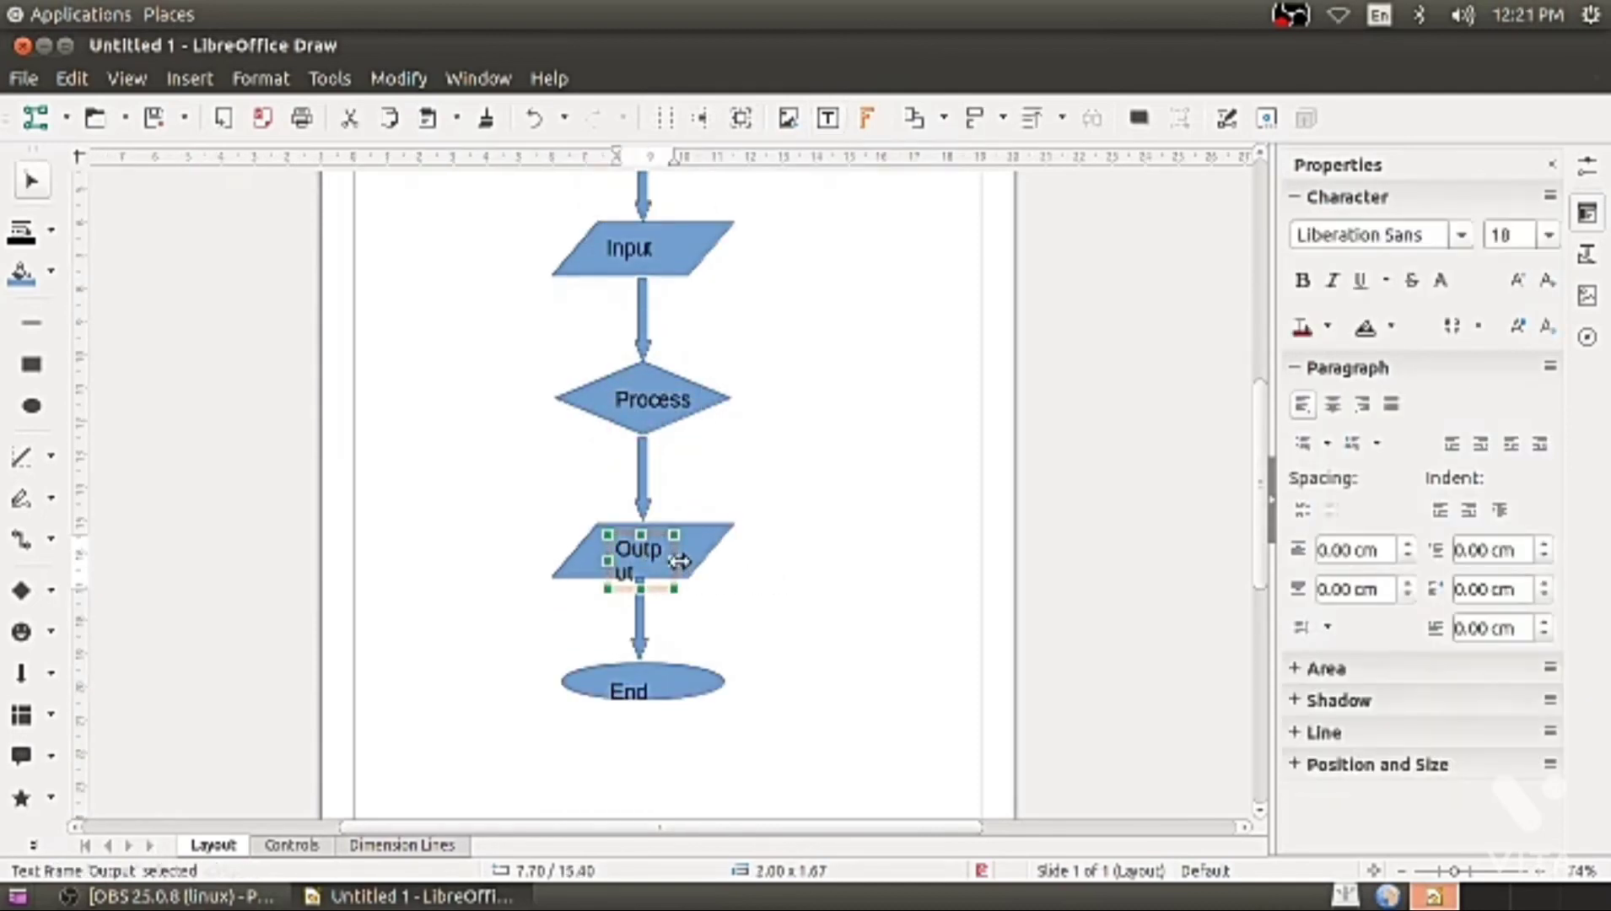
{"action": "left_click_drag", "start_coordinate": [679, 561], "coordinate": [699, 559]}
{"action": "left_click", "coordinate": [794, 619]}
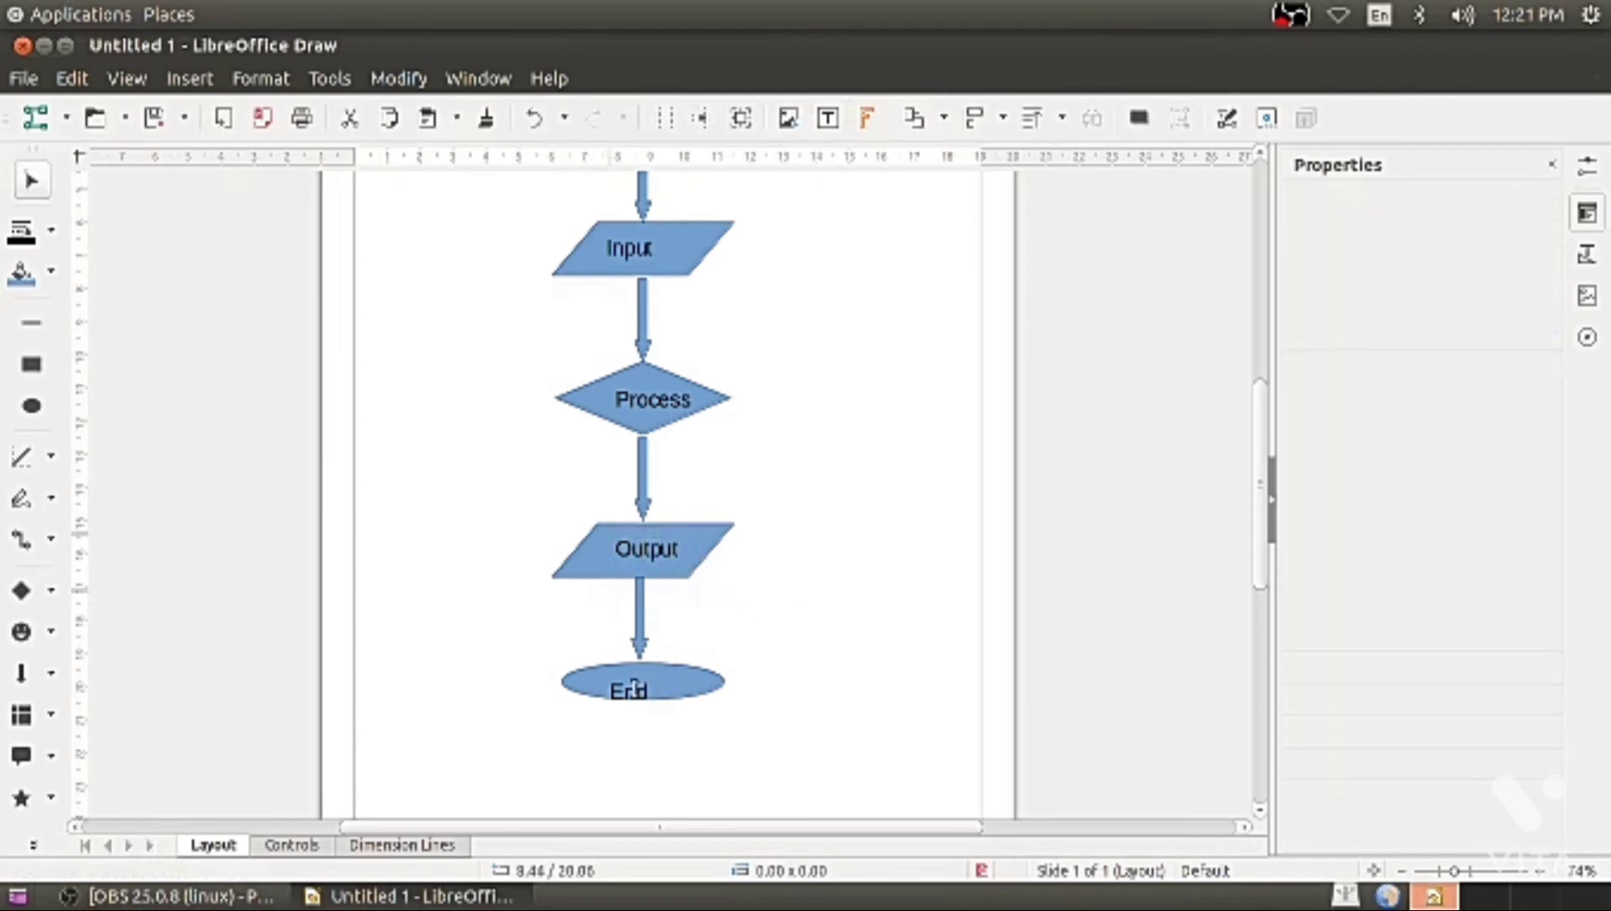
Resize the End label's text box from the top to tidy it inside its shape
{"action": "left_click", "coordinate": [635, 688]}
{"action": "key", "text": "Escape"}
{"action": "left_click_drag", "start_coordinate": [643, 667], "coordinate": [666, 657]}
{"action": "left_click", "coordinate": [774, 647]}
{"action": "scroll", "coordinate": [777, 647], "scroll_direction": "up", "scroll_amount": 3}
Apply a Yellow green 10 area fill through the Format menu's area settings
{"action": "left_click", "coordinate": [264, 83]}
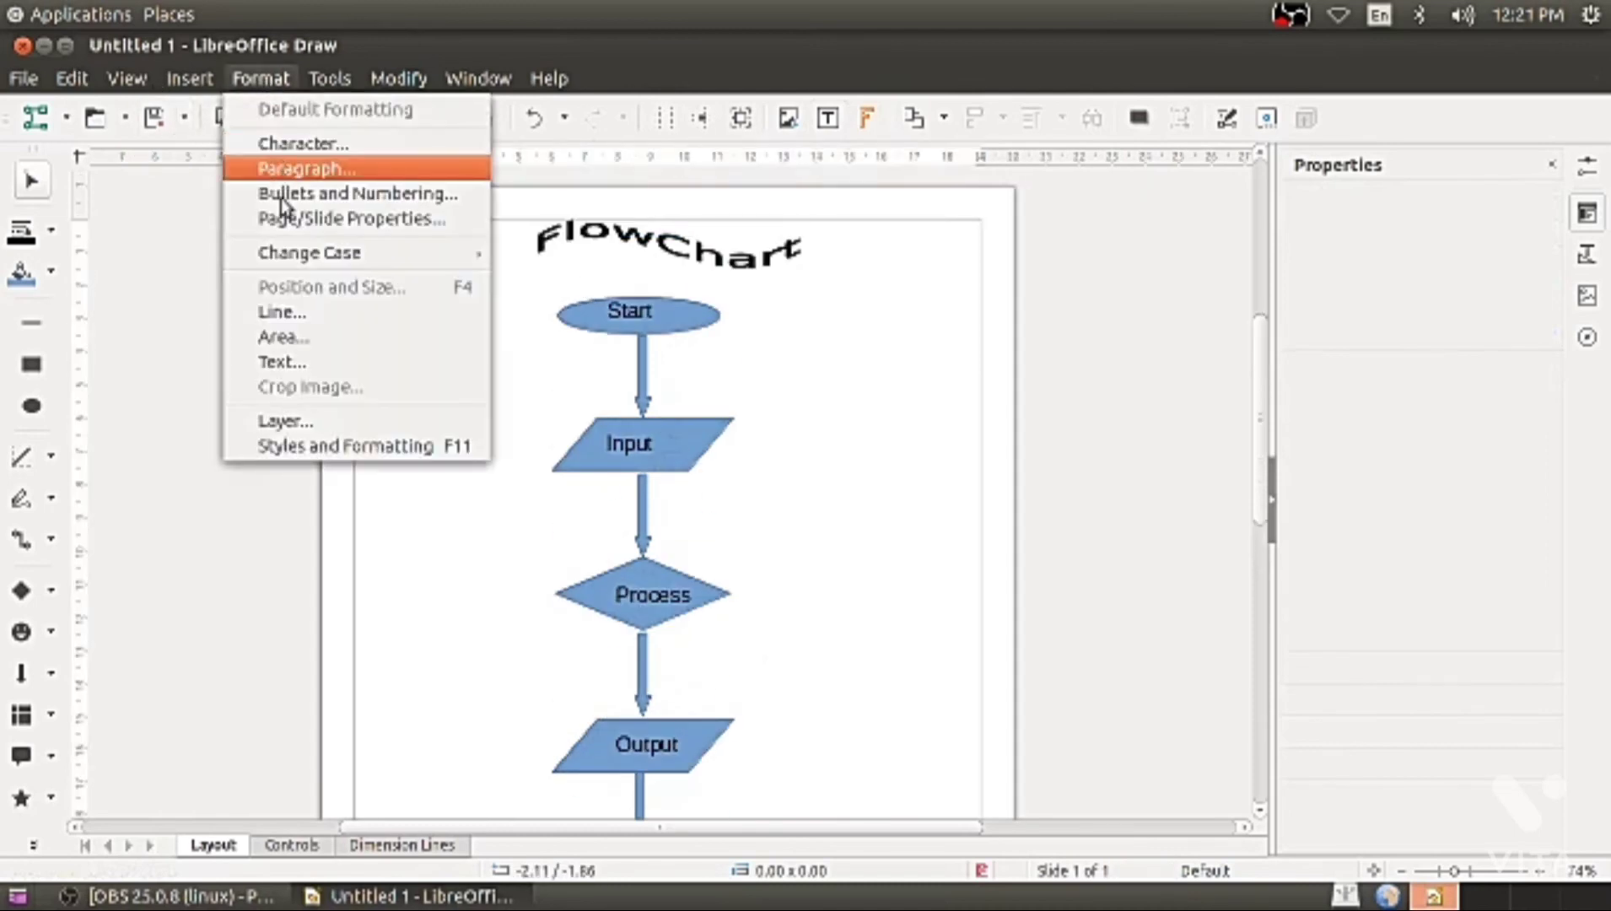
{"action": "left_click", "coordinate": [297, 338]}
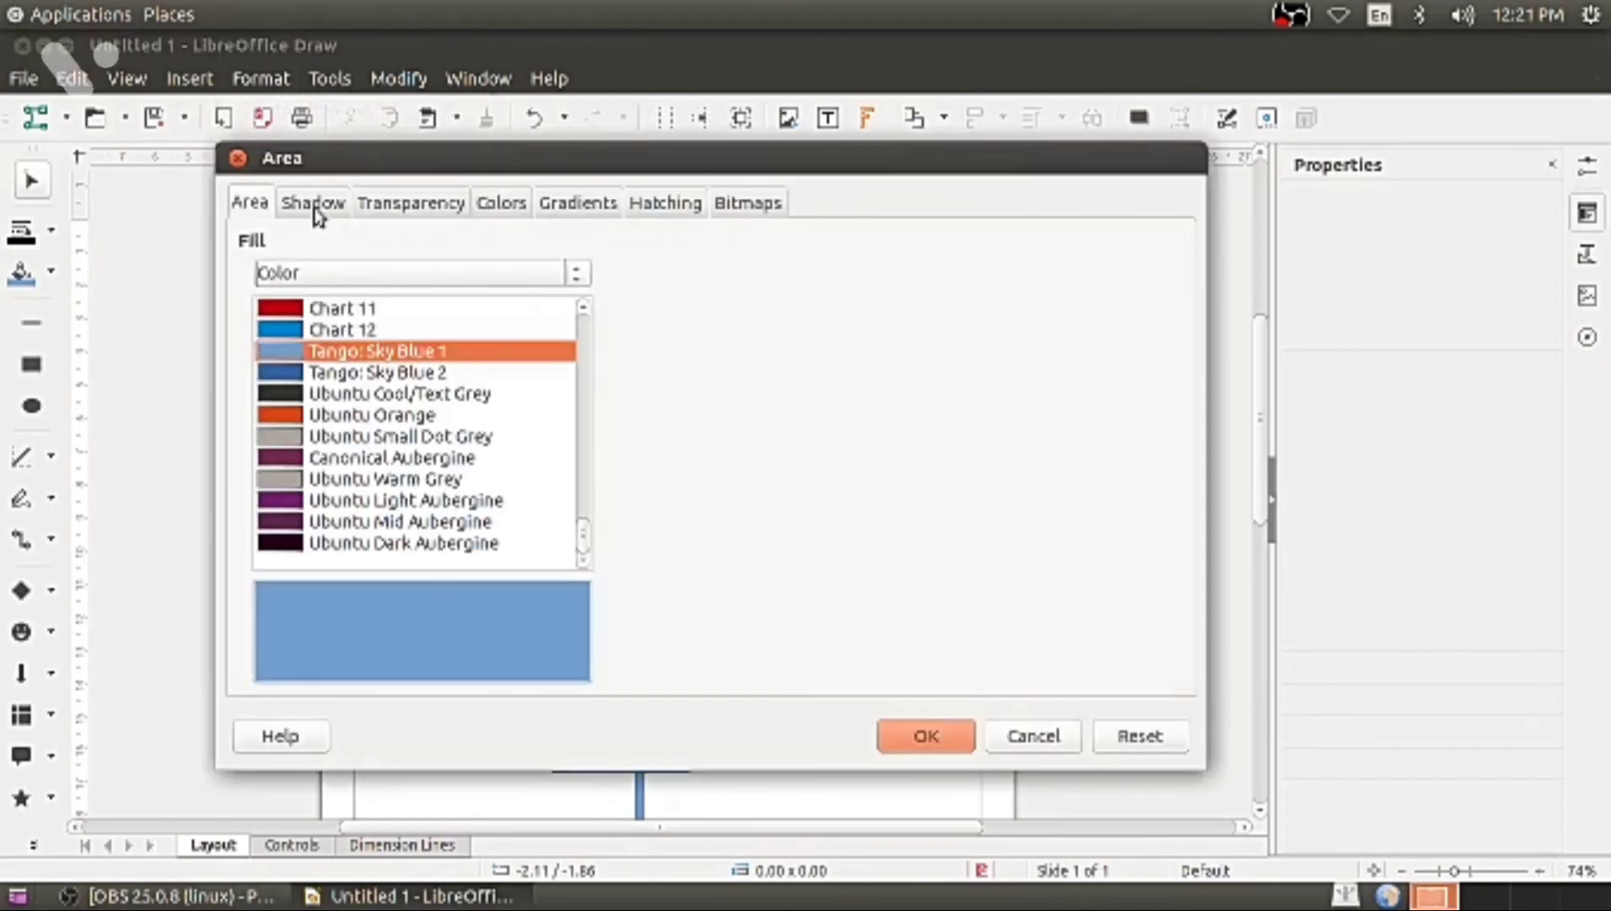
{"action": "left_click_drag", "start_coordinate": [591, 540], "coordinate": [584, 505]}
{"action": "left_click", "coordinate": [264, 547]}
{"action": "left_click", "coordinate": [935, 739]}
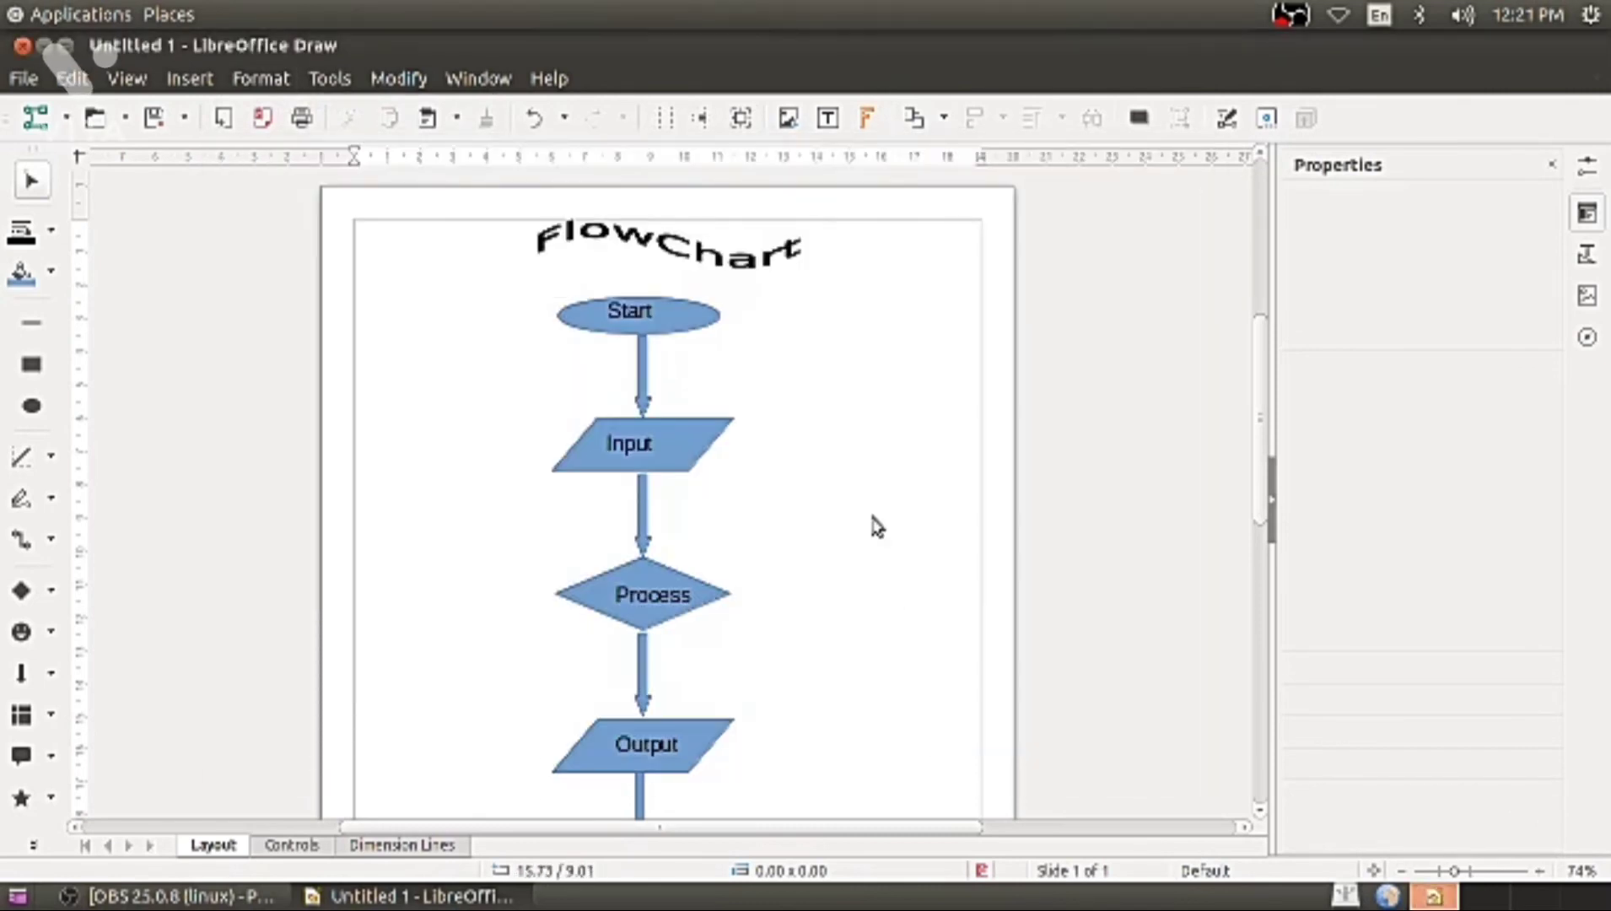
Set the page background to a Yellow 9 colour fill, applied to all pages
{"action": "left_click", "coordinate": [259, 78]}
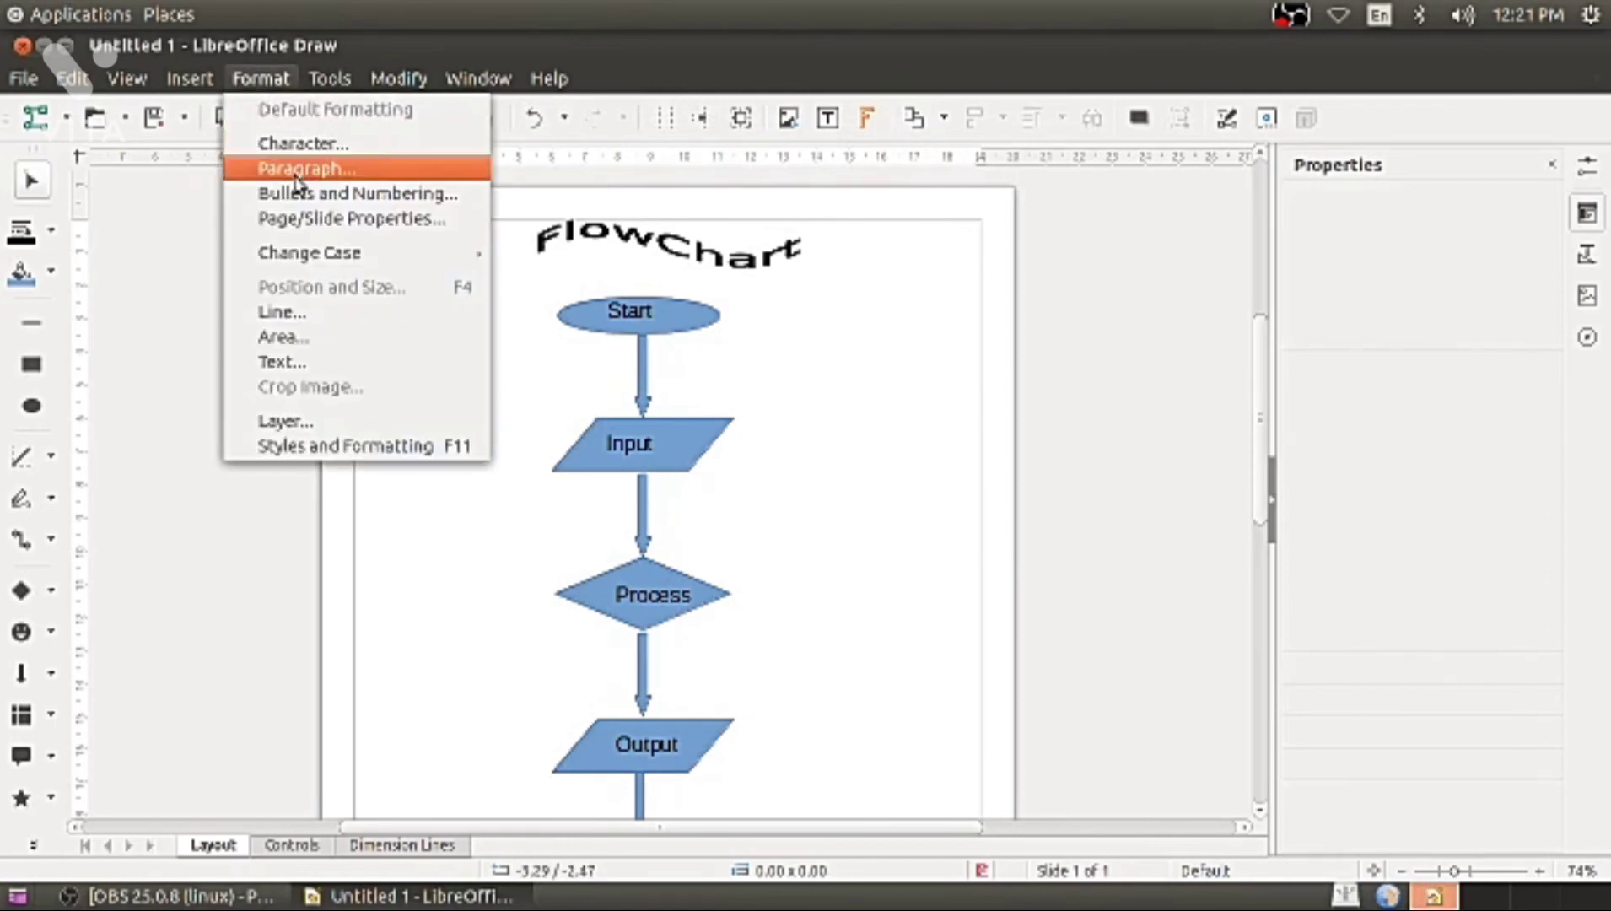
{"action": "left_click", "coordinate": [300, 221]}
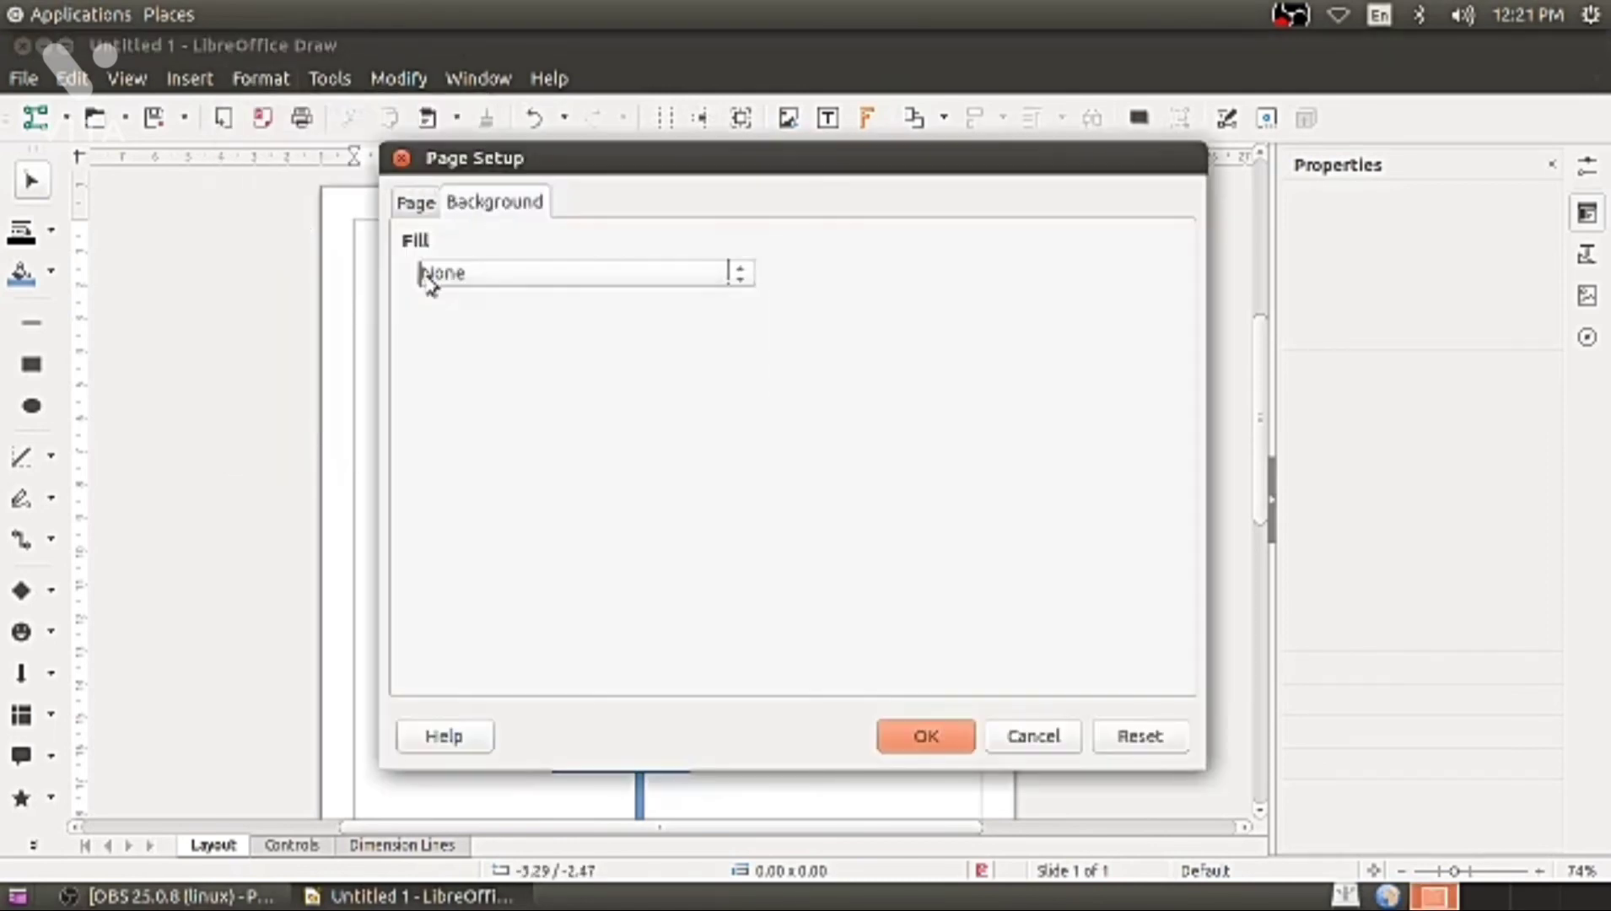
{"action": "left_click", "coordinate": [427, 278]}
{"action": "left_click", "coordinate": [453, 322]}
{"action": "left_click_drag", "start_coordinate": [746, 544], "coordinate": [746, 476]}
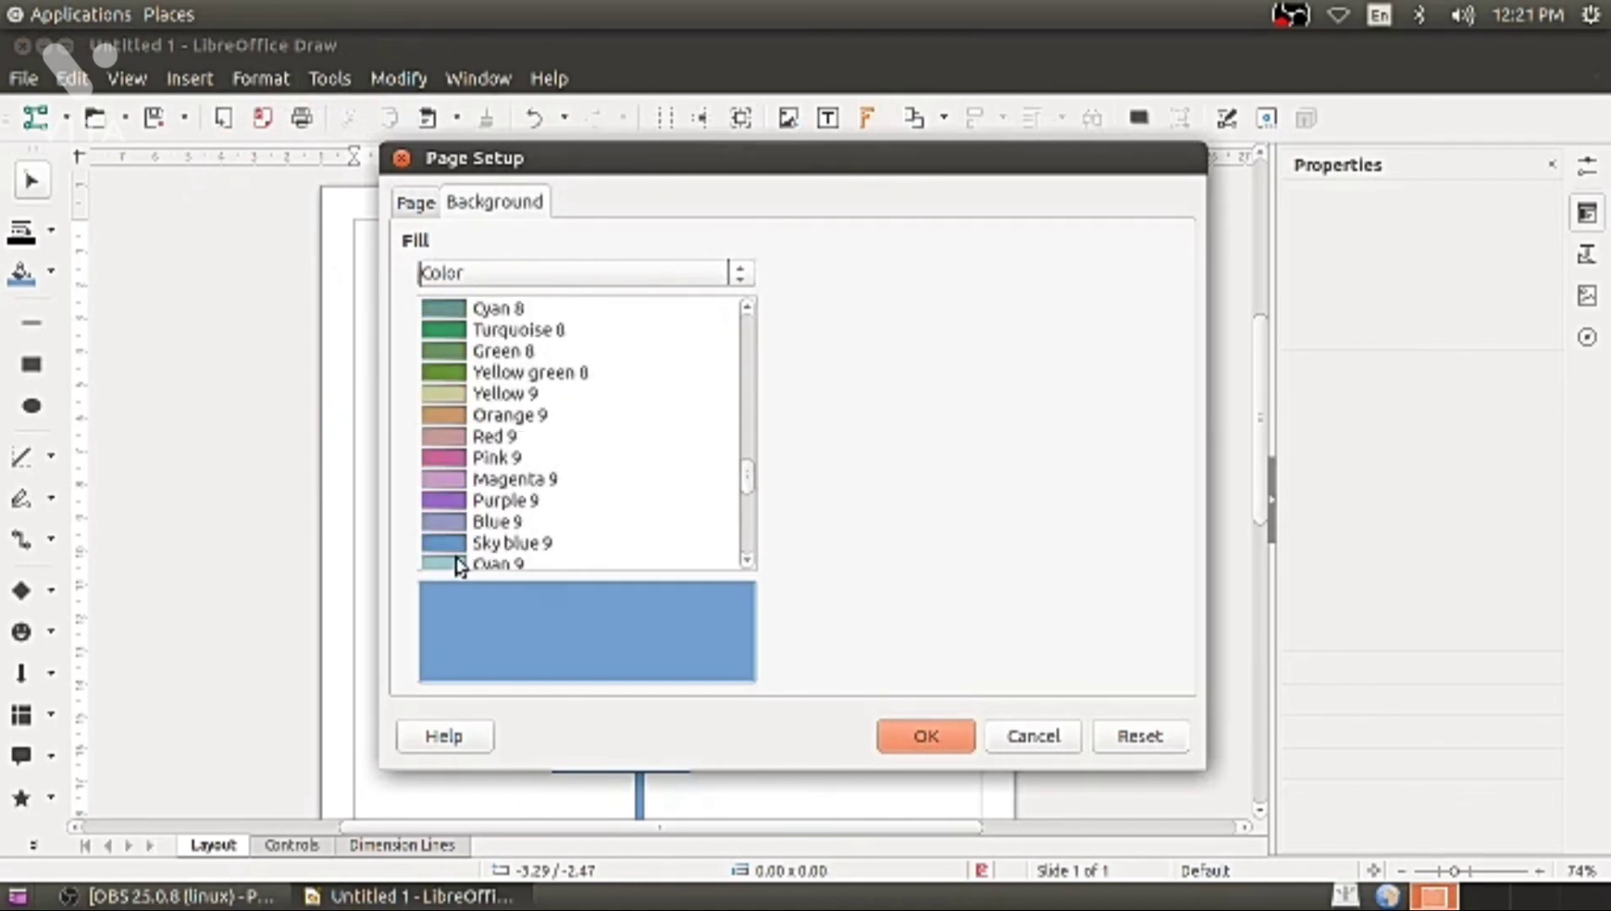
{"action": "left_click", "coordinate": [458, 564]}
{"action": "left_click", "coordinate": [456, 394]}
{"action": "left_click", "coordinate": [926, 734]}
{"action": "left_click", "coordinate": [752, 504]}
Zoom in on the tan page to view the finished flowchart
{"action": "left_click", "coordinate": [1451, 871]}
{"action": "scroll", "coordinate": [1130, 679], "scroll_direction": "up", "scroll_amount": 3}
{"action": "scroll", "coordinate": [1132, 681], "scroll_direction": "down", "scroll_amount": 4}
{"action": "scroll", "coordinate": [1132, 681], "scroll_direction": "up", "scroll_amount": 3}
{"action": "scroll", "coordinate": [1133, 681], "scroll_direction": "up", "scroll_amount": 2}
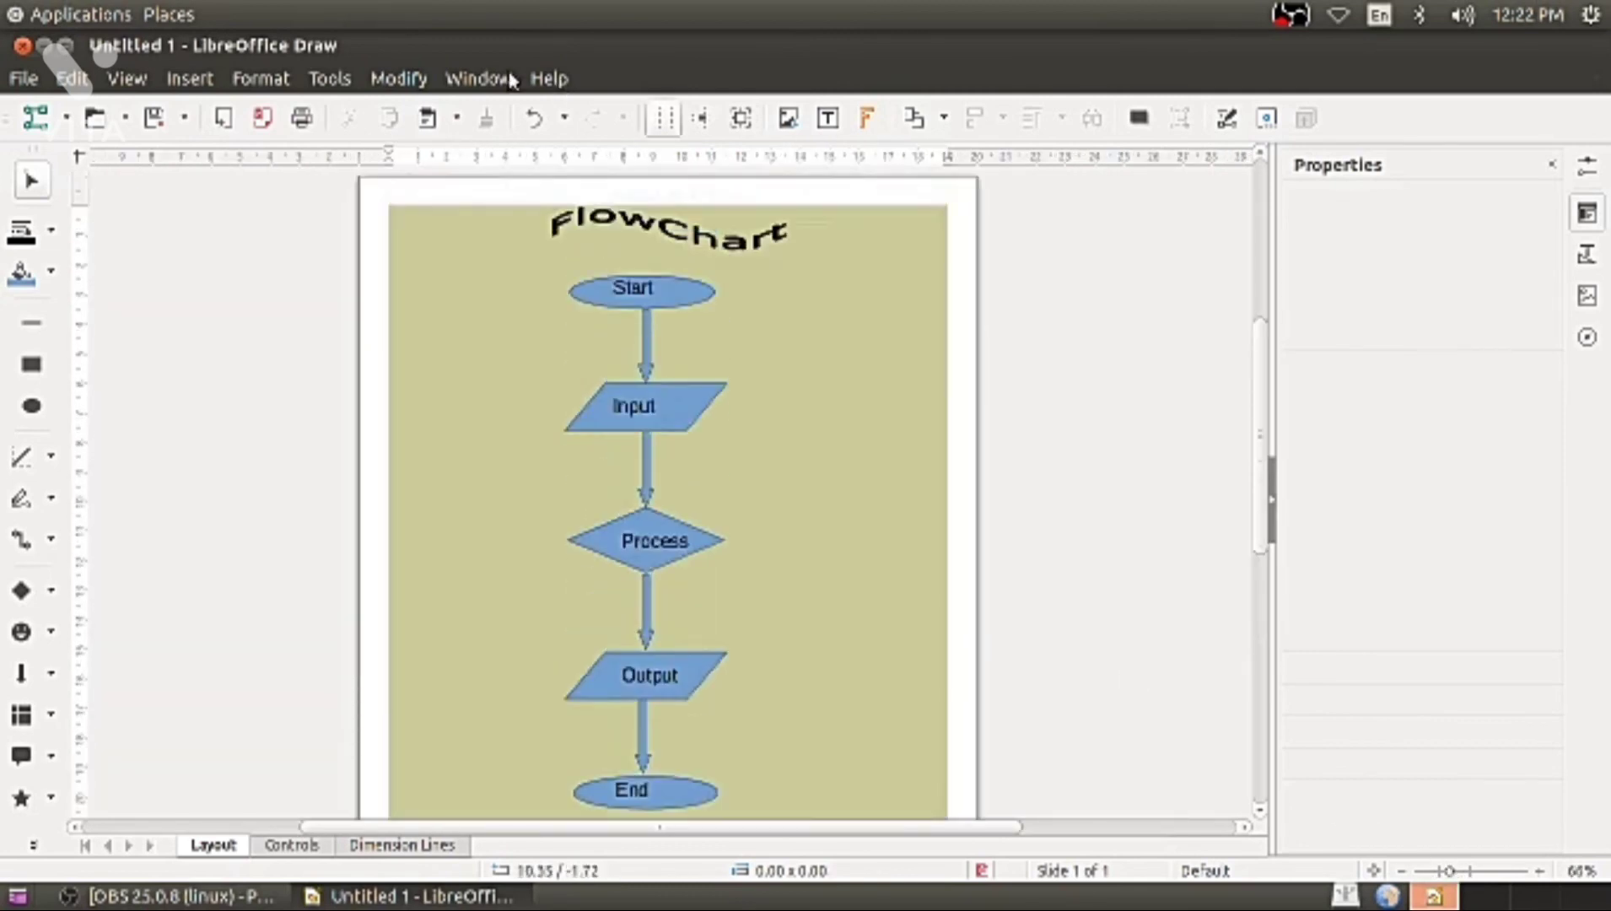
Open the View menu to reach the drawing's display options
{"action": "left_click", "coordinate": [127, 78]}
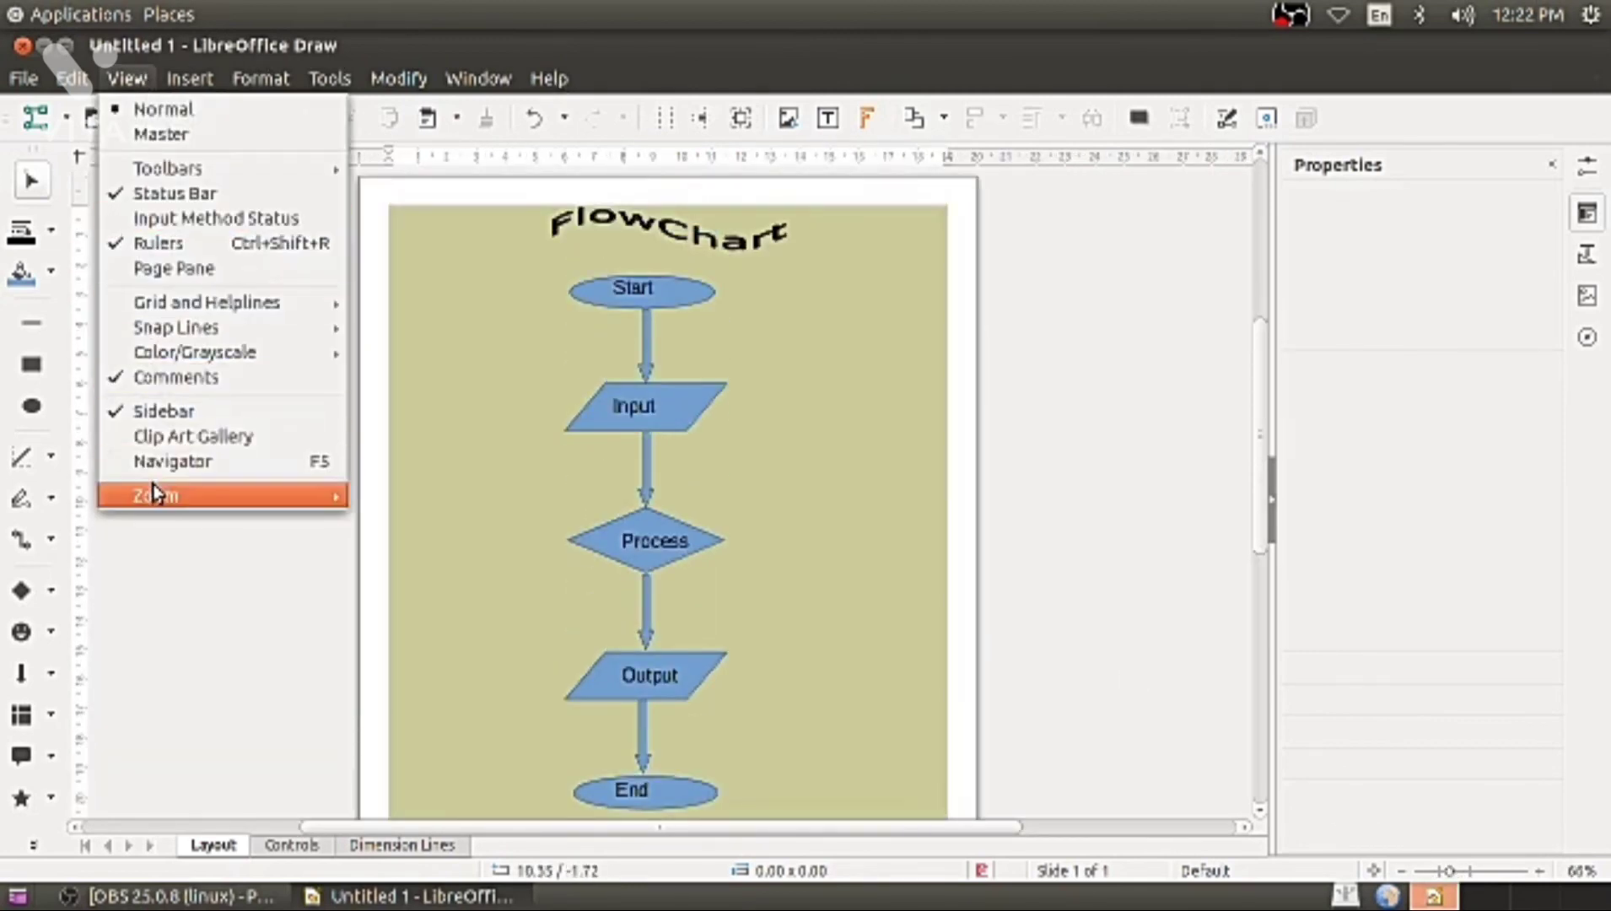